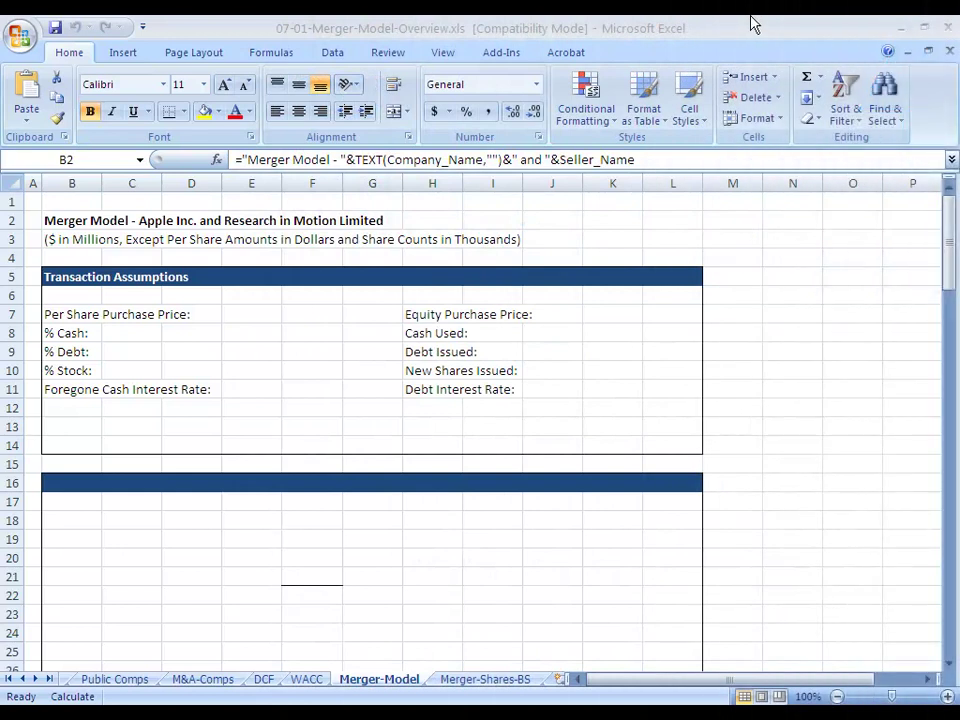
Go to the AAPL-3-Statements sheet and look over its operating assumptions and the Assumptions & Valuation Overview section
click(753, 23)
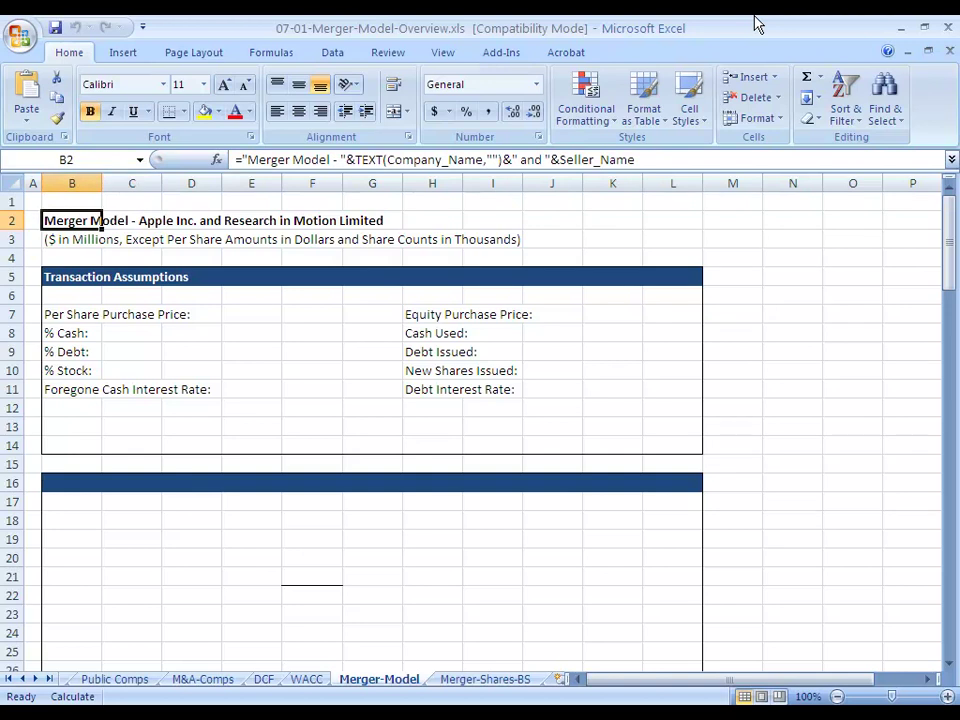
key(ctrl+Page_Up)
key(ctrl+Page_Up)
key(ctrl+Page_Up)
key(ctrl+Page_Up)
key(ctrl+Page_Up)
key(ctrl+Page_Up)
key(ctrl+Page_Up)
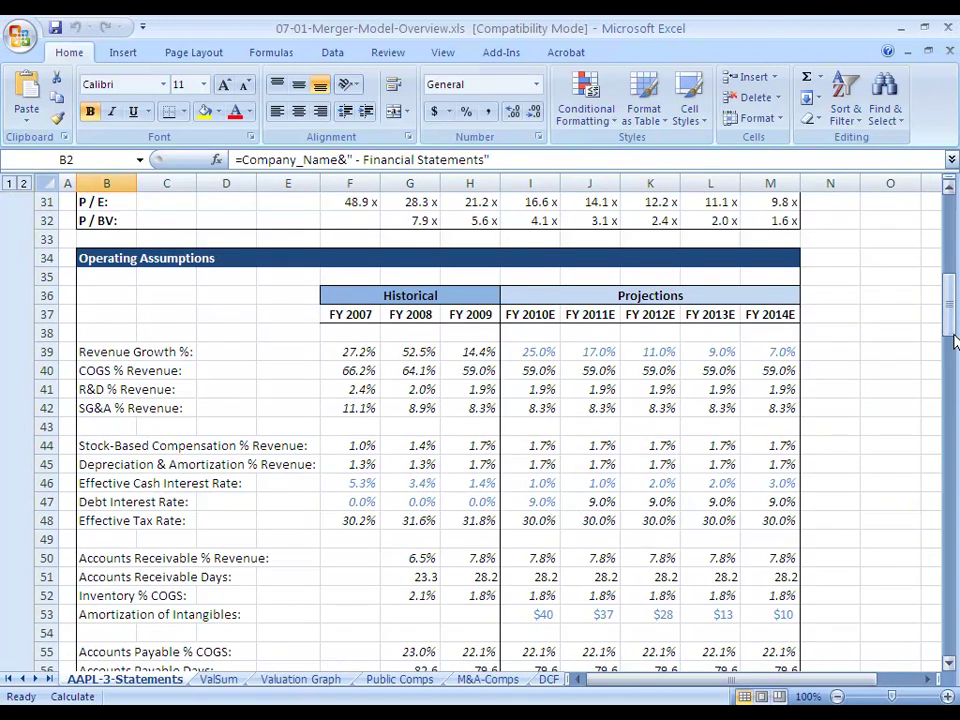
drag(950, 323, 955, 248)
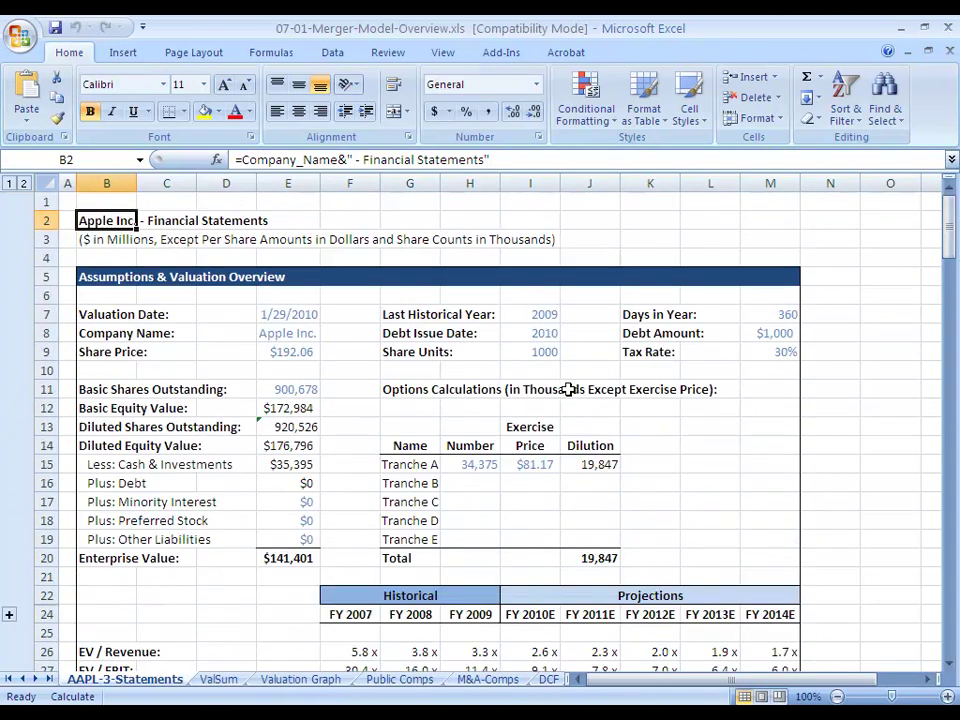
Review the Valuation Graph, comps, DCF and WACC sheets in order, ending with the title formula in B2 of Merger-Model
key(ctrl+Page_Down)
key(ctrl+Page_Down)
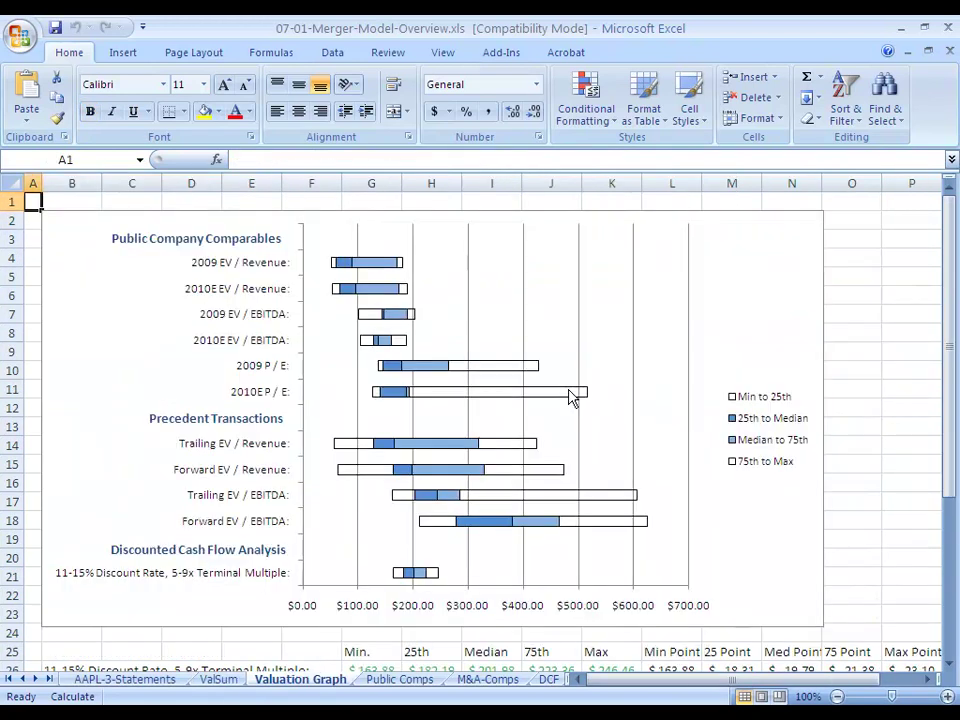
key(ctrl+Page_Down)
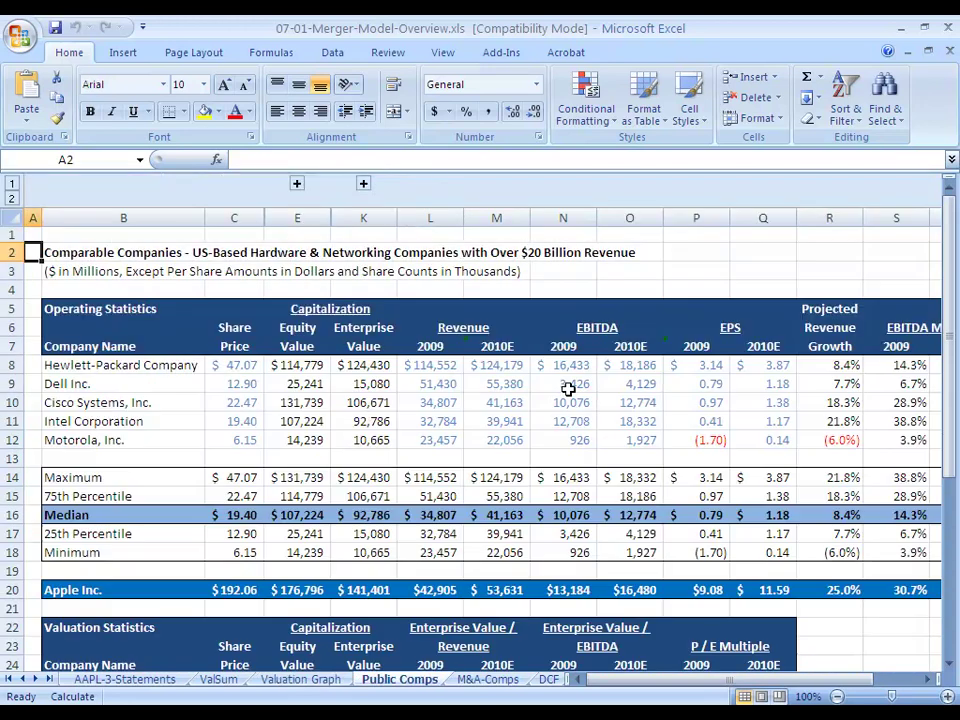
key(ctrl+Page_Down)
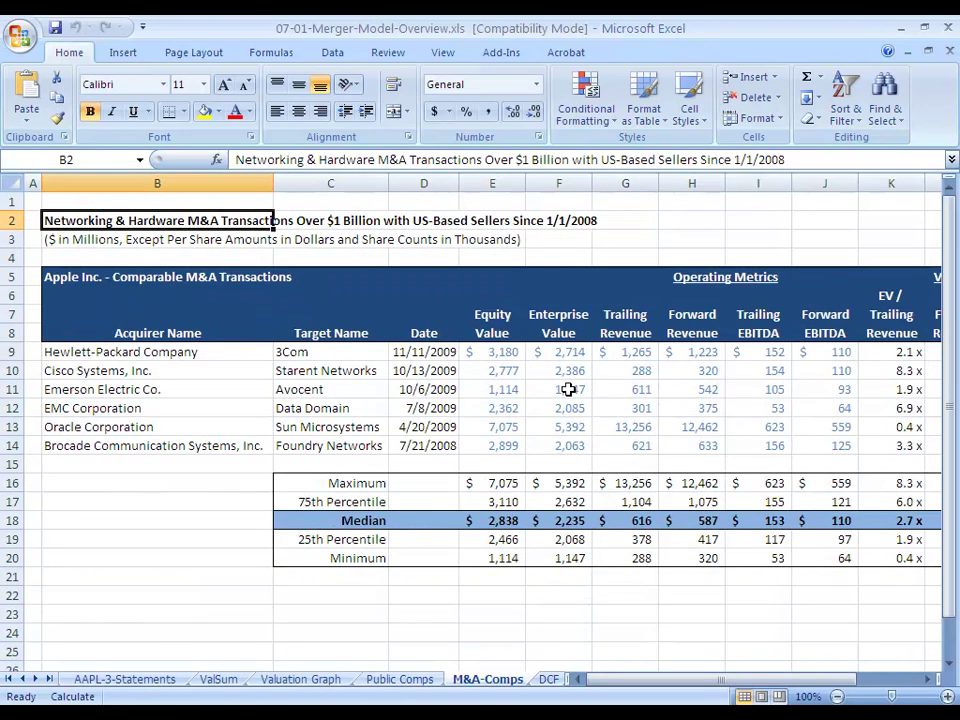
key(ctrl+Page_Down)
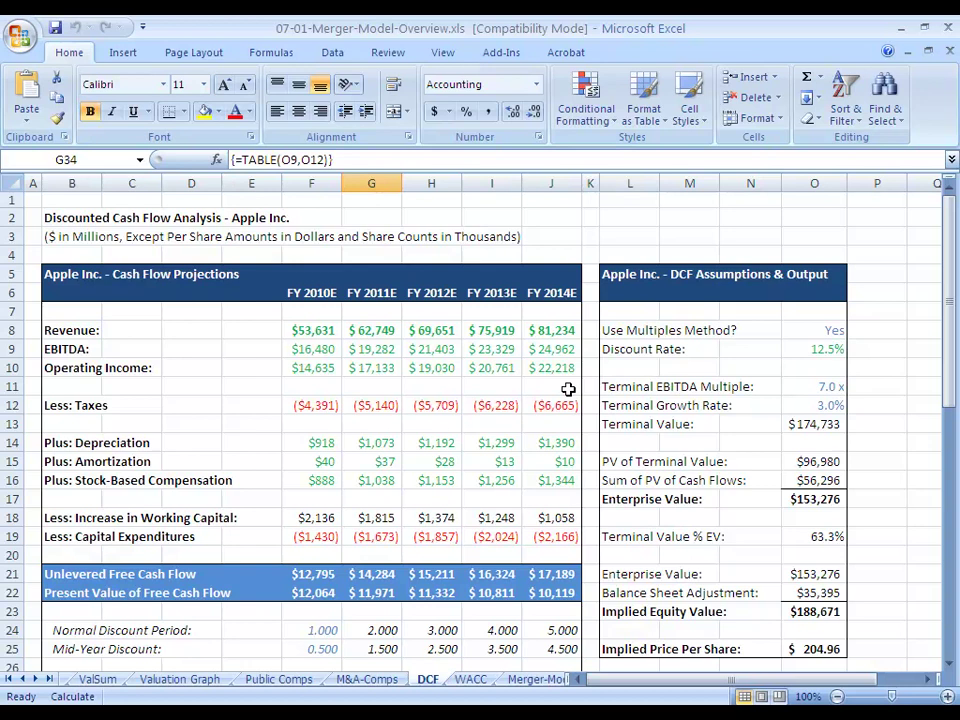
key(ctrl+Page_Down)
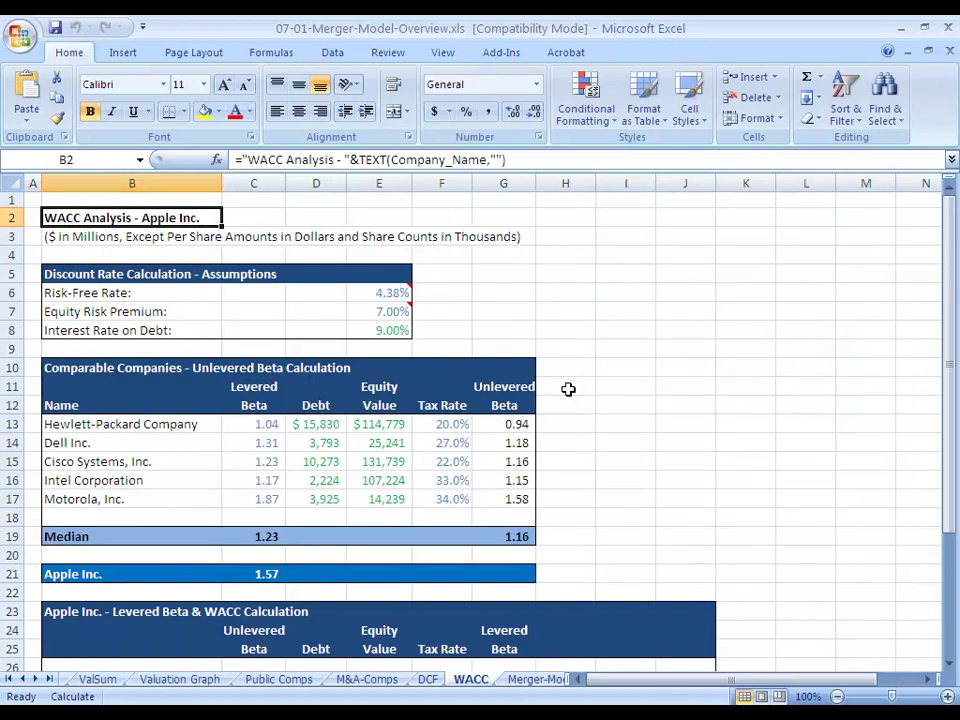
key(ctrl+Page_Down)
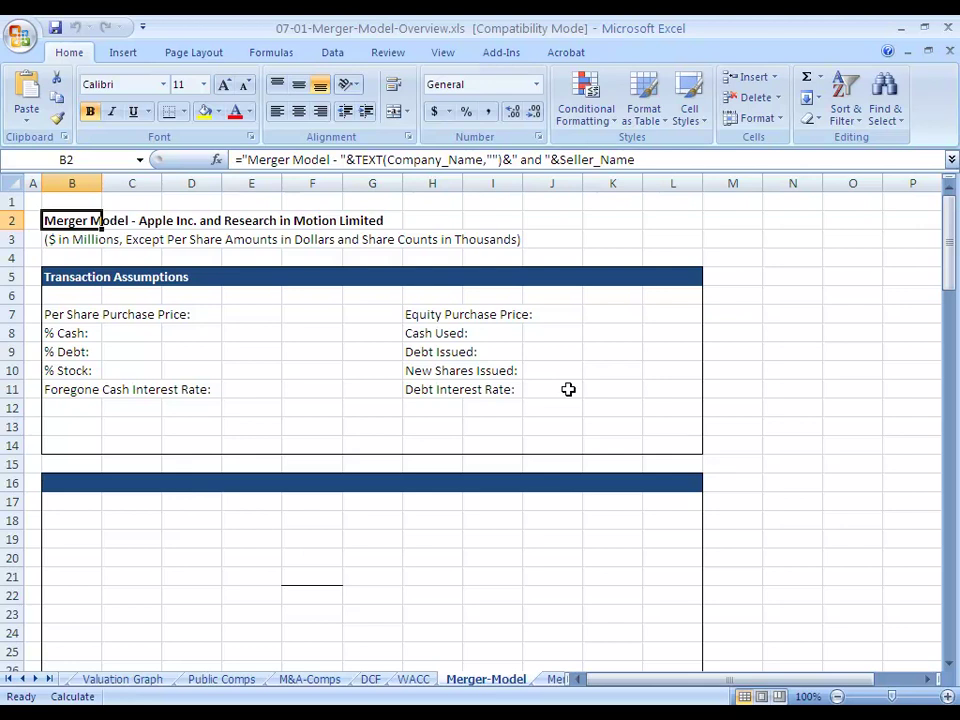
key(F2)
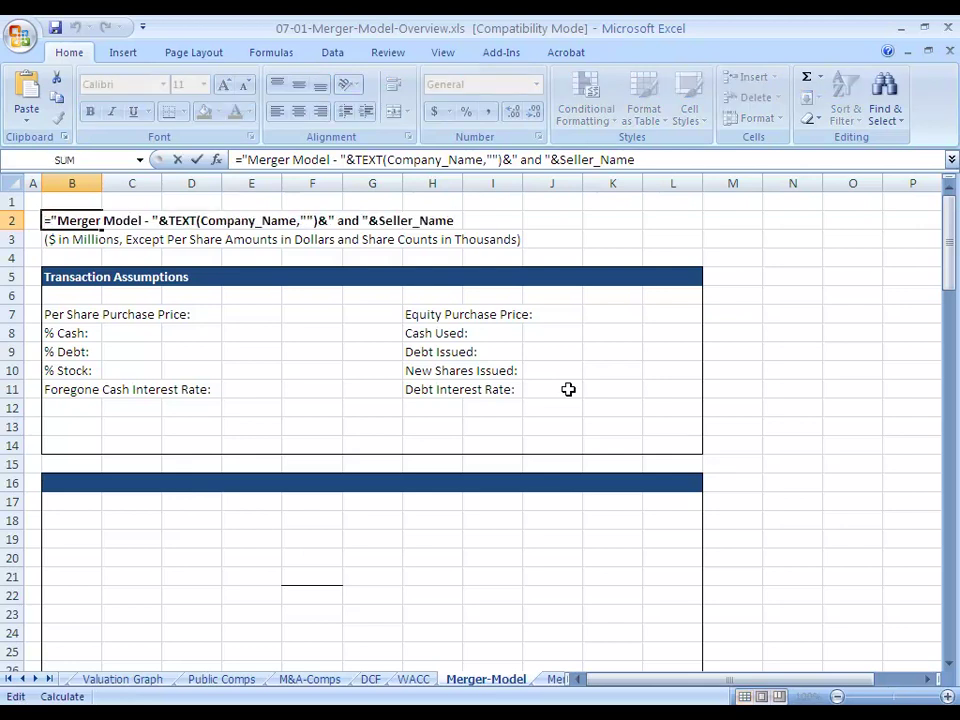
key(Escape)
Write the temporary note "RIMM - Blackberry" in cell K2 and clear it again
key(Right)
key(Right)
key(Right)
key(Right)
key(Right)
key(Right)
key(Right)
key(Right)
key(Right)
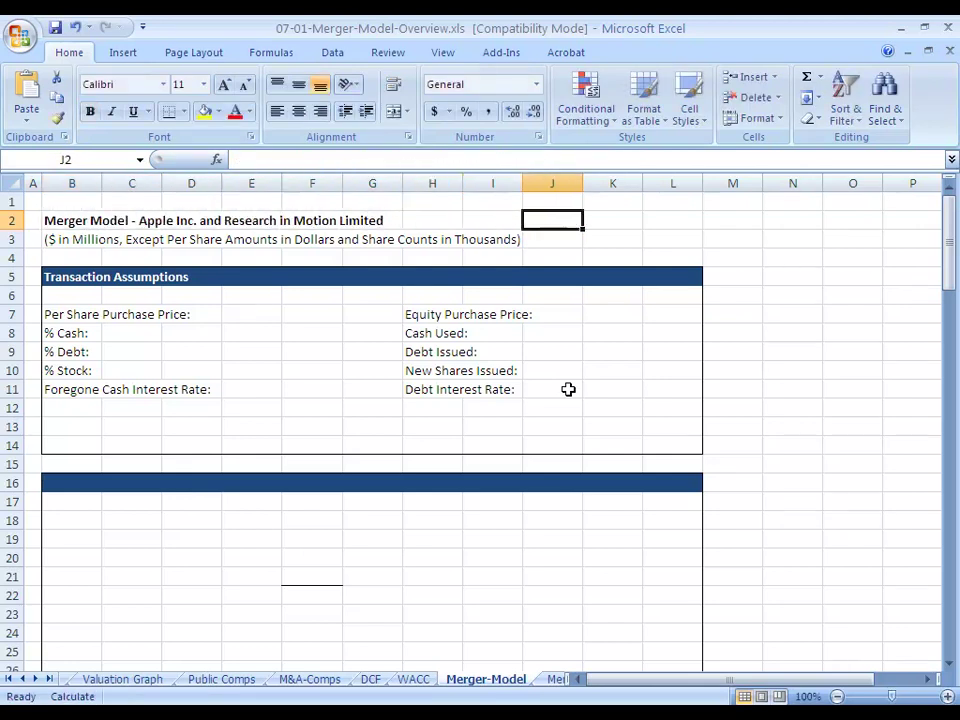
text(RIMM - )
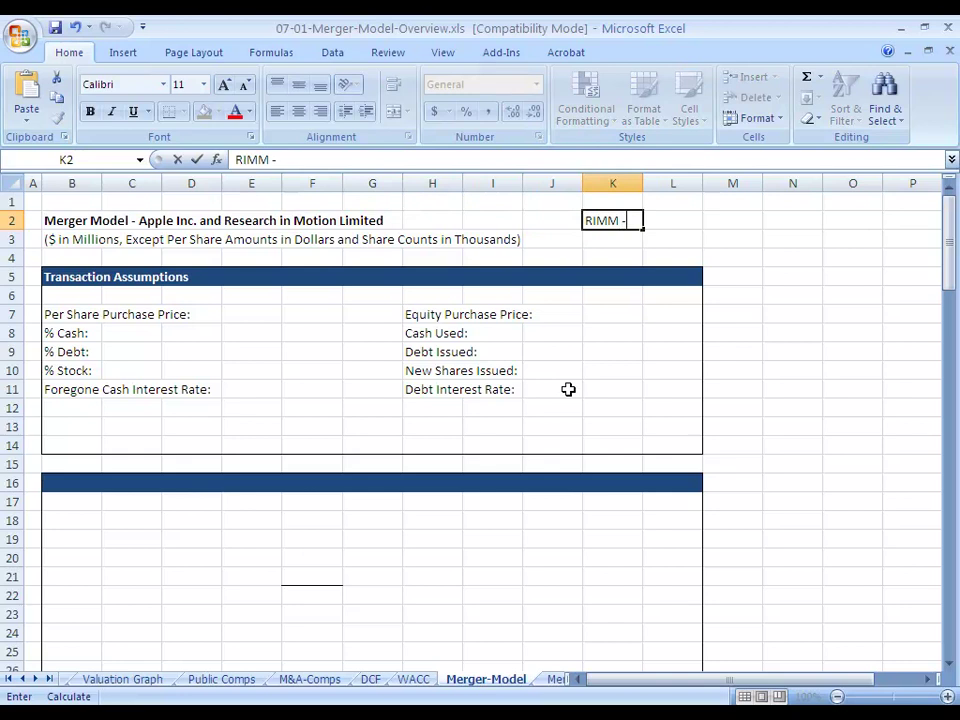
text(Blackberry)
key(ctrl+Return)
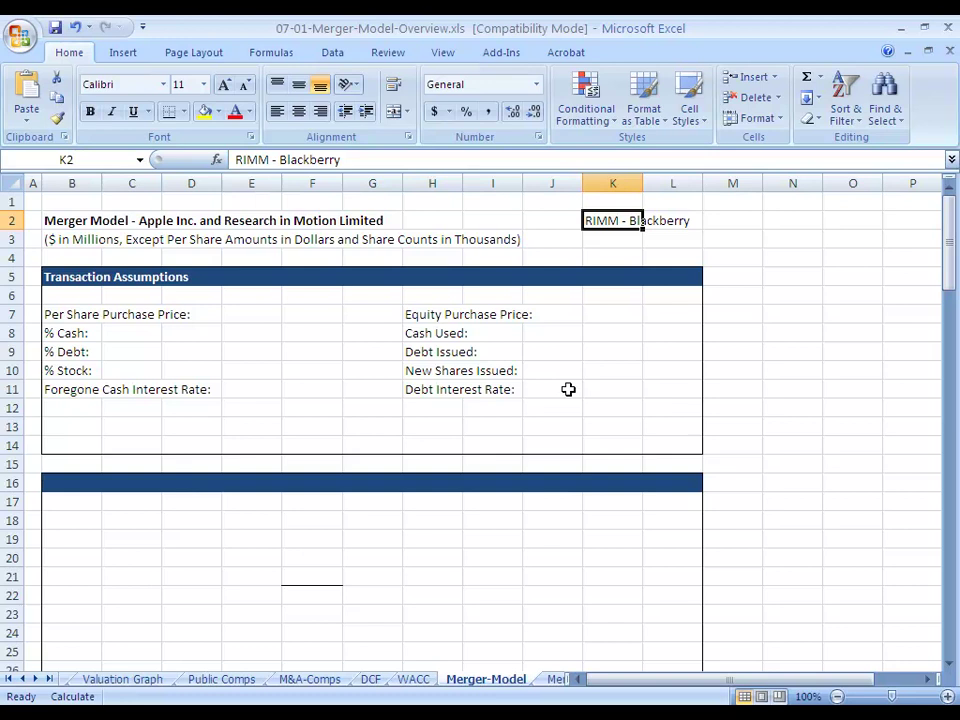
key(Delete)
Enter the heading "Buying a House - Equity Value & Enterprise Value" in cell N7, outside the Transaction Assumptions box
key(Down)
key(Down)
key(Down)
key(Down)
key(Down)
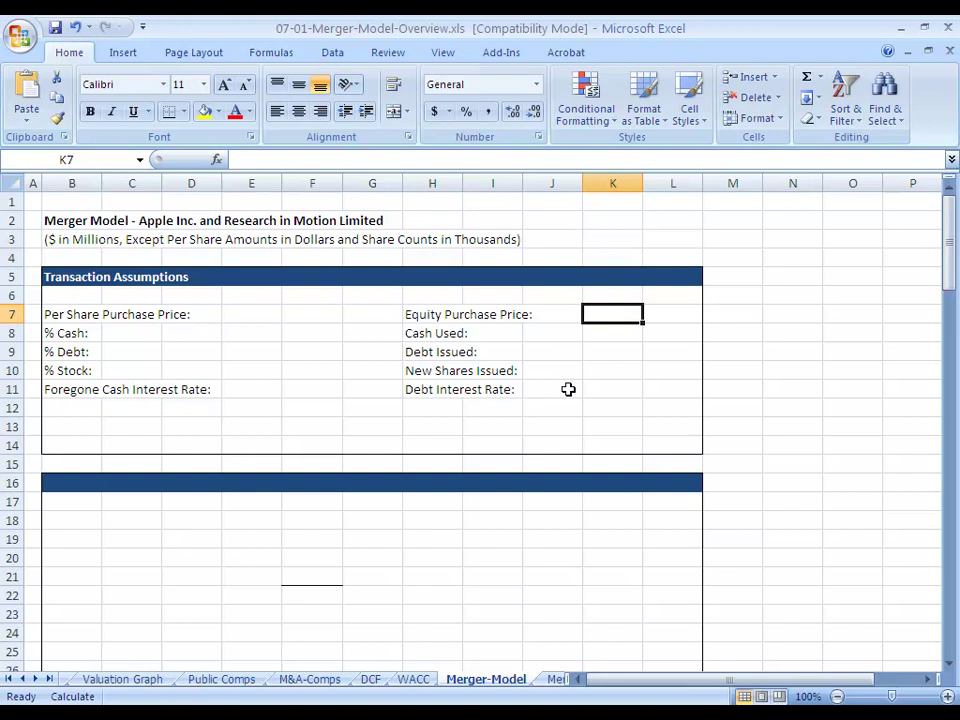
key(Right)
key(Right)
key(Right)
key(Right)
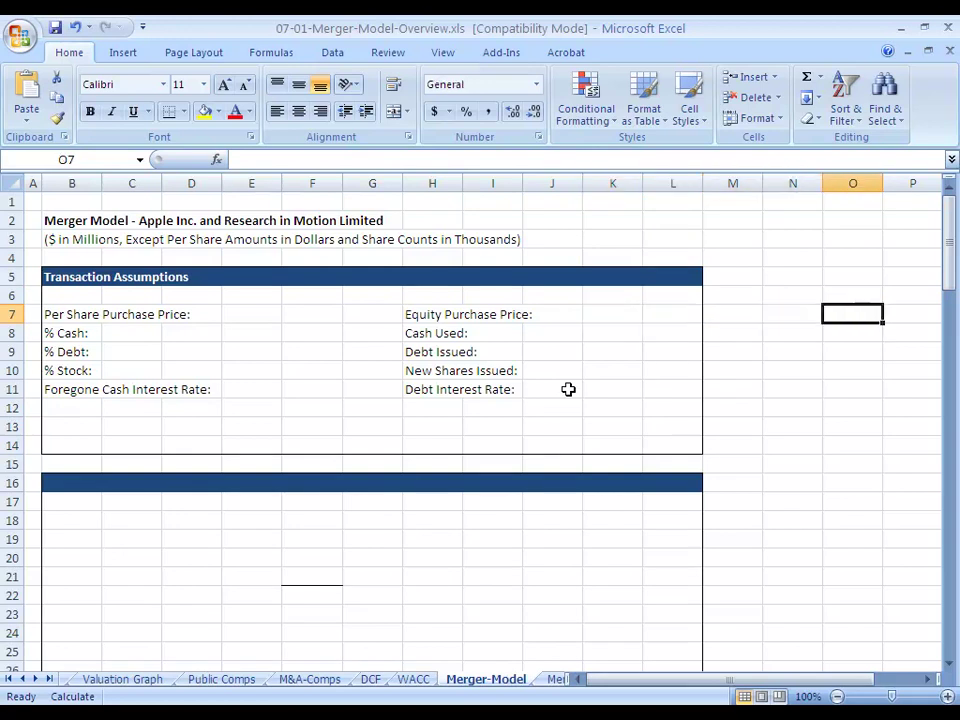
key(Right)
key(Right)
key(Right)
key(Left)
key(Left)
key(Left)
key(Left)
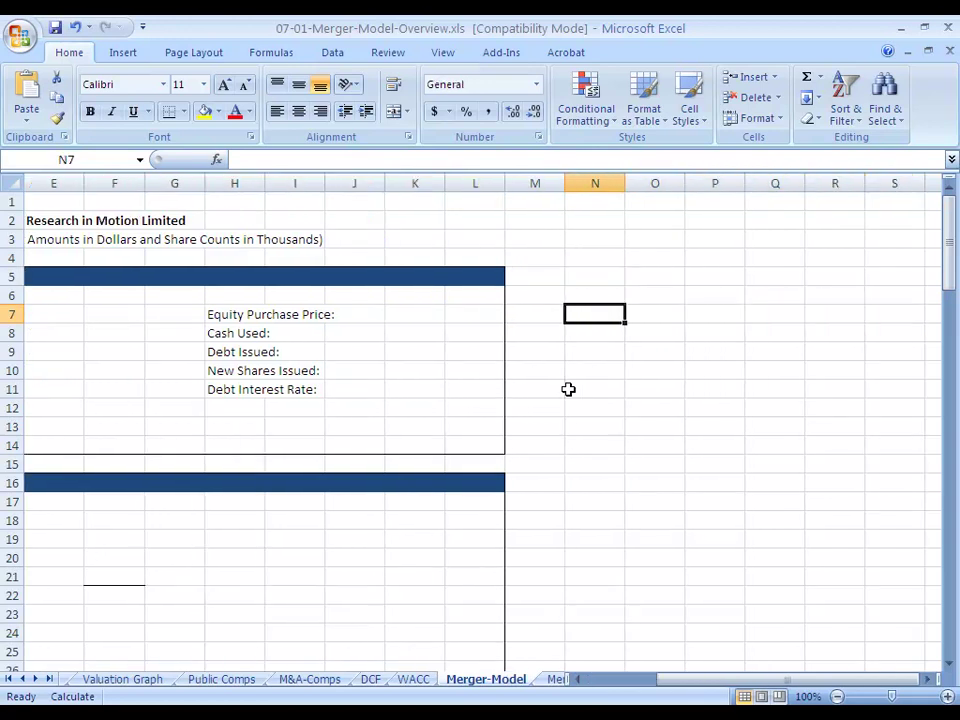
text(House)
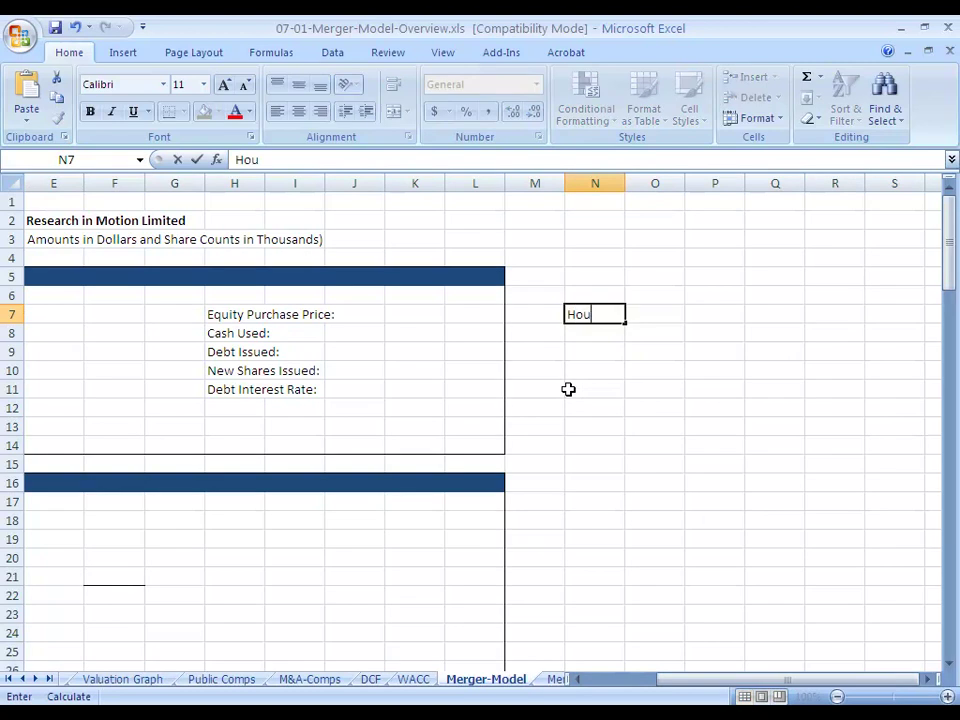
key(BackSpace)
key(BackSpace)
key(BackSpace)
key(BackSpace)
key(BackSpace)
text(Buyin)
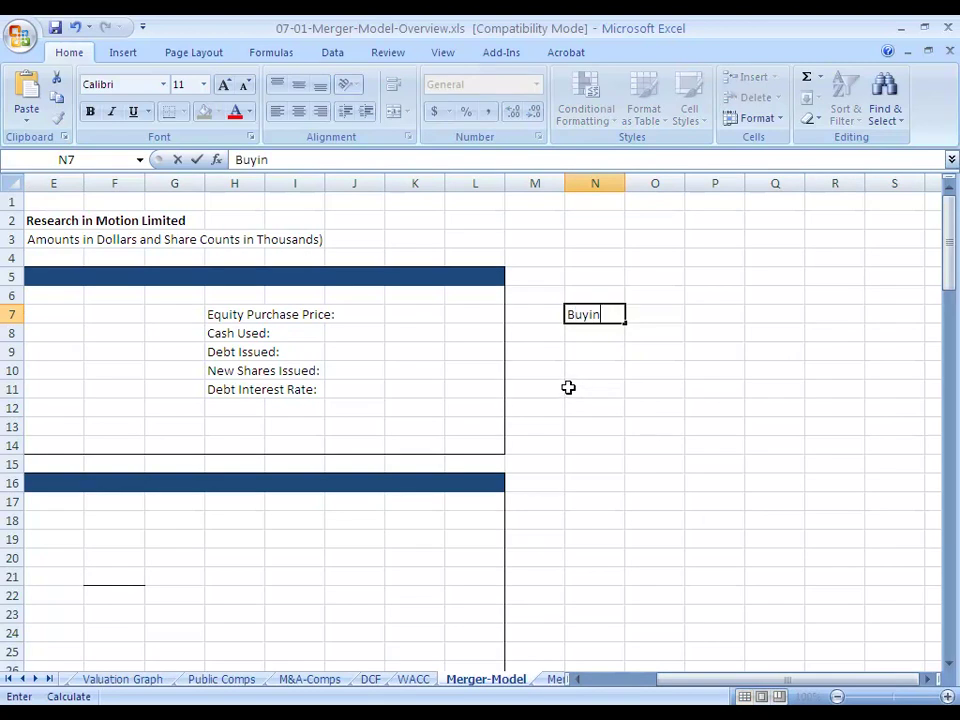
text(g a House -)
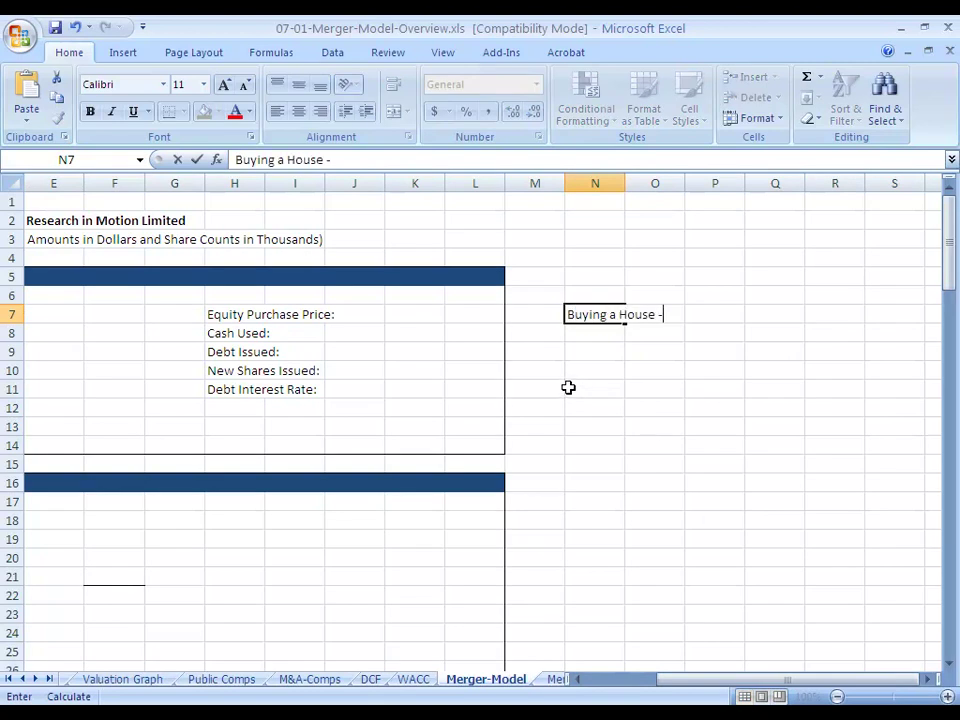
text( Equity Value & E)
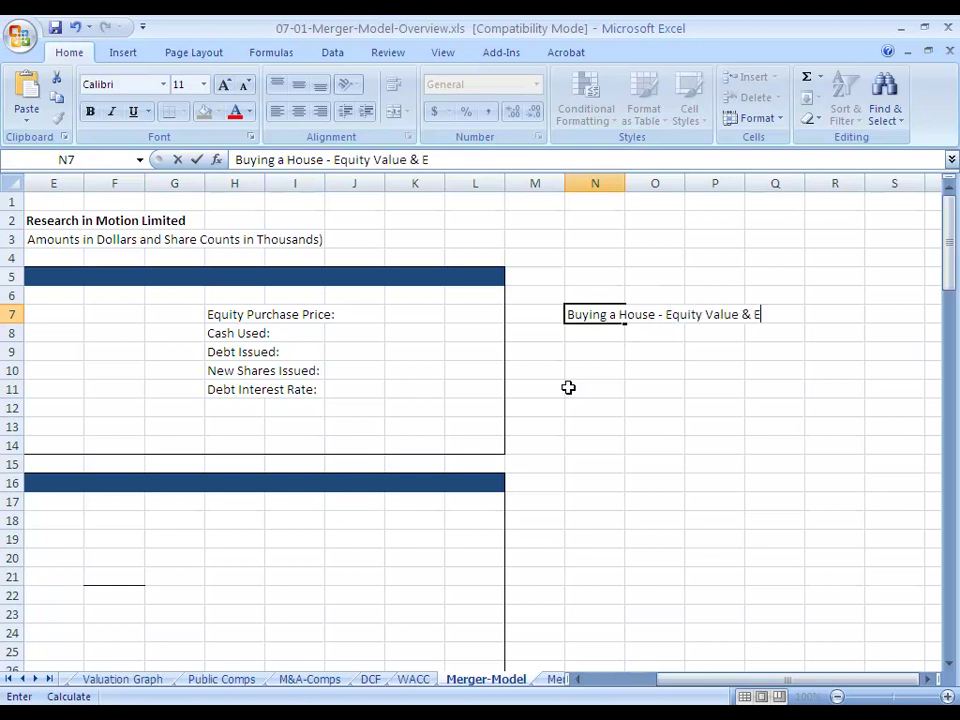
text(nterprise Value)
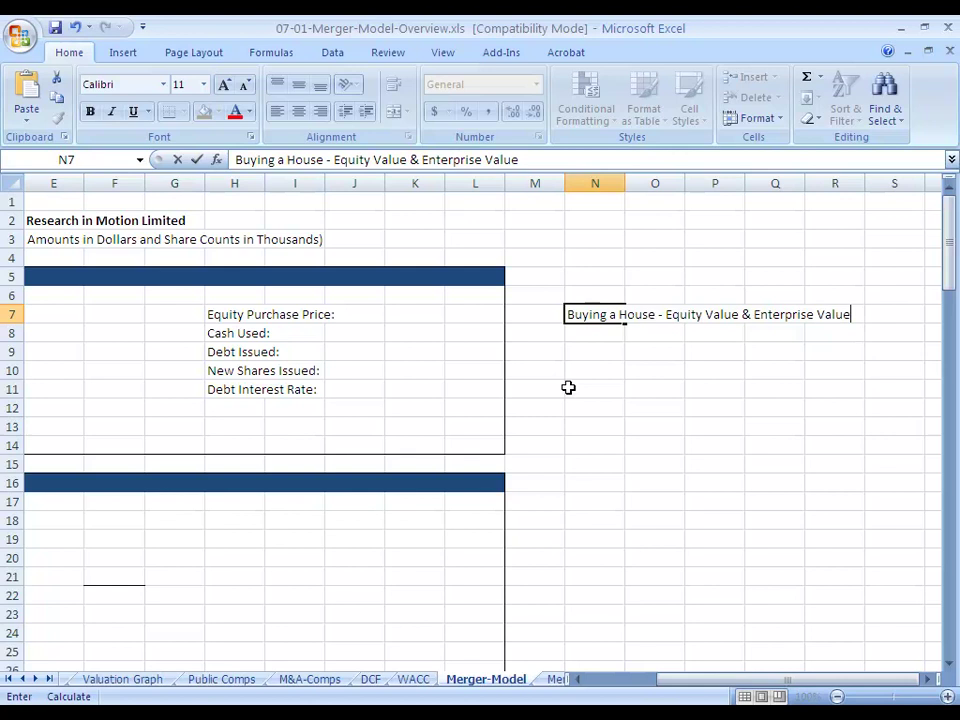
key(ctrl+Return)
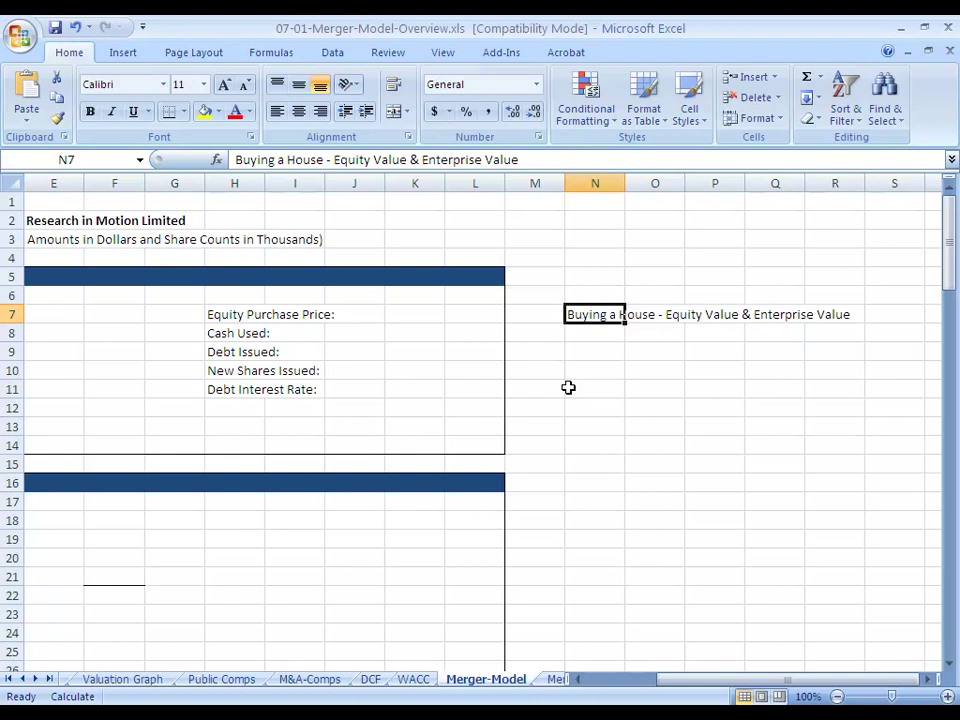
Enter "Down Payment" in N9 and "Mortgage" in N10 below the house-buying heading
key(Down)
key(Down)
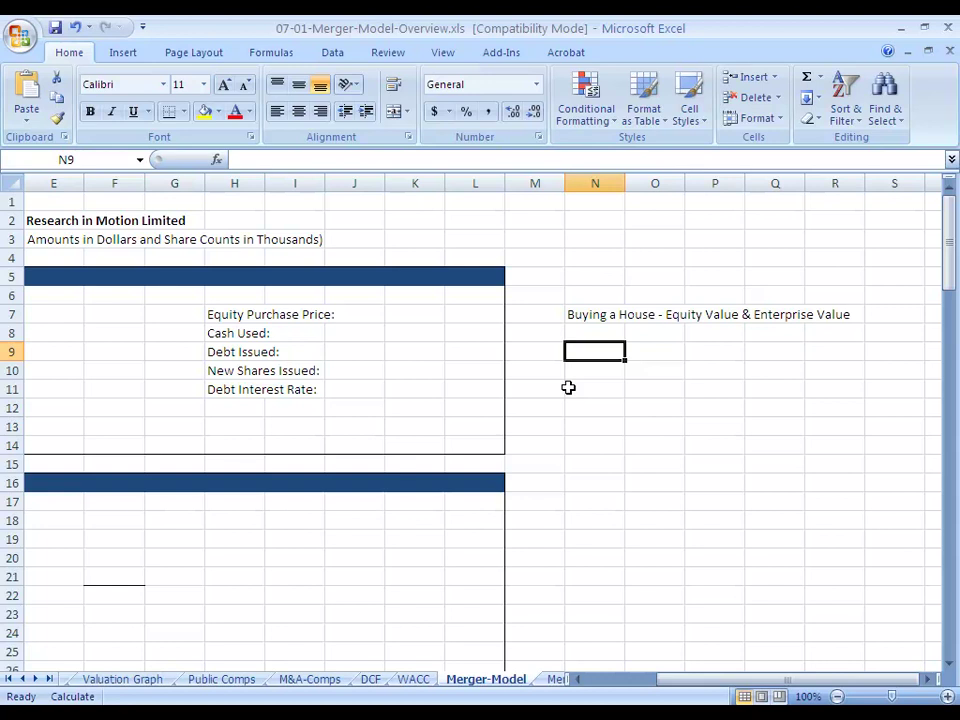
text(Down )
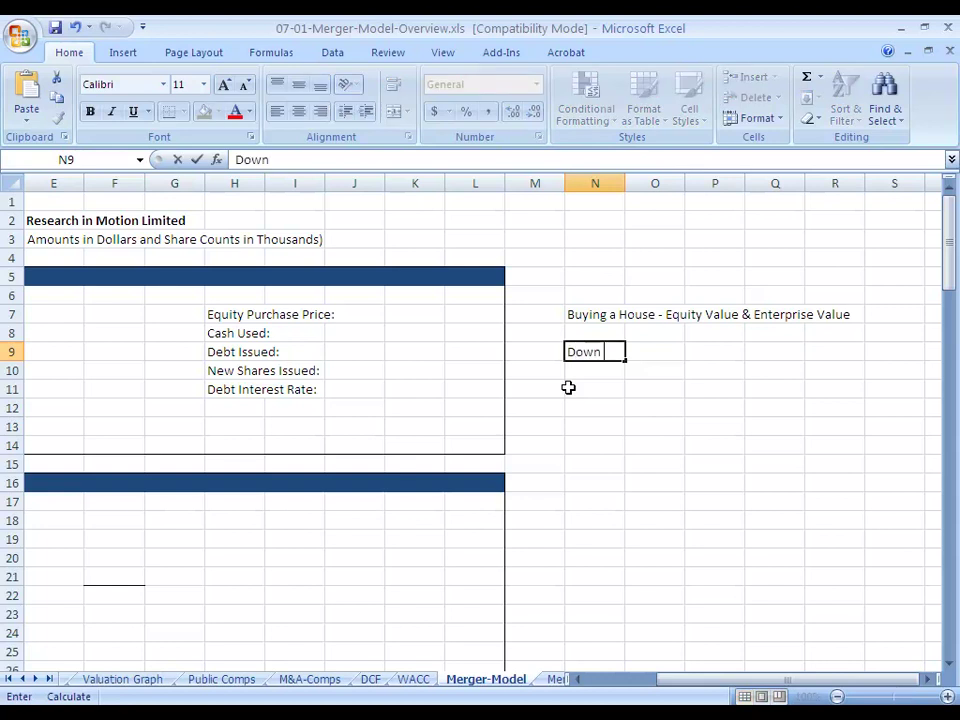
text(Payment)
key(Return)
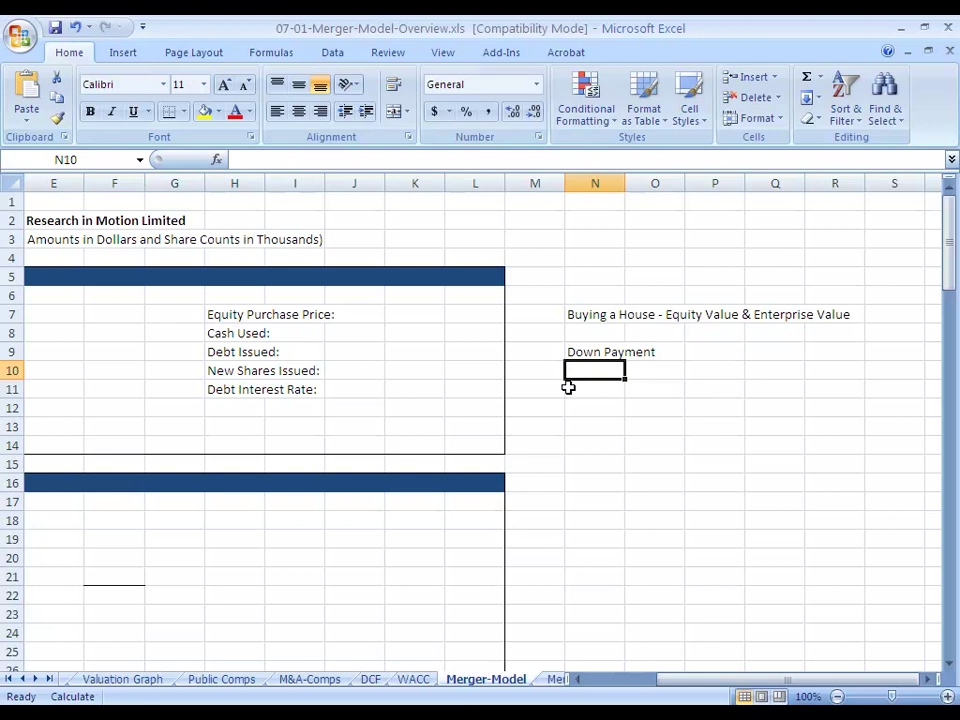
text(Mortgage)
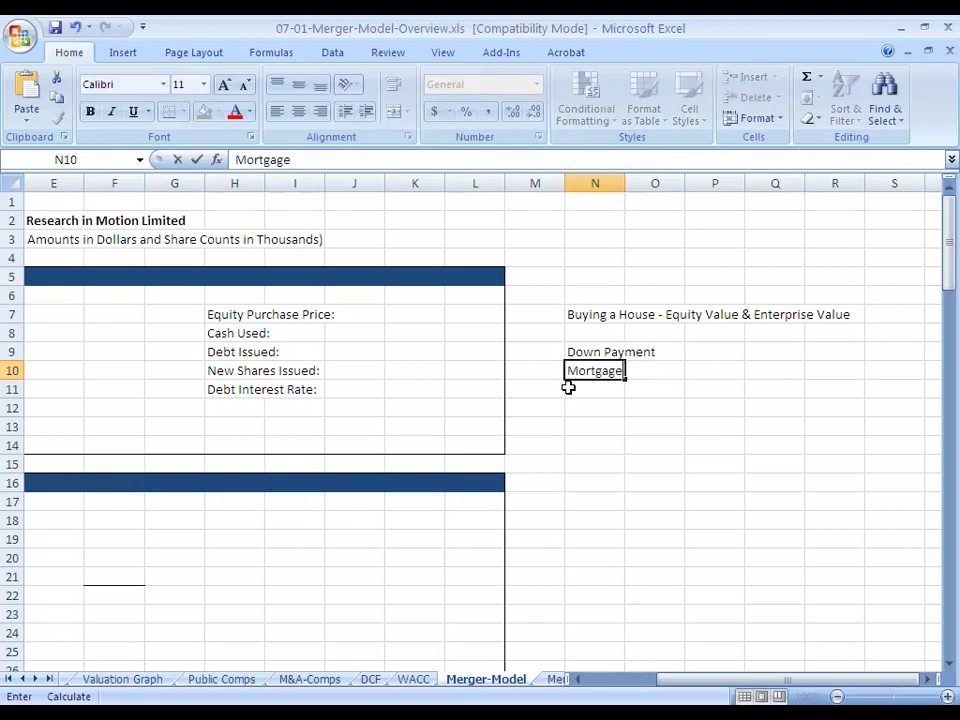
key(ctrl+Return)
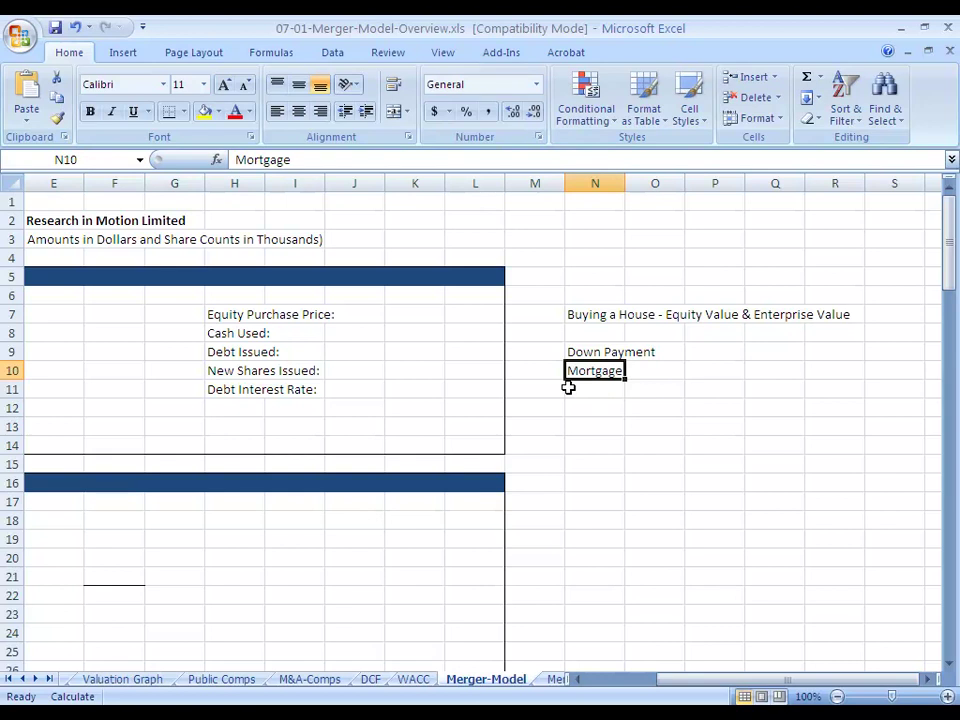
Add "Sell Your Existing House" in N11 as the third way of paying for the house
key(Up)
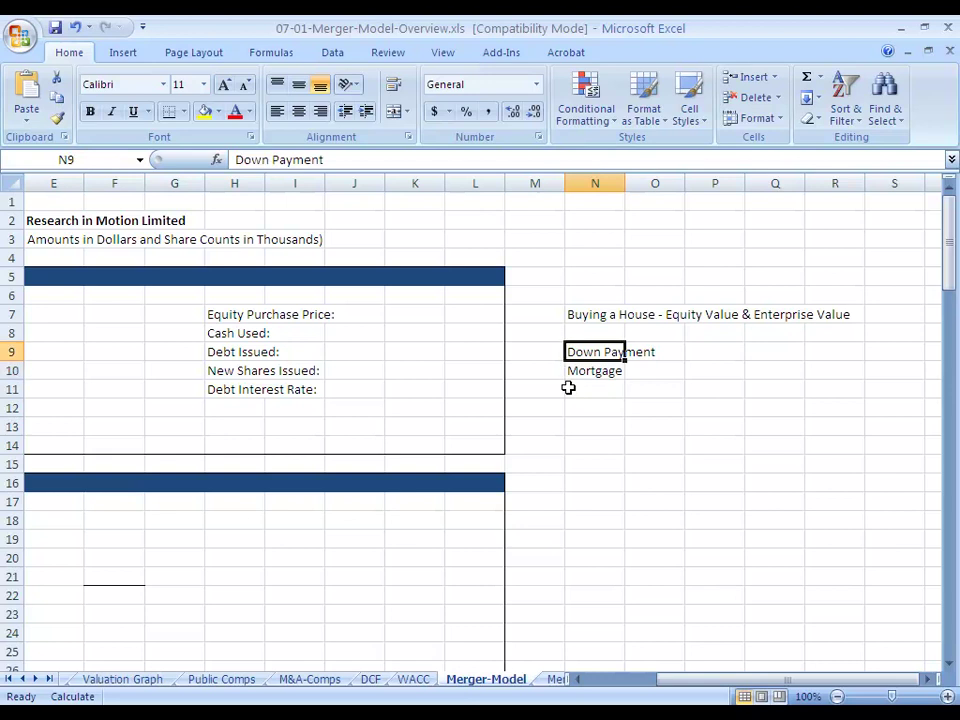
key(shift+space)
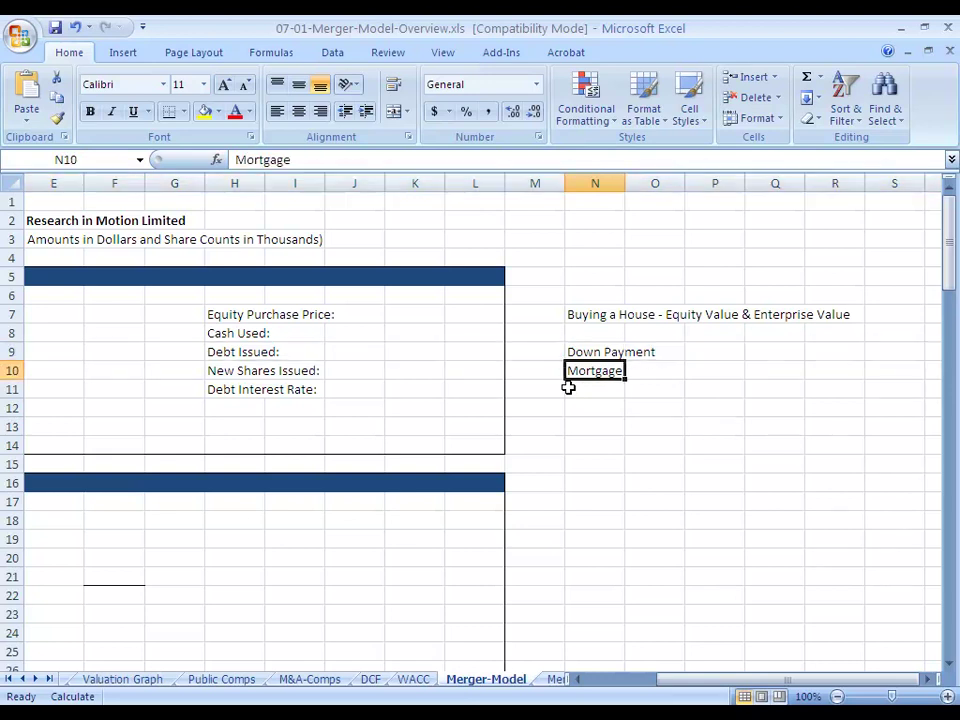
key(shift+space)
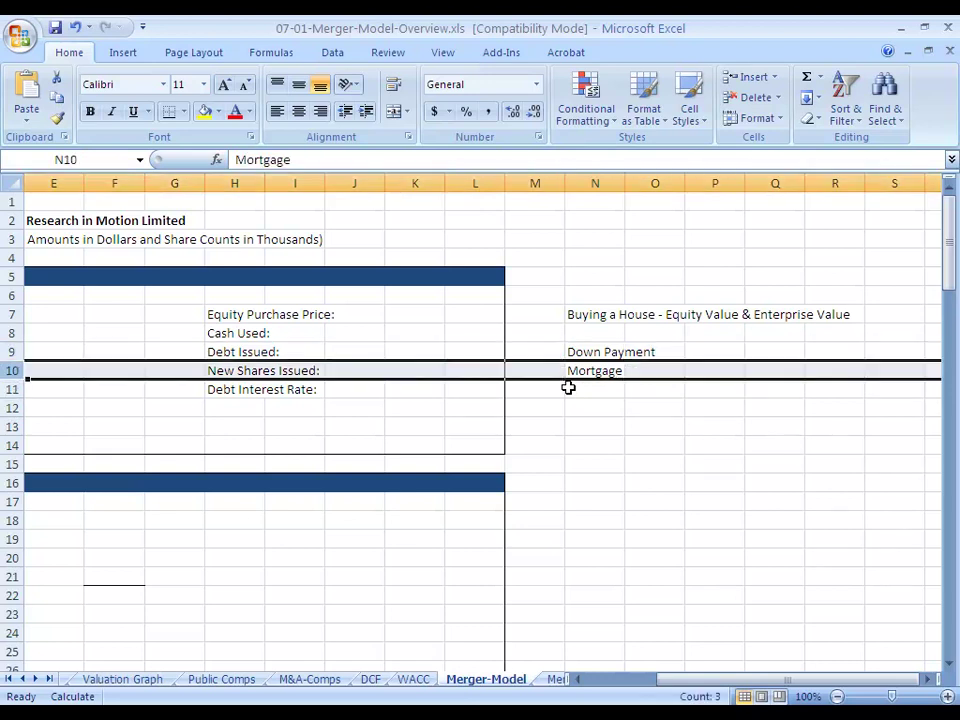
click(568, 388)
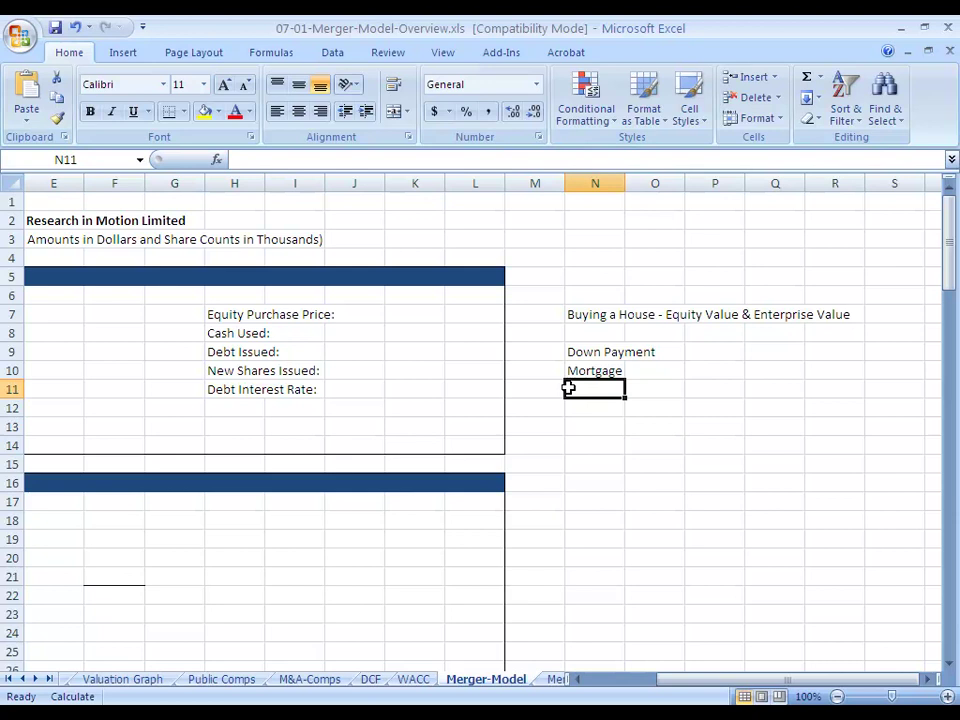
text(Sell Your Exi)
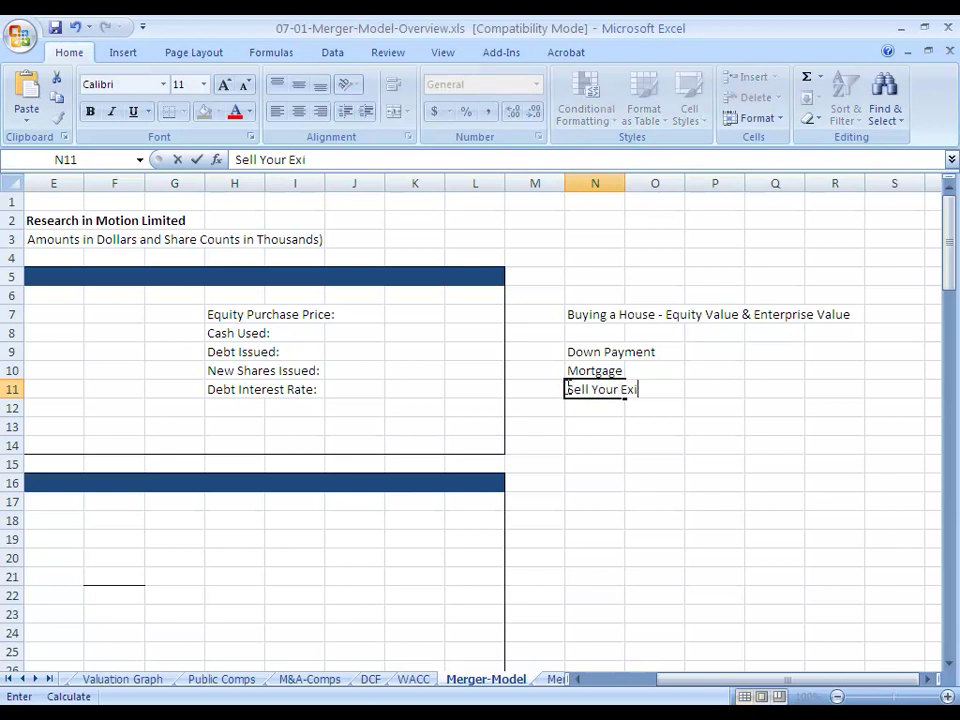
text(sting House)
key(ctrl+Return)
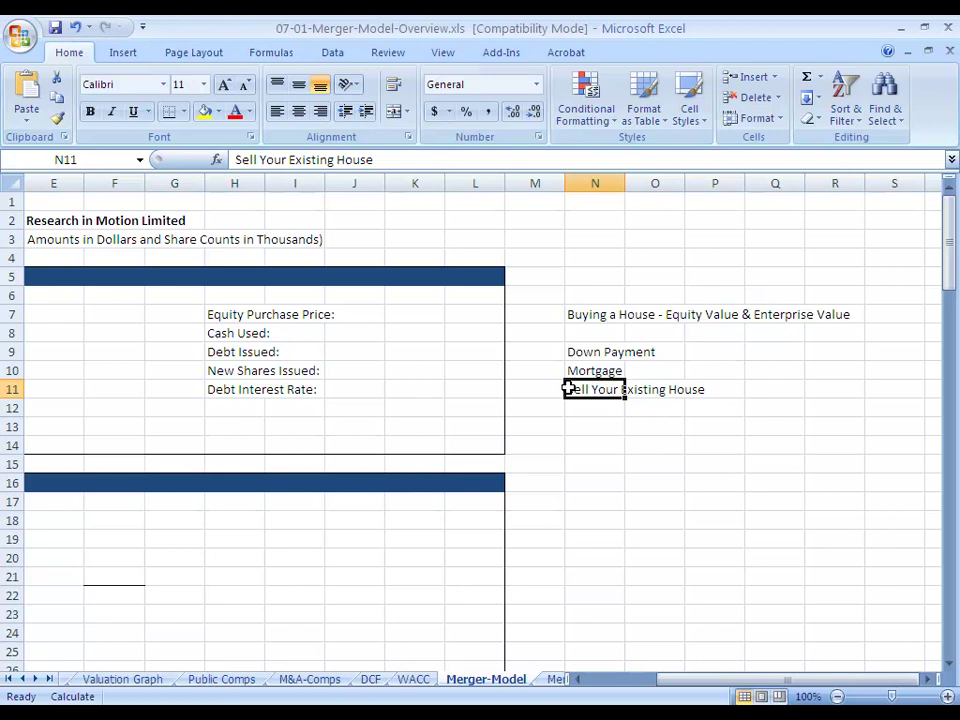
Highlight the whole rows 9 and 10 to point out the Down Payment and Mortgage entries
key(Up)
key(Up)
key(shift+space)
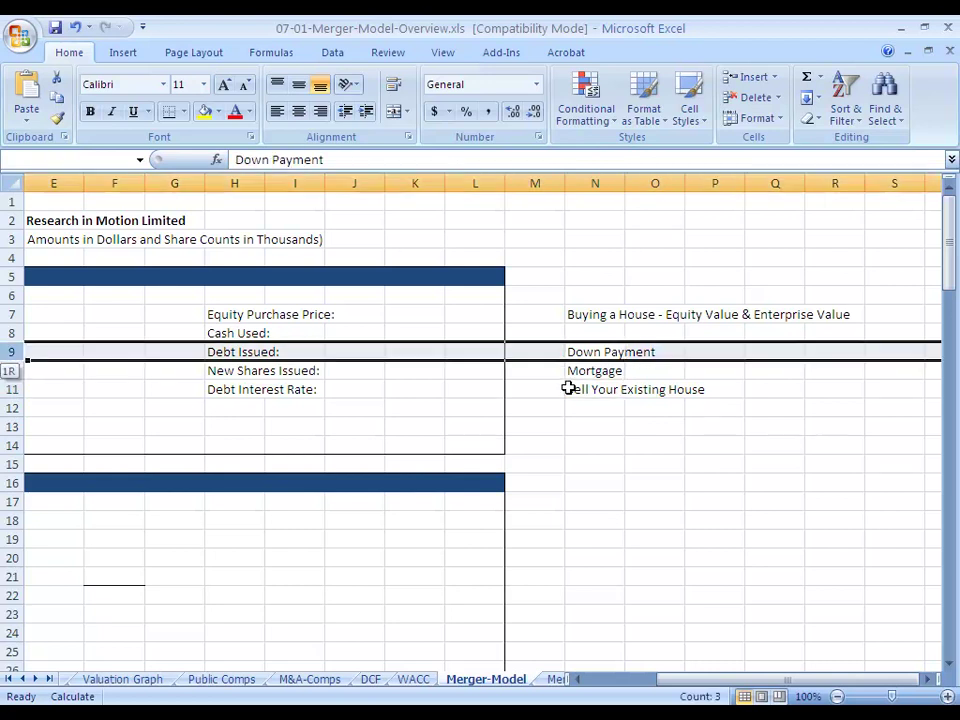
key(shift+Down)
key(shift+Down)
key(shift+Up)
key(shift+Up)
key(shift+Down)
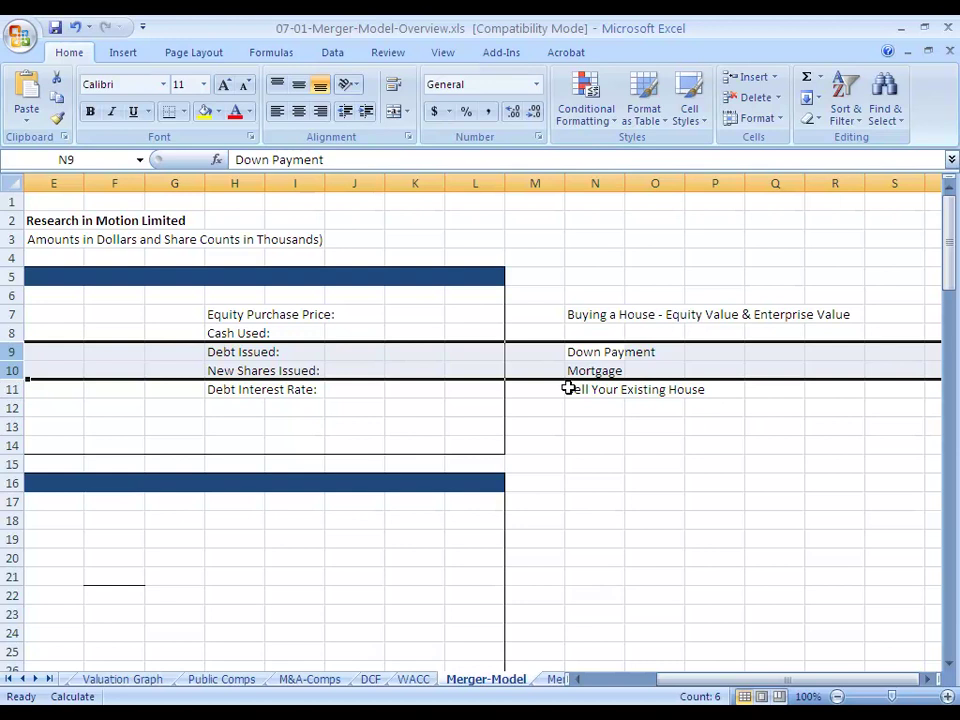
Highlight the whole row of Sell Your Existing House, then rows 9 to 11 together to point out all three payment methods
click(569, 388)
key(shift+space)
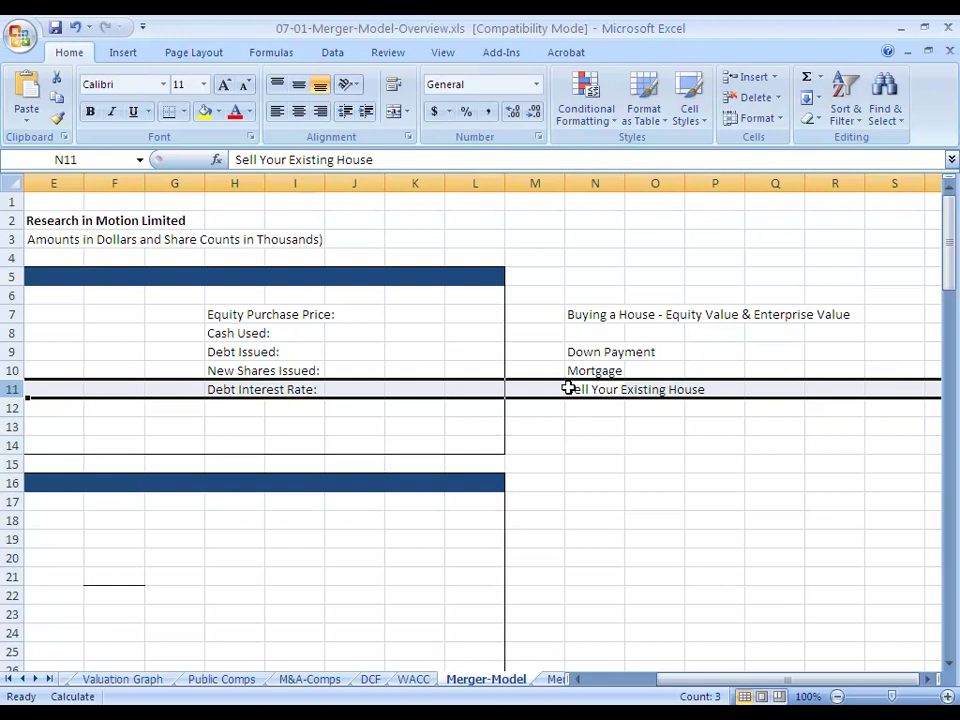
key(Up)
key(Up)
key(shift+space)
key(shift+Down)
key(shift+Down)
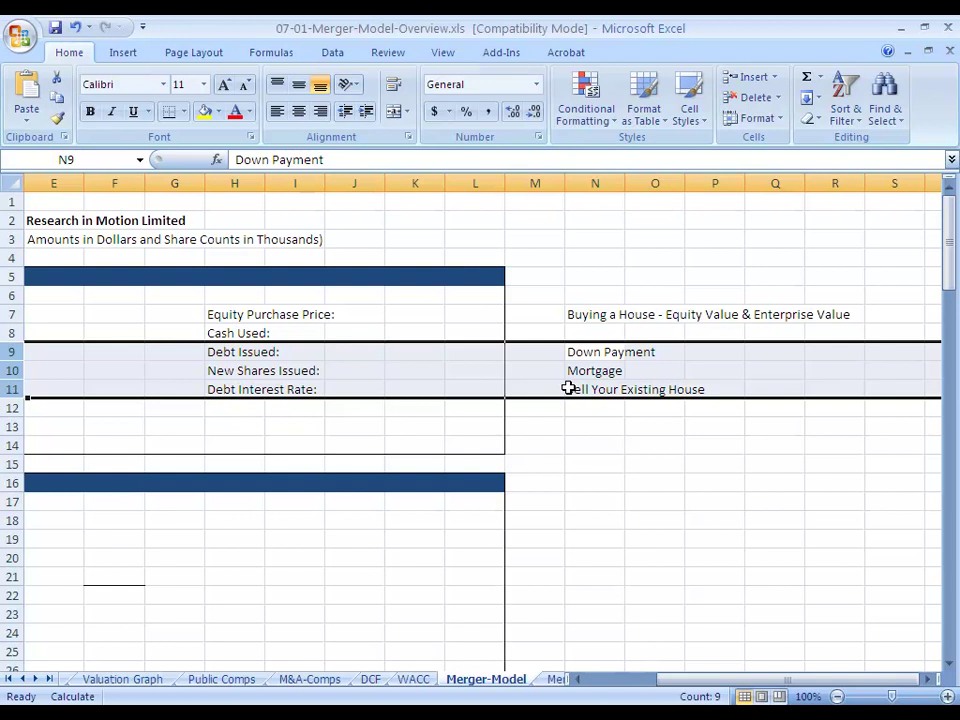
key(Down)
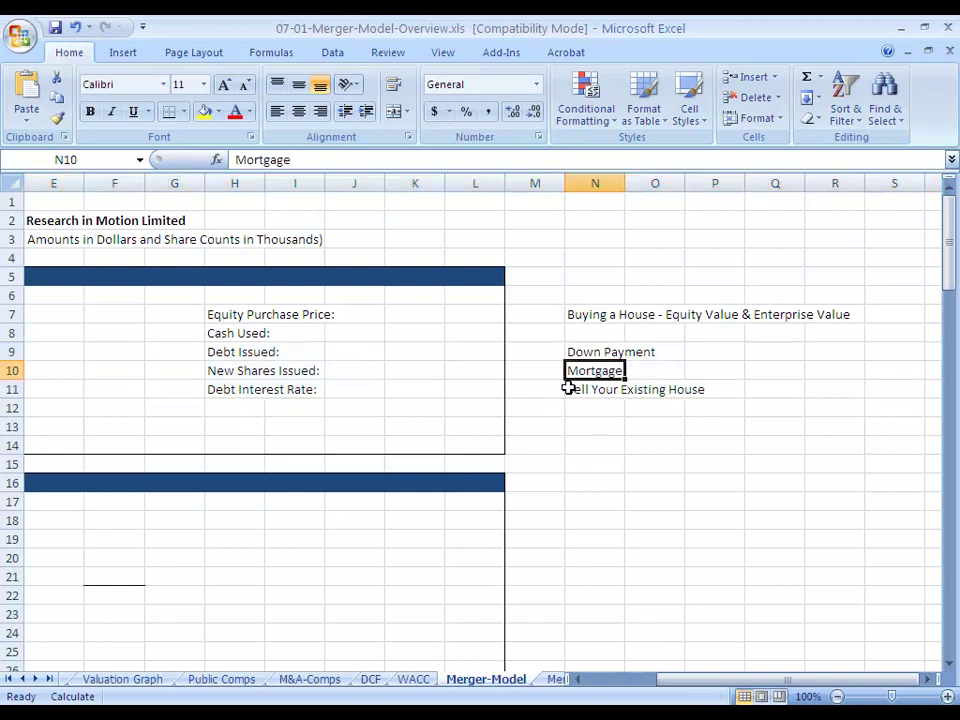
Enter "Interest / Investment Income" in Q9 as the cost of using the Down Payment
key(Up)
key(shift+space)
key(Right)
key(Right)
key(Right)
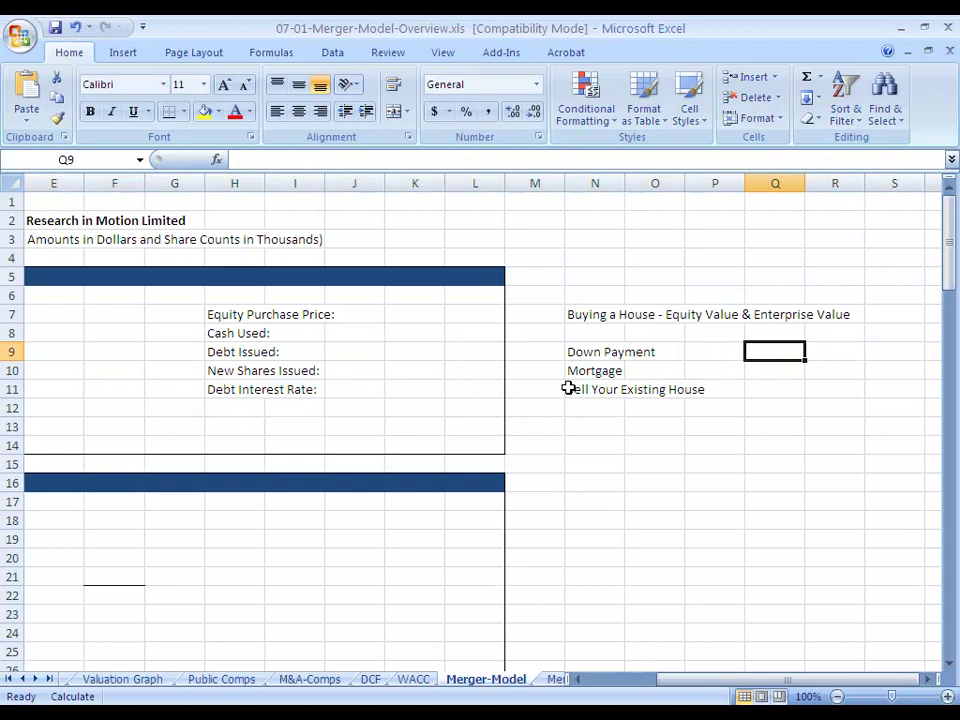
text(Inte)
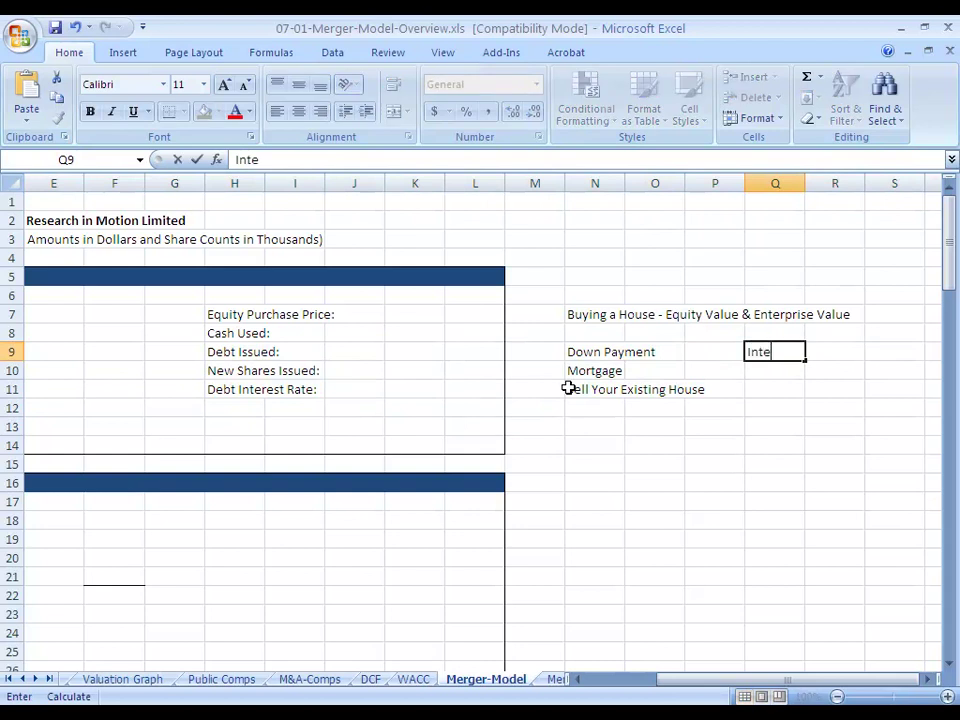
text(rest / Investment Income)
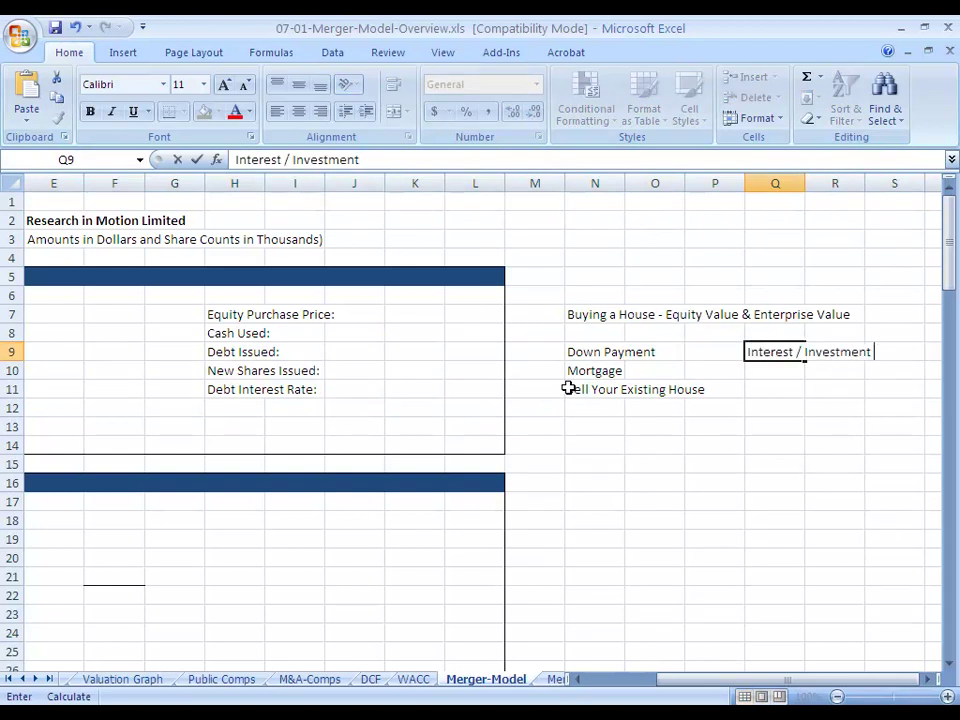
key(ctrl+Return)
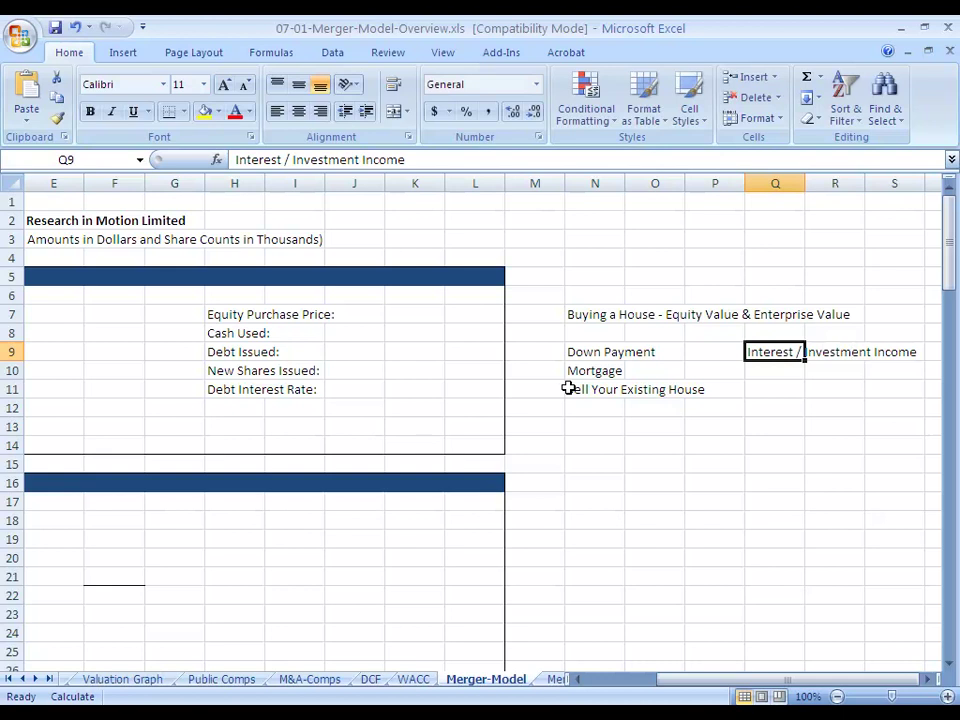
Enter "Interest on Debt" in Q10 as the cost of the Mortgage
key(Return)
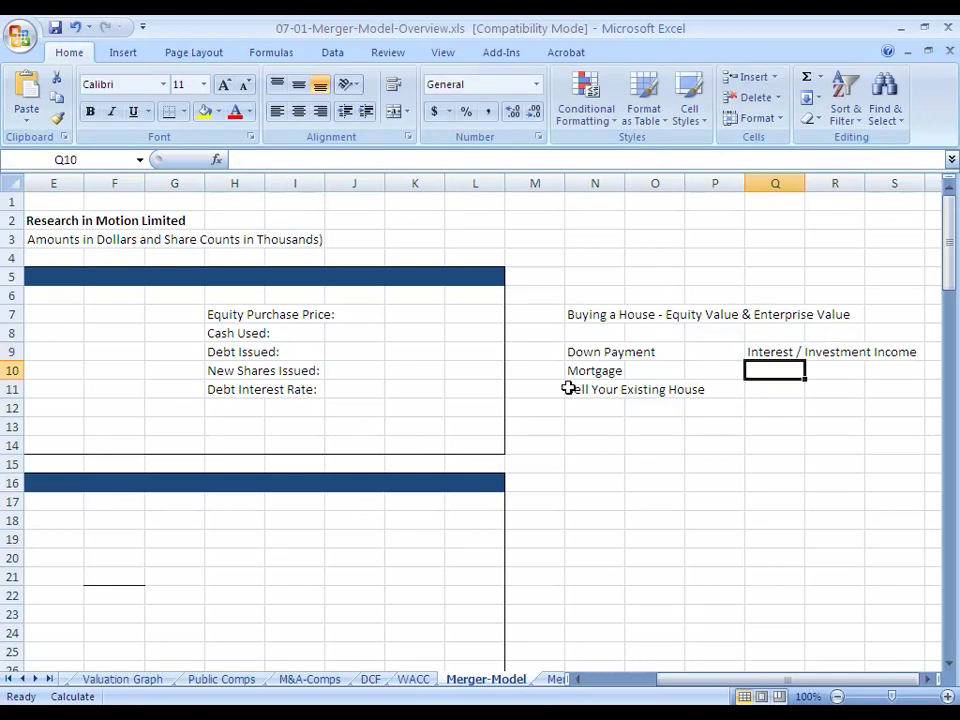
text(I)
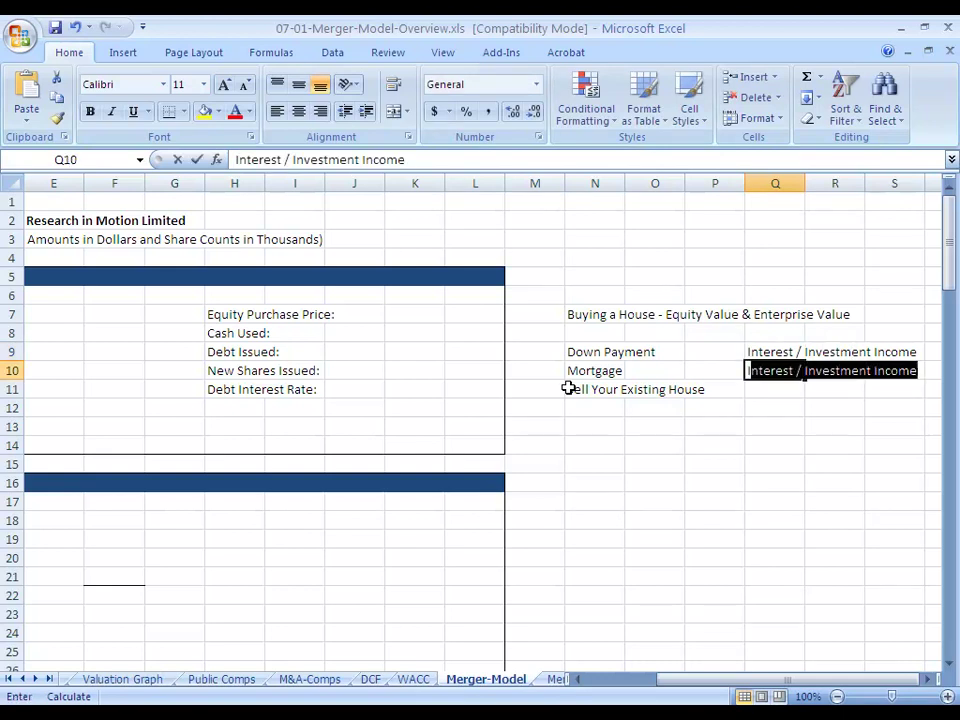
text(nterest on Debt)
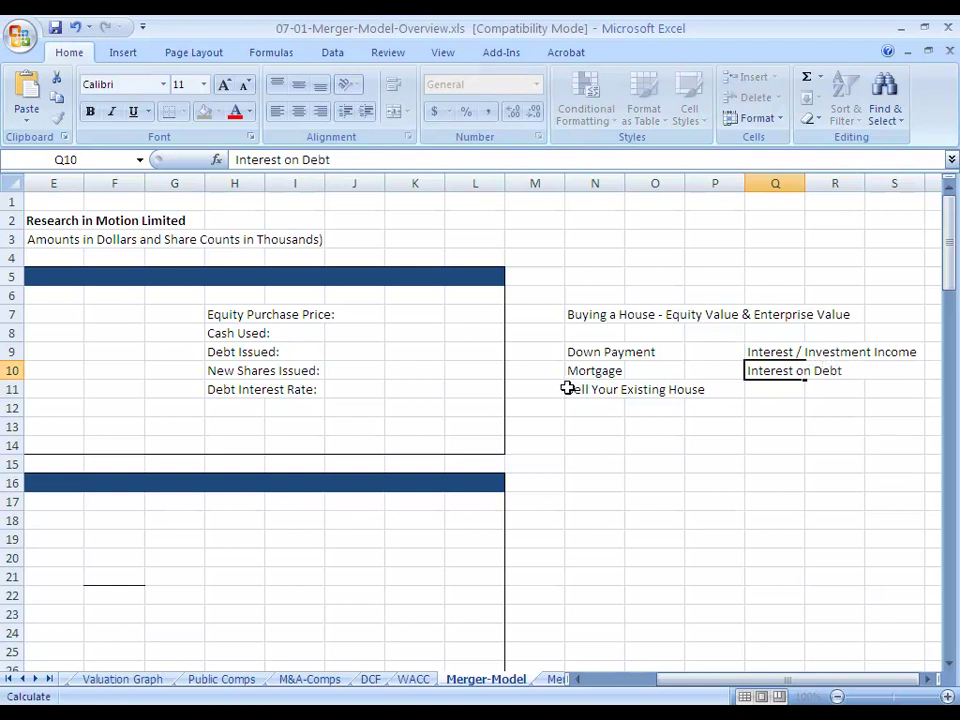
key(ctrl+Return)
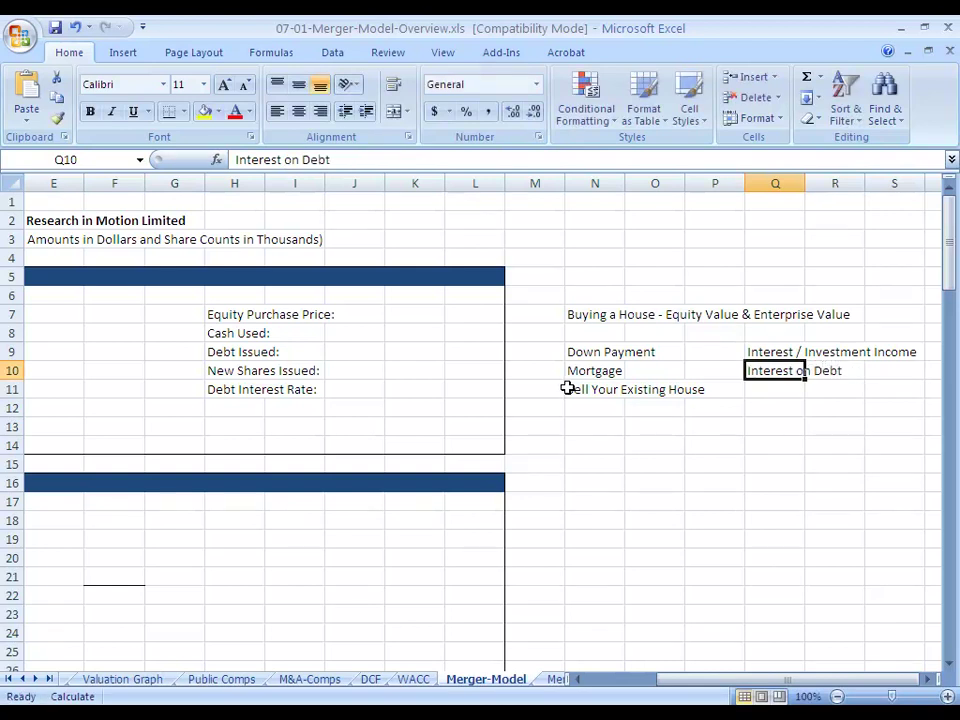
Enter "Giving Up Value" in Q11 as the cost of selling the existing house
key(Return)
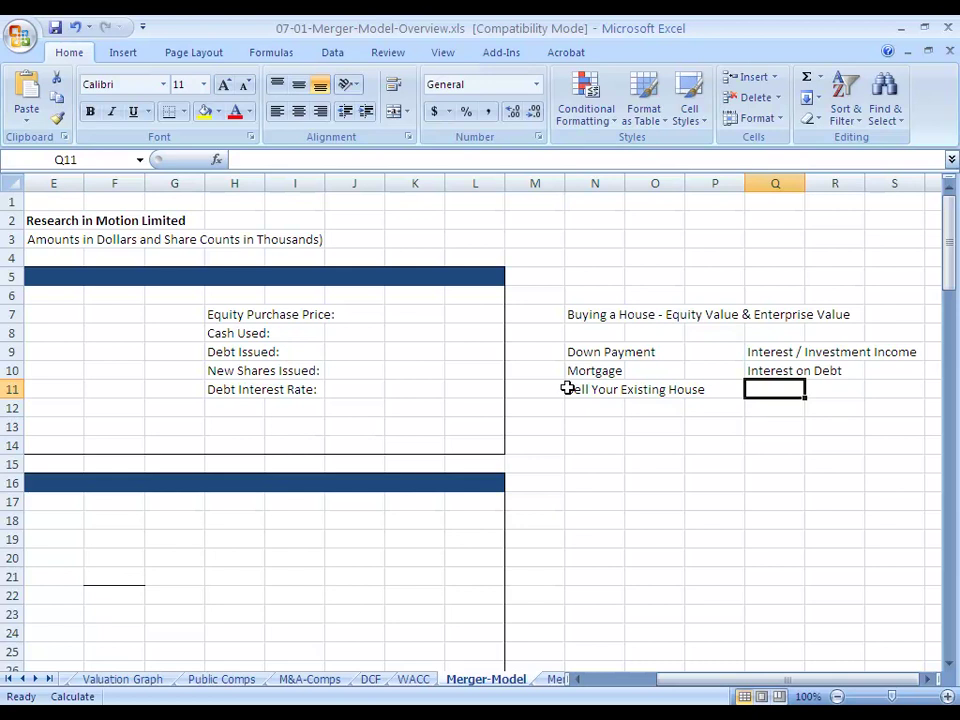
text(Giving Up)
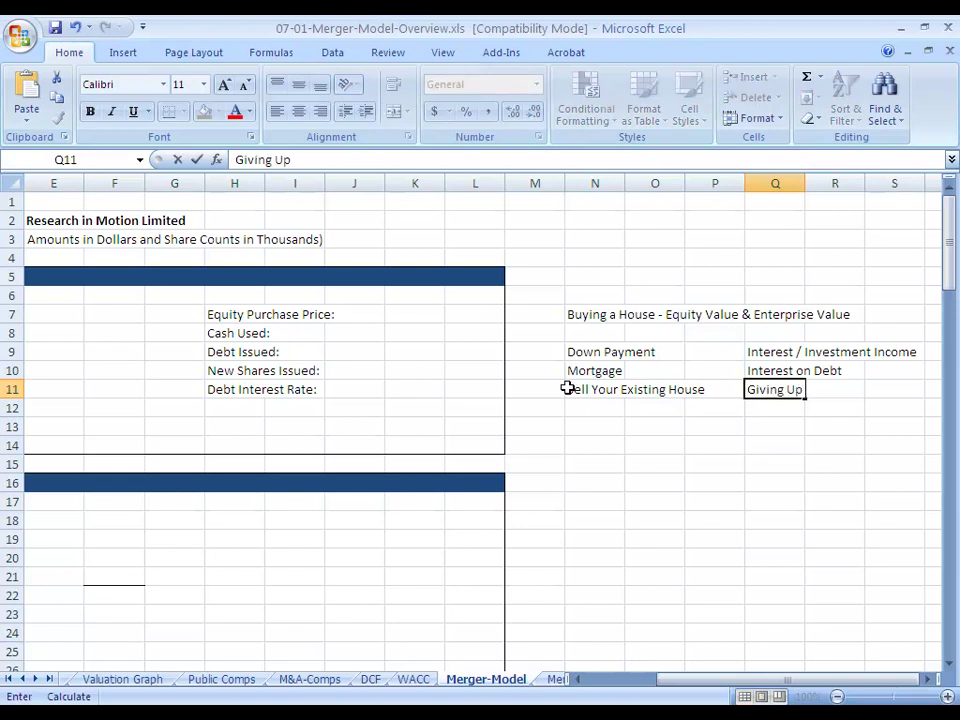
text( Value)
key(ctrl+Return)
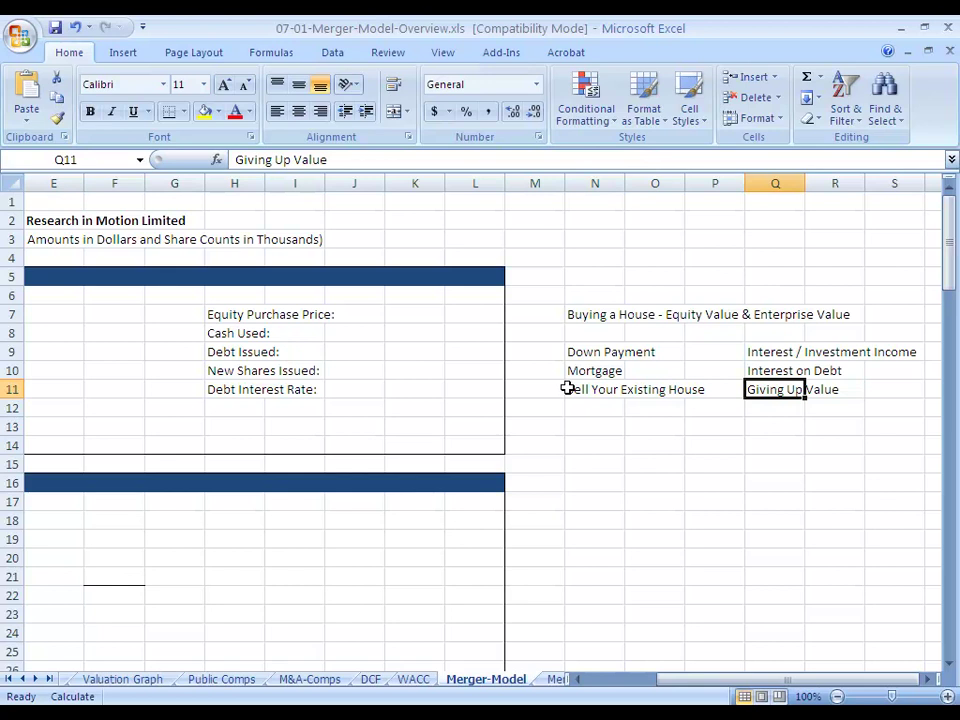
Highlight rows 9 to 11 to point out the three payment methods with their costs
key(shift+space)
key(shift+Up)
key(shift+Up)
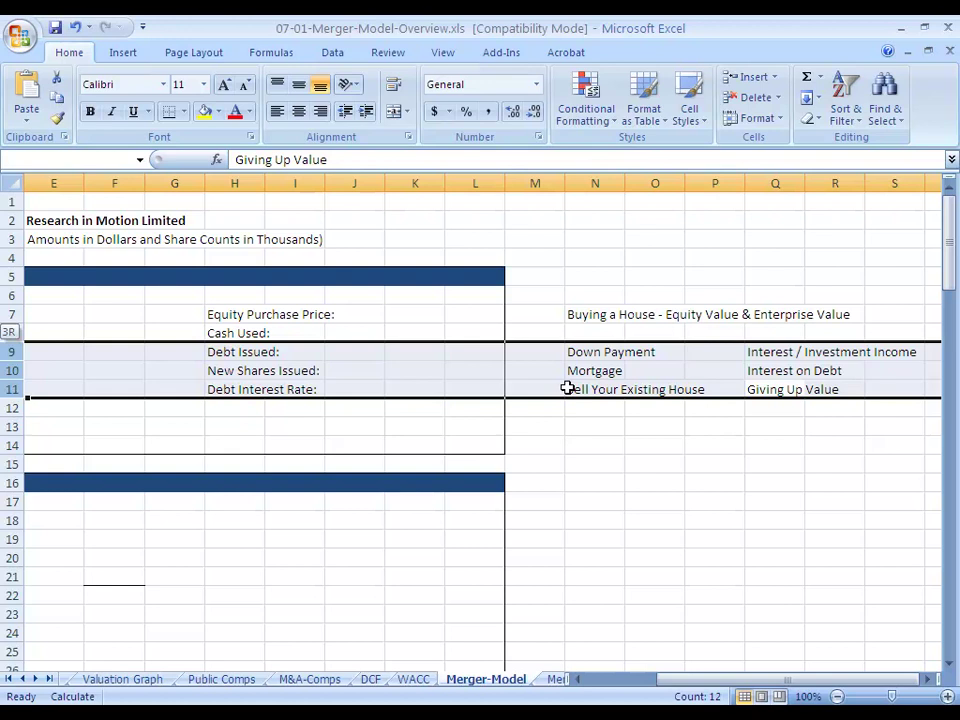
Highlight rows 8 to 10 to point out % Cash, % Debt and % Stock in the Transaction Assumptions box
key(Left)
key(Left)
key(Left)
key(Left)
key(Left)
key(Left)
key(Left)
key(Left)
key(Left)
key(Left)
key(Left)
key(Left)
key(Left)
key(Left)
key(Left)
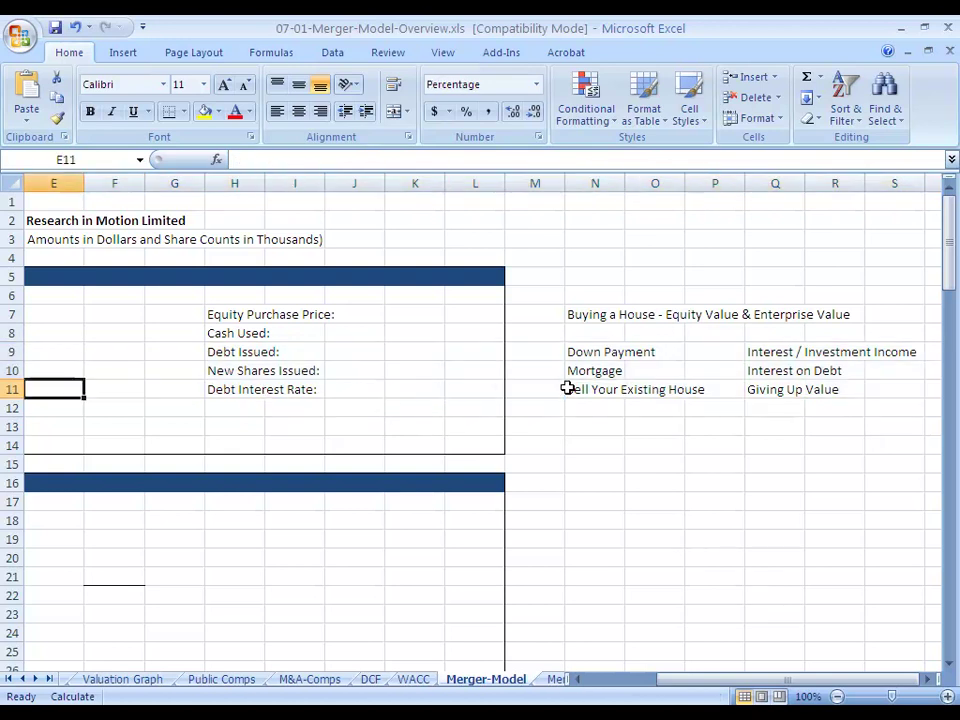
key(Right)
key(Up)
key(Up)
key(Up)
key(shift+space)
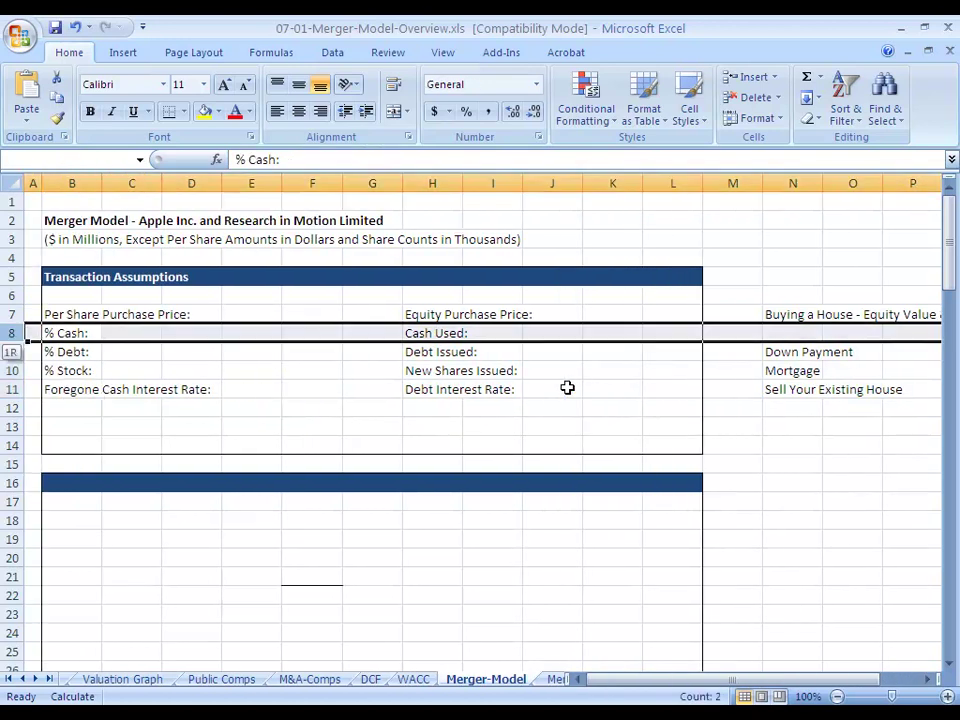
key(shift+Down)
key(shift+Down)
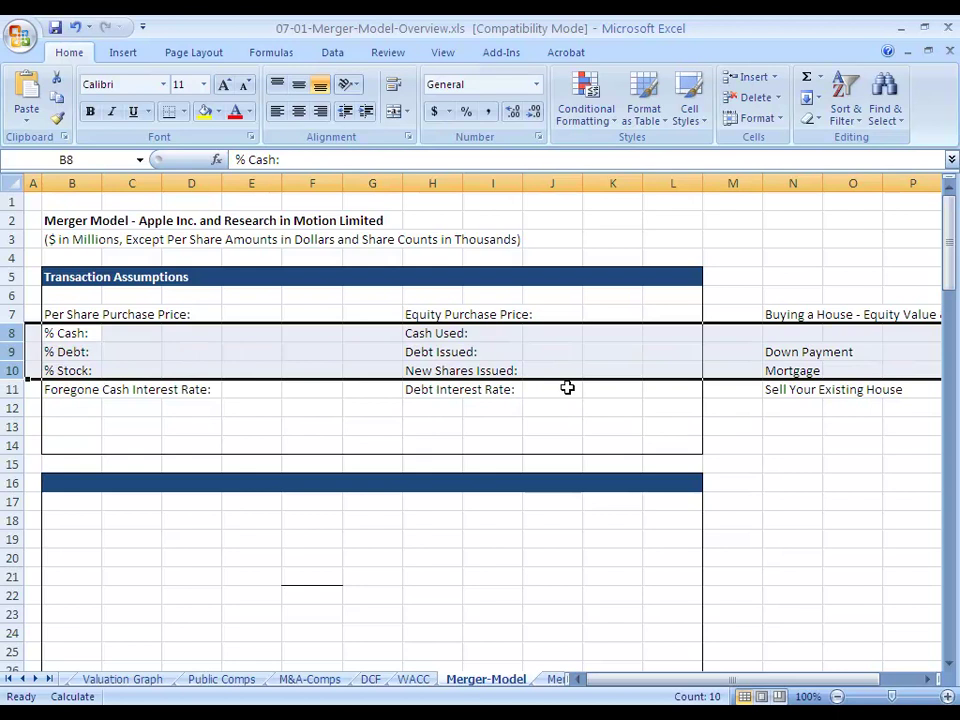
Return to the Down Payment entry and highlight rows 9 to 11 to compare the house payment methods with the deal financing
key(Right)
key(Right)
key(Right)
key(Right)
key(Right)
key(Right)
key(Right)
key(Right)
key(Right)
key(Right)
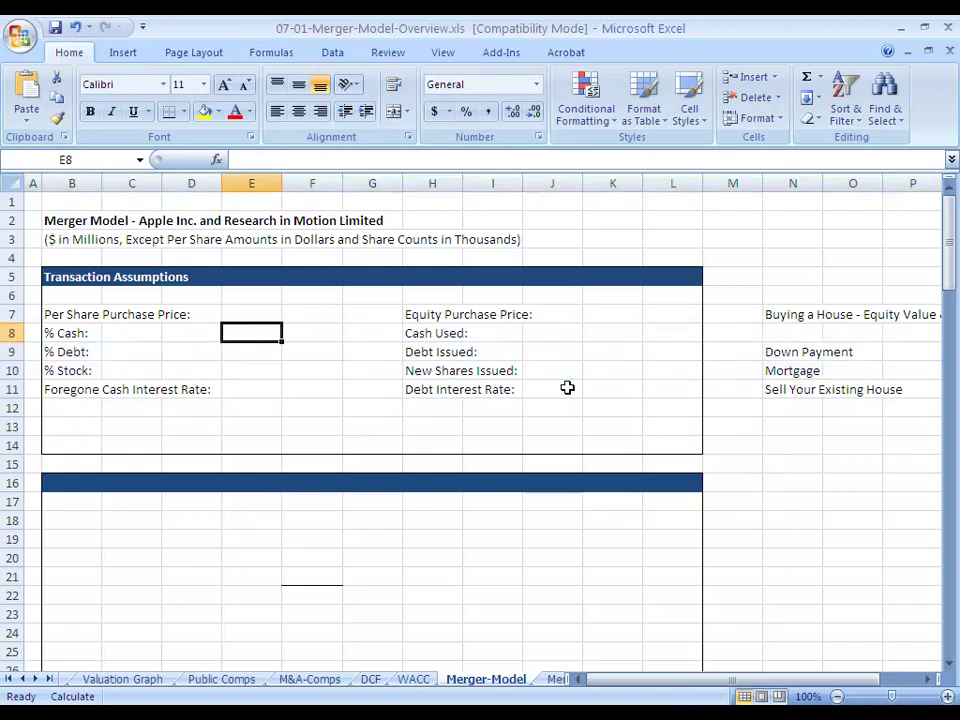
key(Down)
key(Right)
key(Right)
key(shift+space)
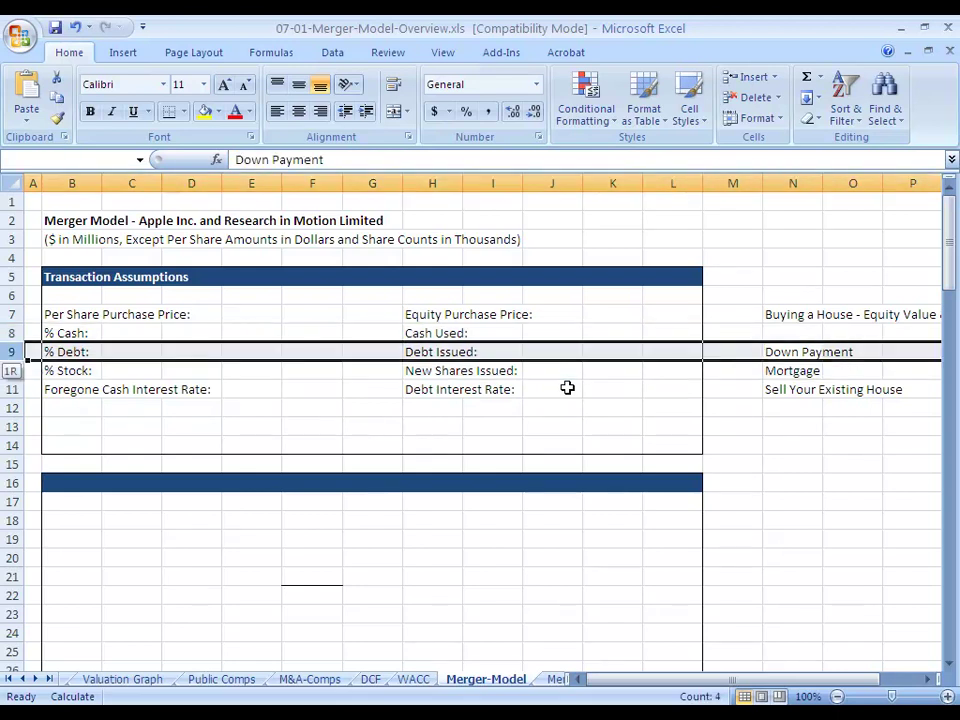
key(shift+Down)
key(shift+Down)
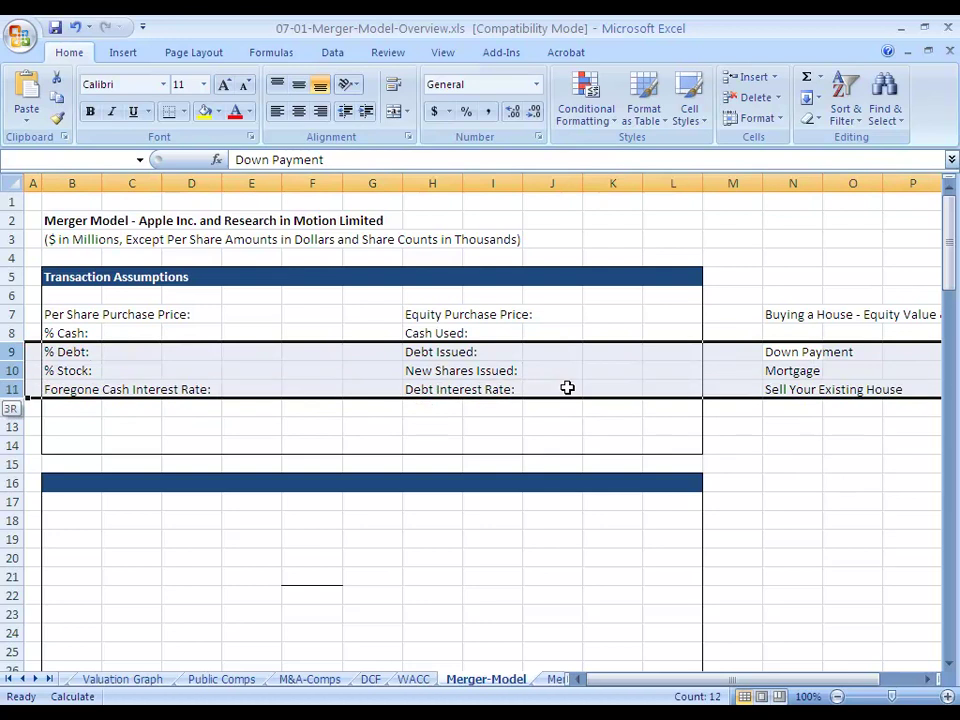
Enter "% Cash:" in U9 as the acquisition equivalent of the Down Payment
key(Right)
key(Right)
key(Right)
key(Right)
key(Right)
key(Right)
key(Right)
key(Right)
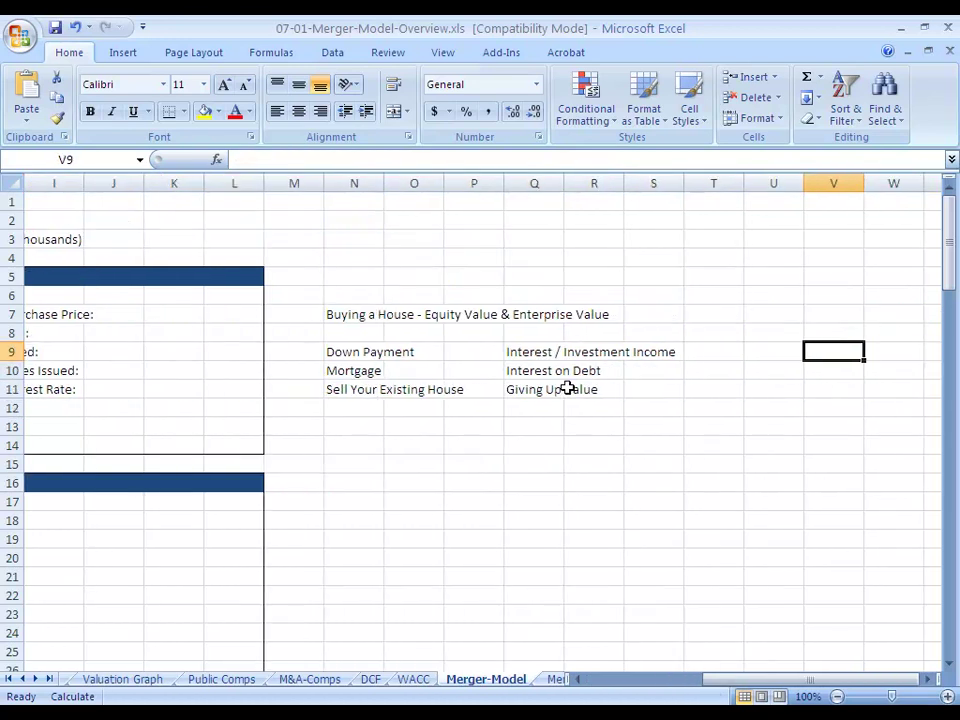
key(Left)
text(% Cash)
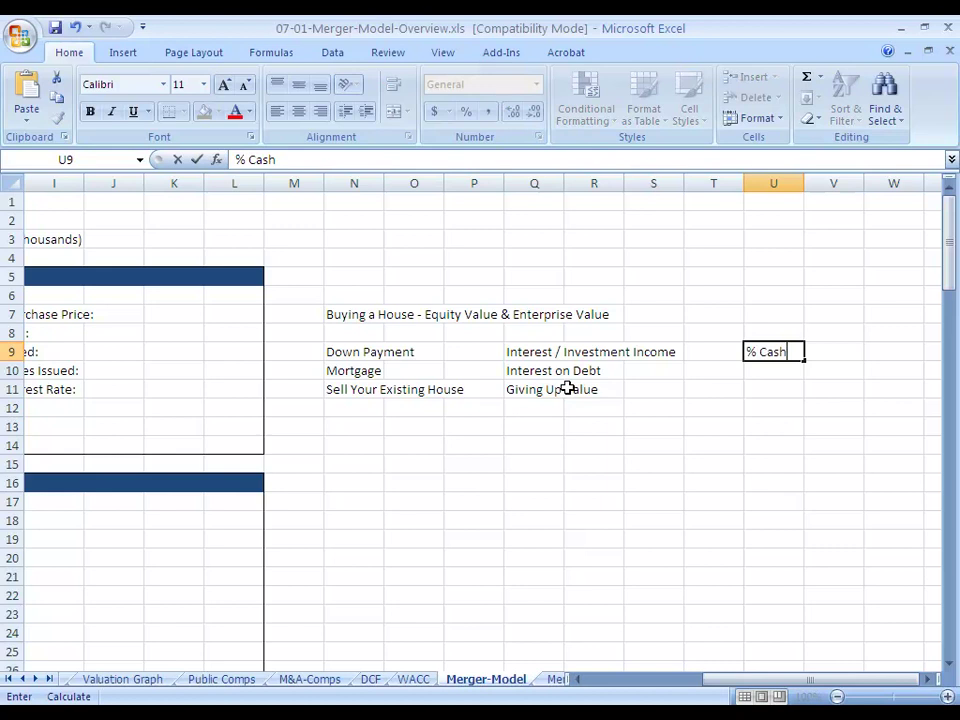
text(:)
key(ctrl+Return)
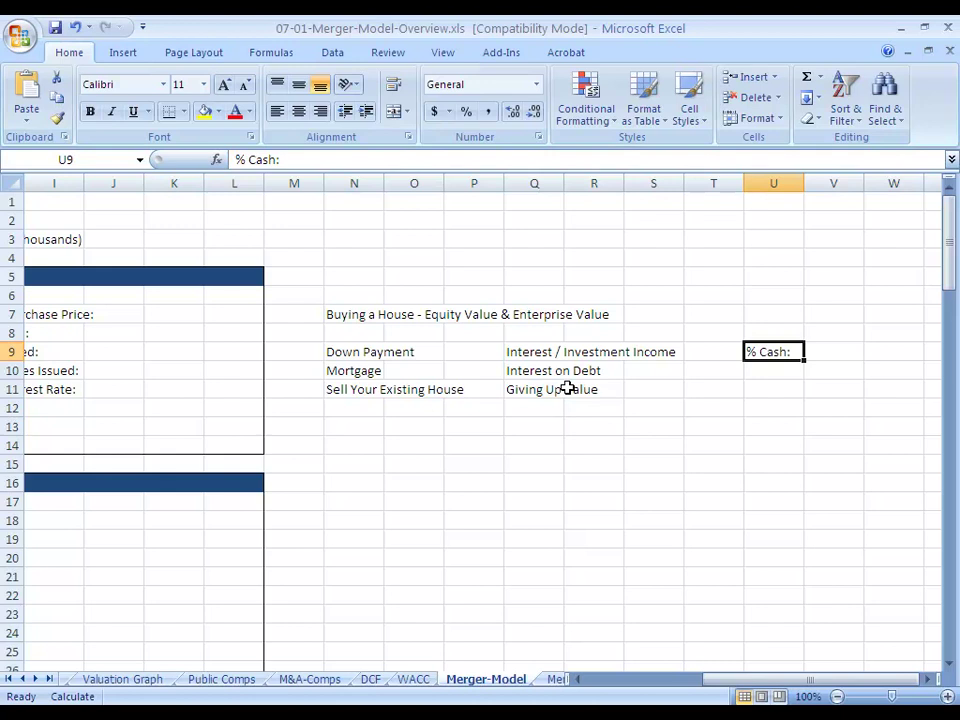
Enter "% Debt:" in U10 as the acquisition equivalent of the Mortgage
key(Down)
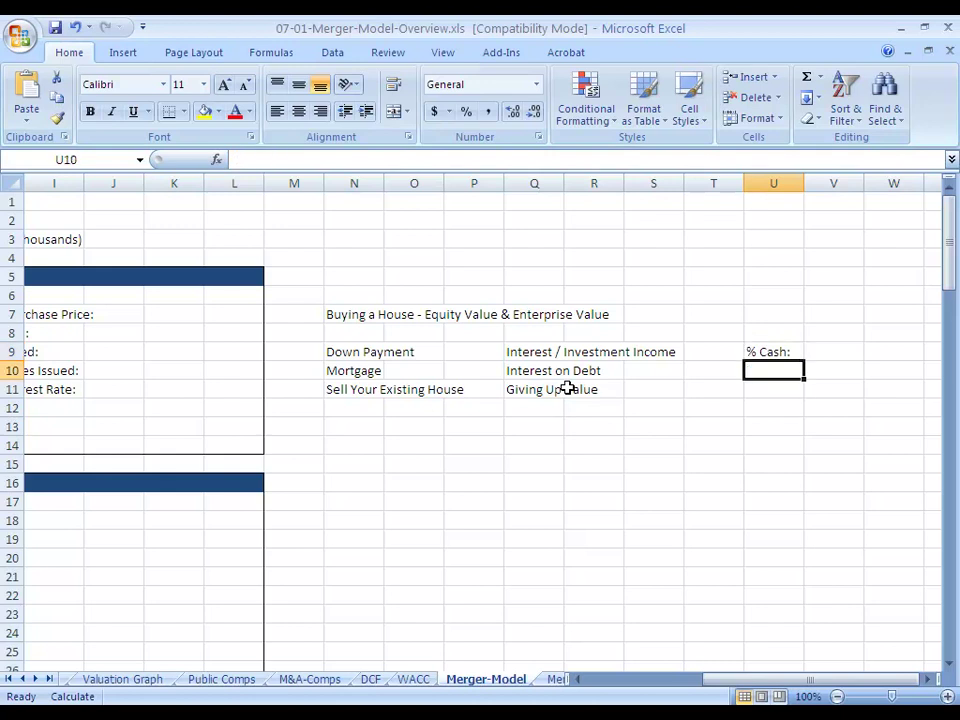
text(% Debt:)
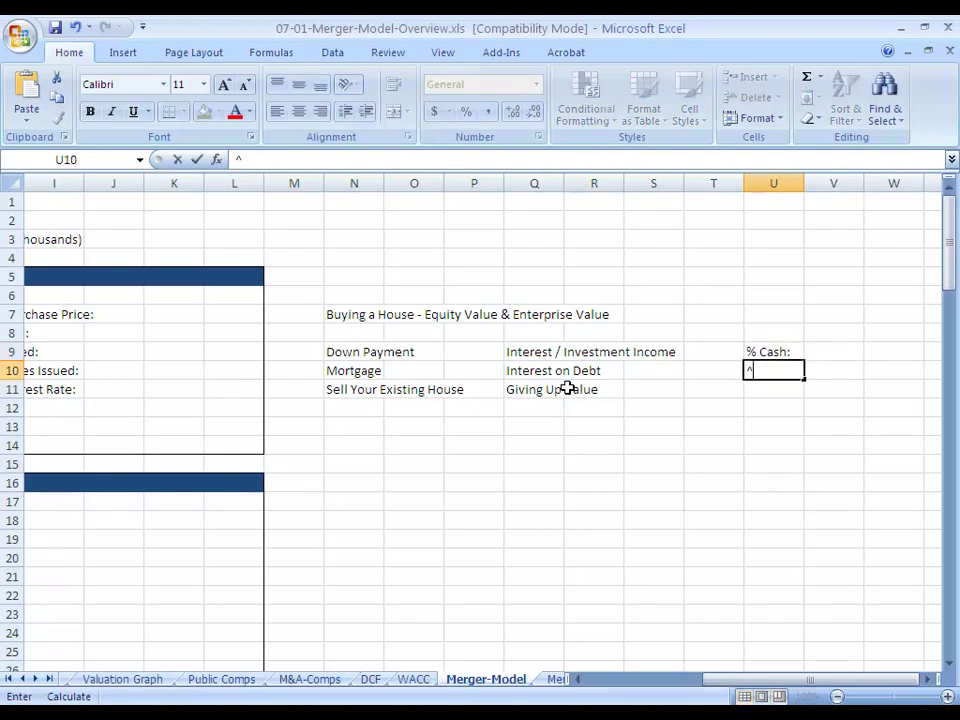
key(ctrl+Return)
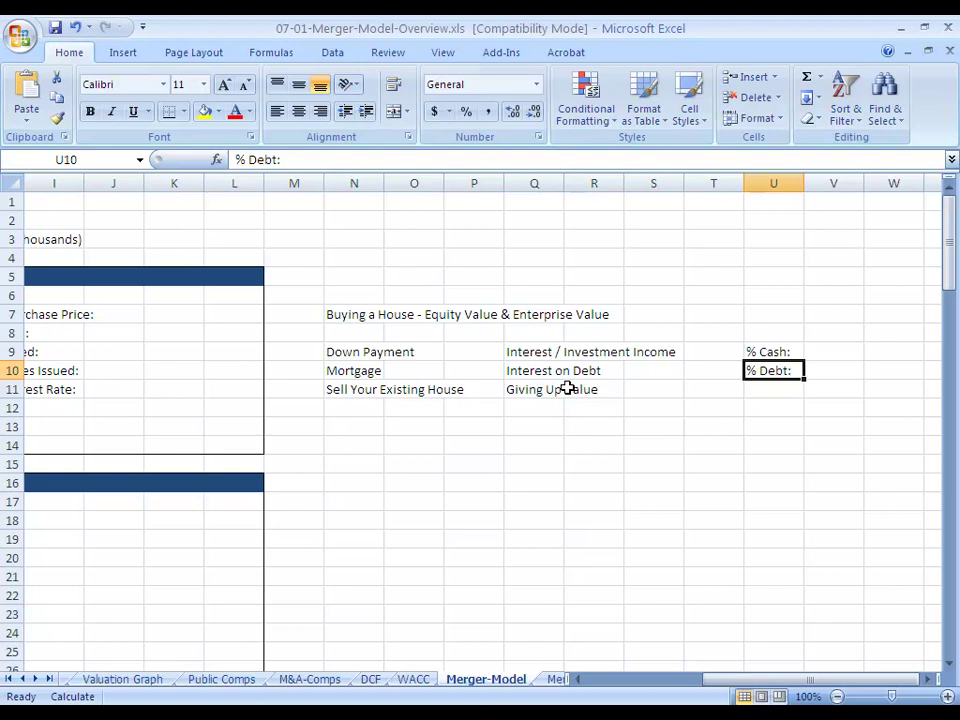
Extend the Mortgage's cost note in Q10 to read "Interest on Debt / Repay Principal"
key(Left)
key(Left)
key(Left)
key(Left)
key(F2)
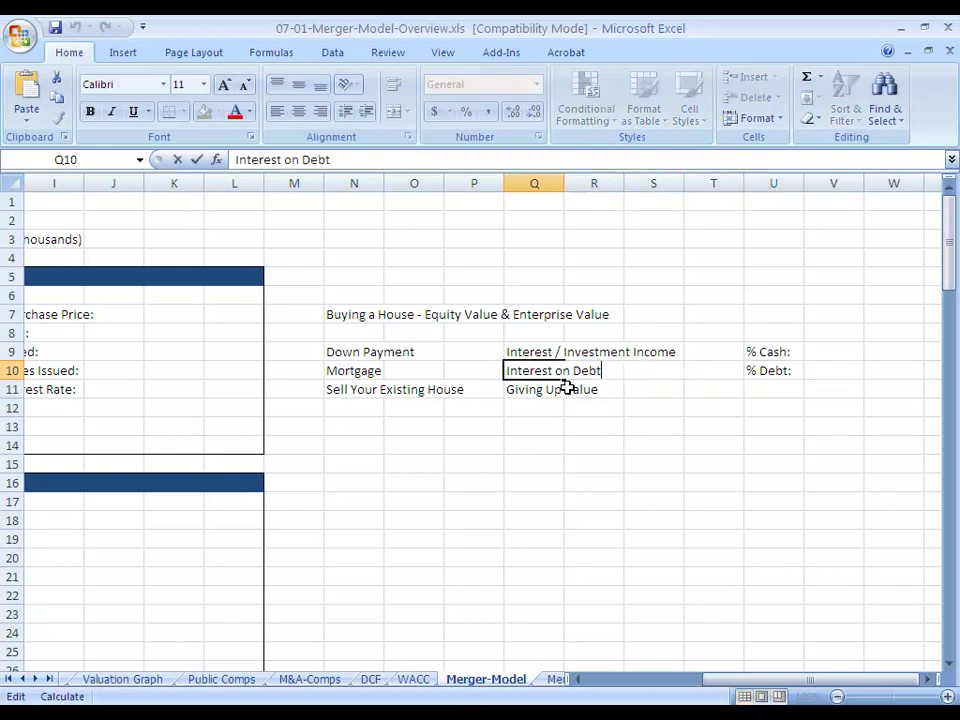
text(/ Repay Principal)
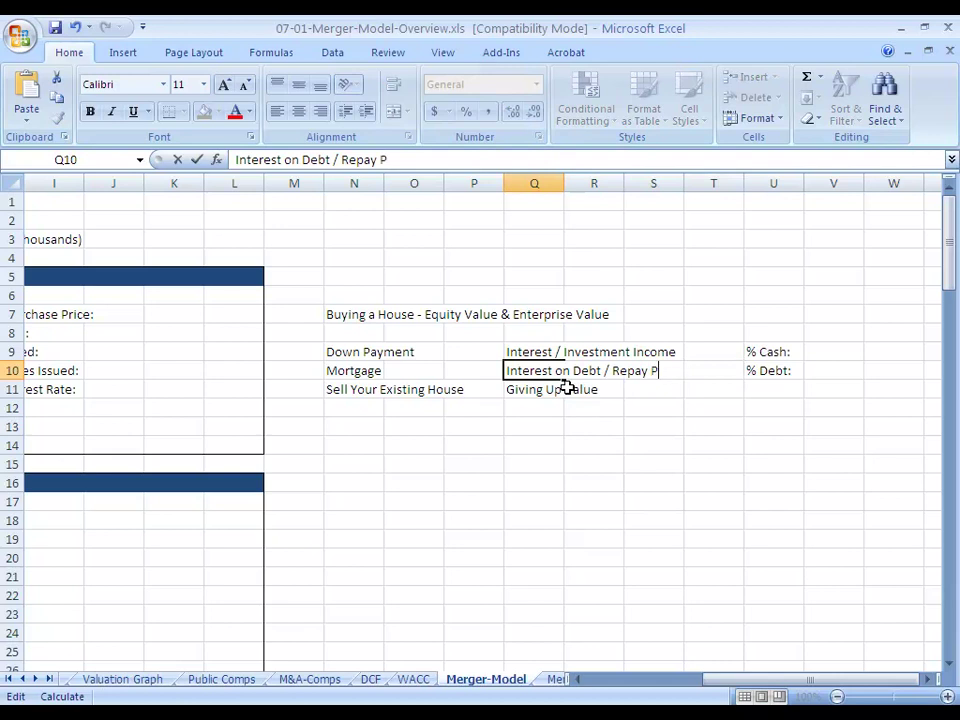
key(ctrl+Return)
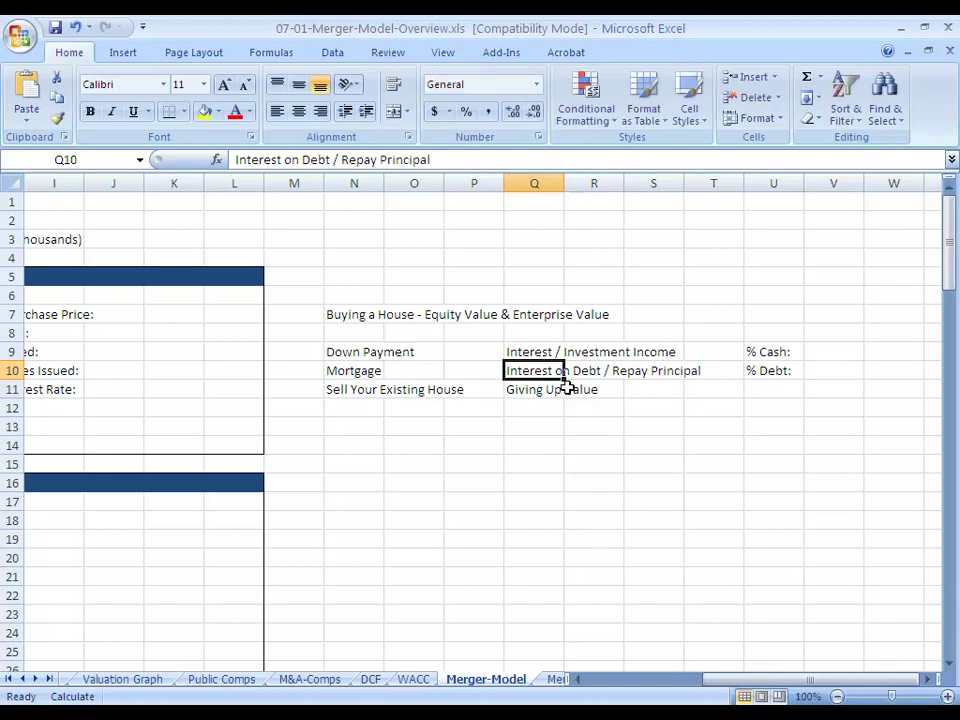
Point out the % Debt: entry in U10 and the Sell Your Existing House entry in N11
key(Right)
key(Right)
key(Right)
key(Right)
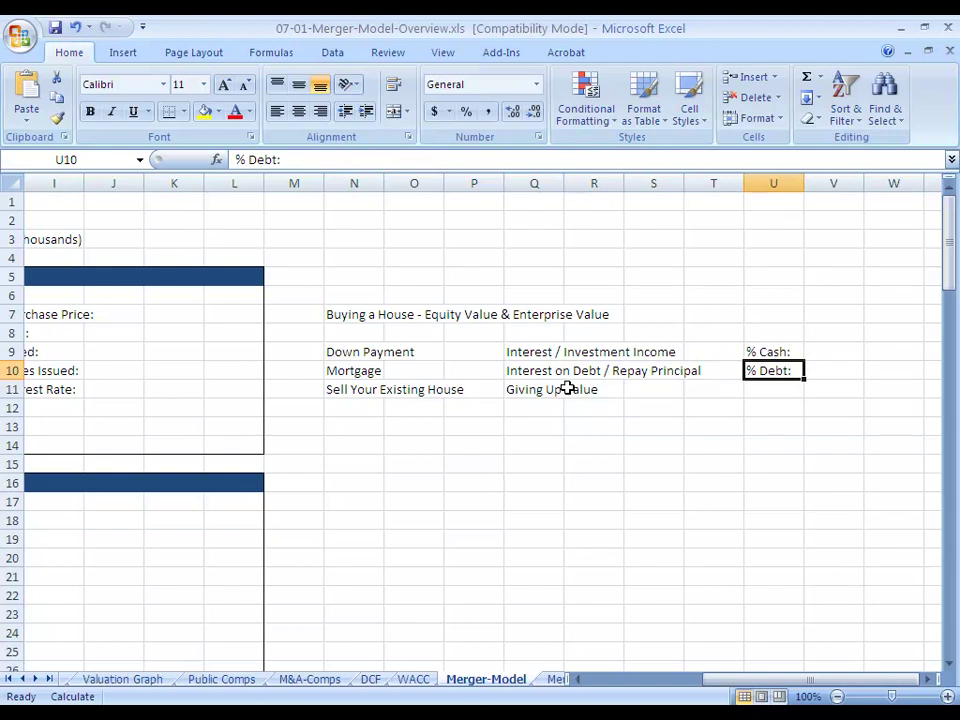
key(Down)
key(Left)
key(Left)
key(Left)
key(Left)
key(Left)
key(Left)
key(Left)
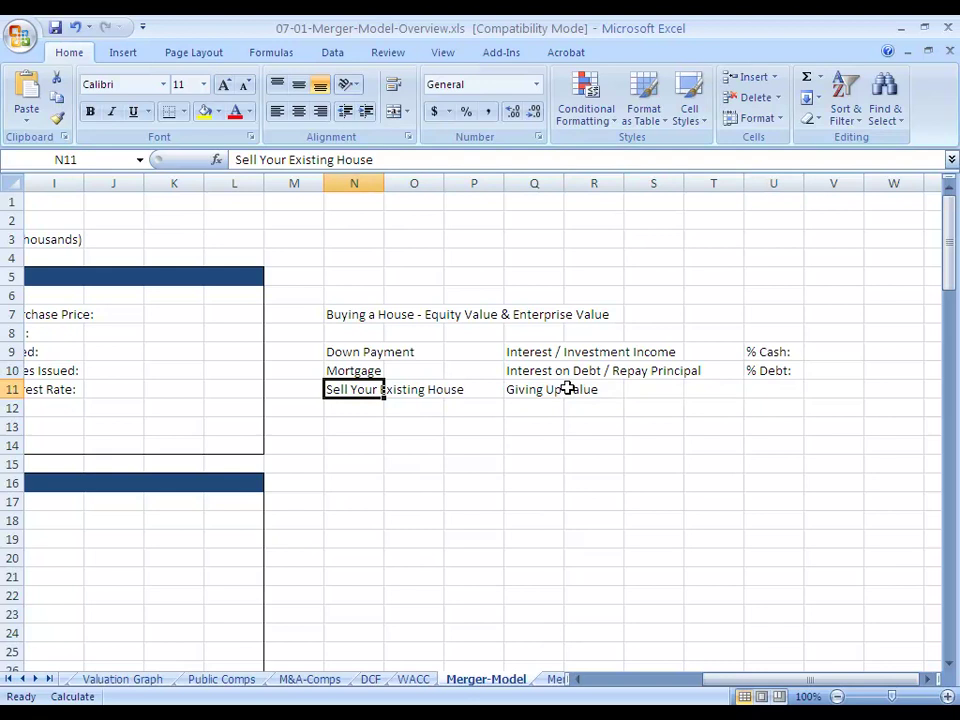
Enter "Issuing Stock" in U11 as the acquisition equivalent of selling the existing house
key(Right)
key(Right)
key(Right)
key(Right)
key(Right)
key(Right)
key(Right)
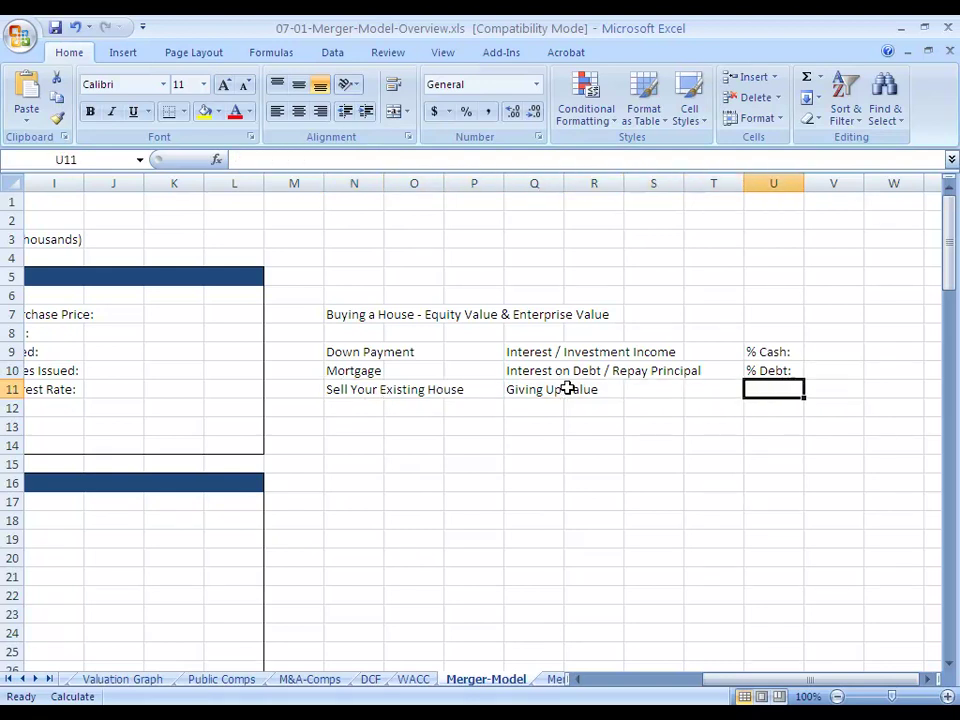
text(Issuing Stock)
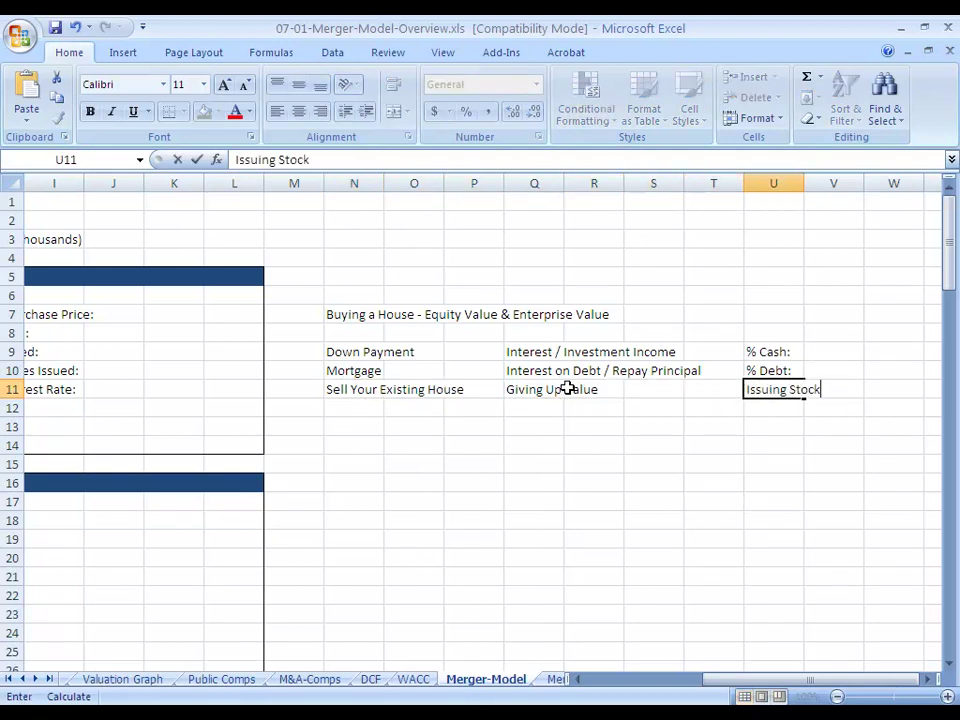
key(ctrl+Return)
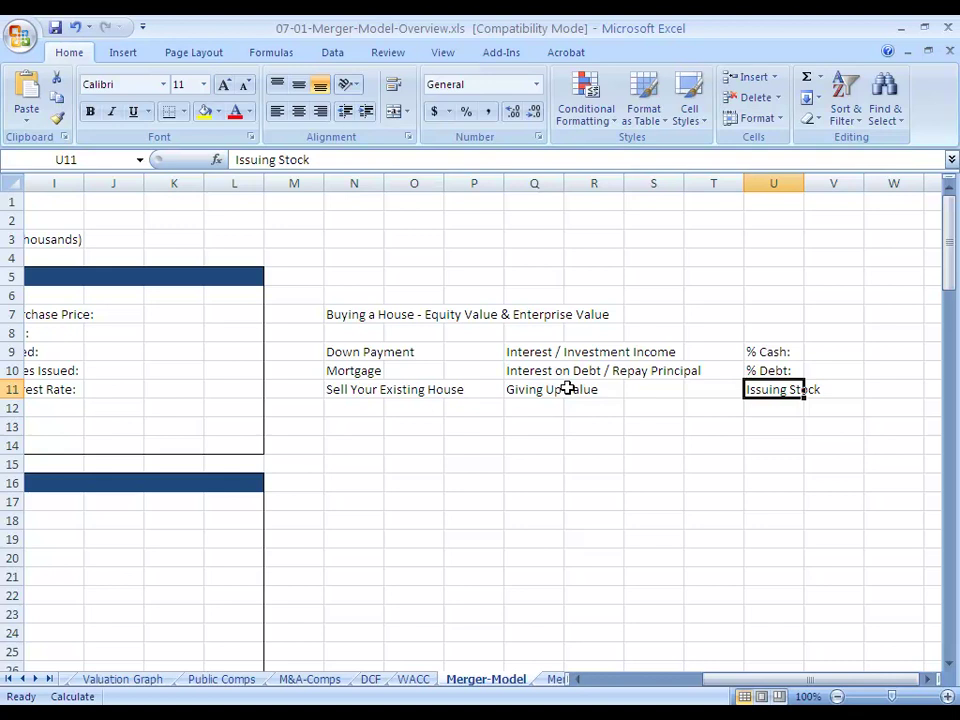
Check the Transaction Assumptions labels in row 11 against the house-buying analogy and its acquisition equivalents
key(Left)
key(Left)
key(Left)
key(Left)
key(Left)
key(Left)
key(Left)
key(Left)
key(Left)
key(Left)
key(Left)
key(Left)
key(Left)
key(Left)
key(Left)
key(Left)
key(Left)
key(Left)
key(Left)
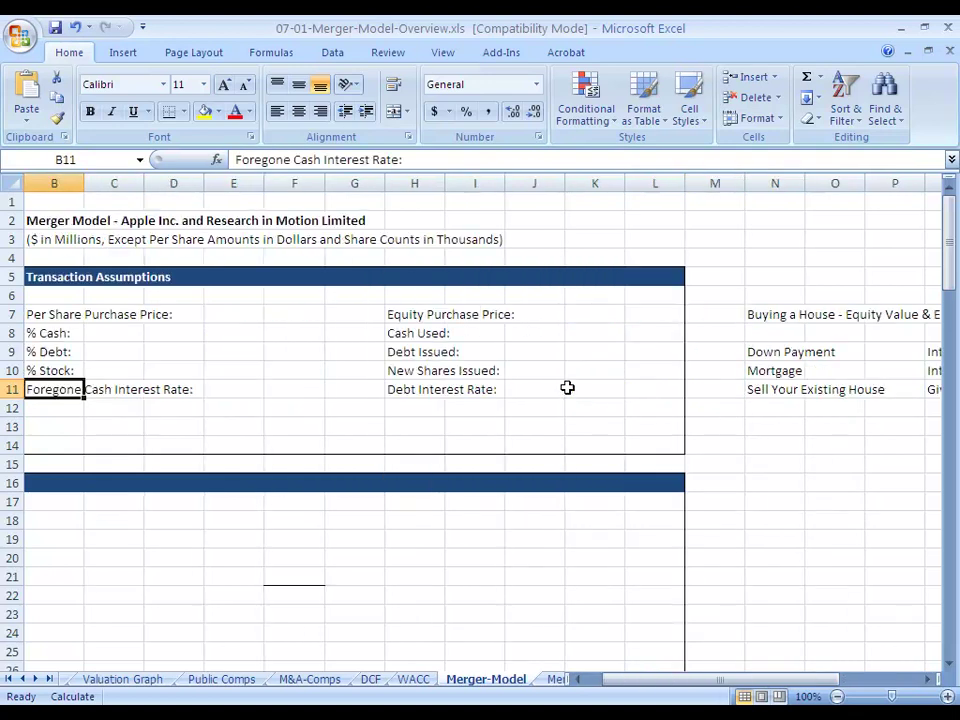
key(Right)
key(Right)
key(Right)
key(Right)
key(Right)
key(Right)
key(Right)
key(Right)
key(Right)
key(Right)
key(Right)
key(Right)
key(Right)
key(Right)
key(Right)
key(Right)
key(Right)
key(Right)
key(Right)
key(Right)
key(Right)
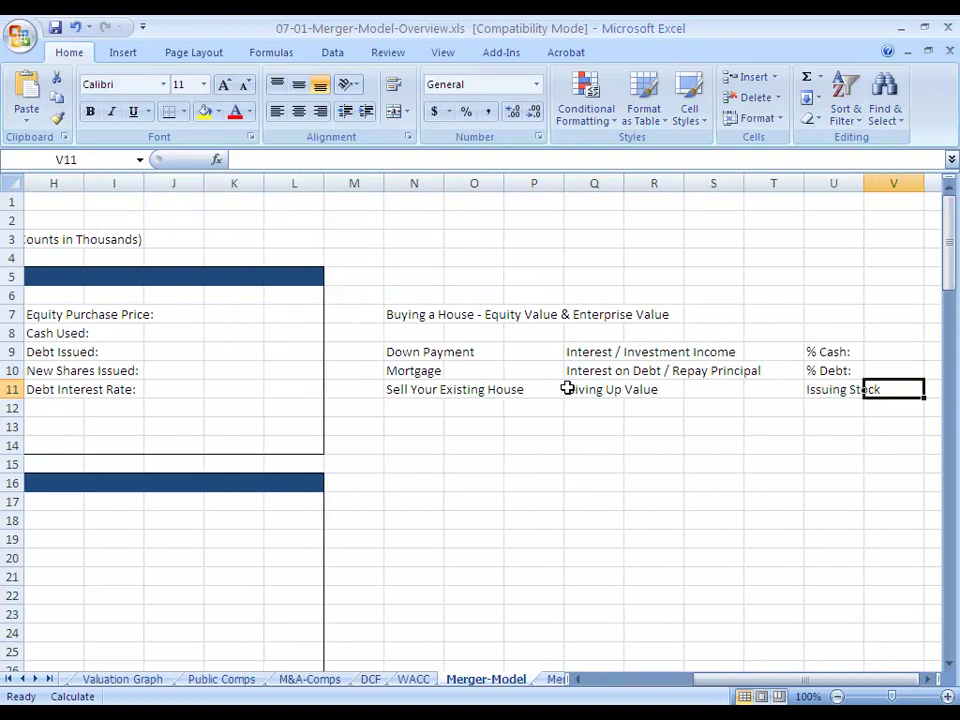
Highlight rows 9 to 11 to compare the three house payment methods with cash, debt and stock
key(Left)
key(Left)
key(Left)
key(Left)
key(Up)
key(Up)
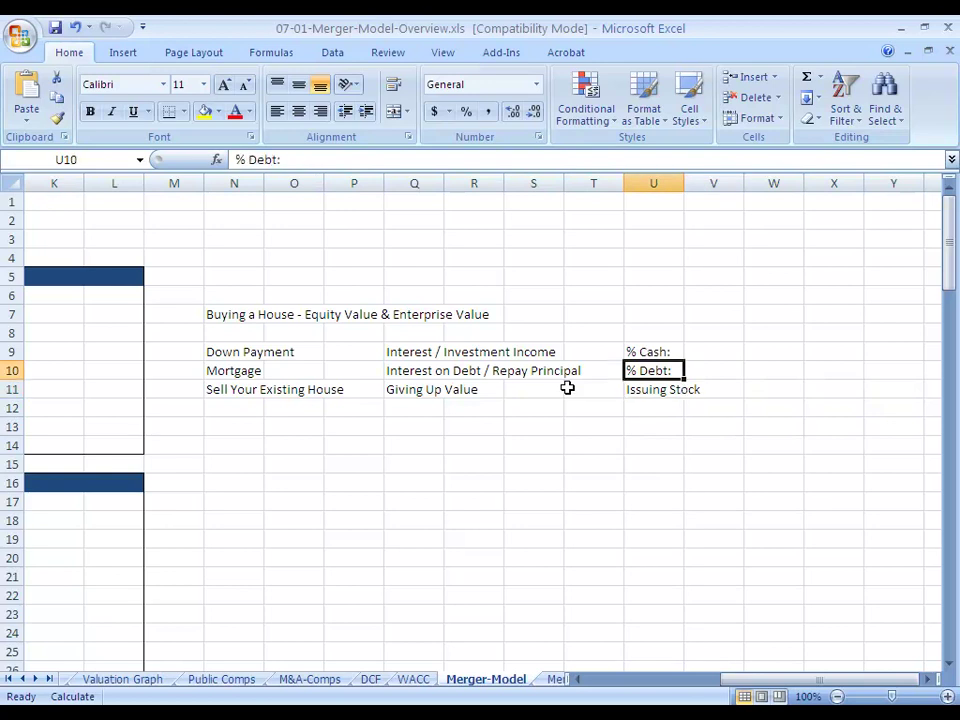
key(shift+space)
key(shift+Down)
key(shift+Down)
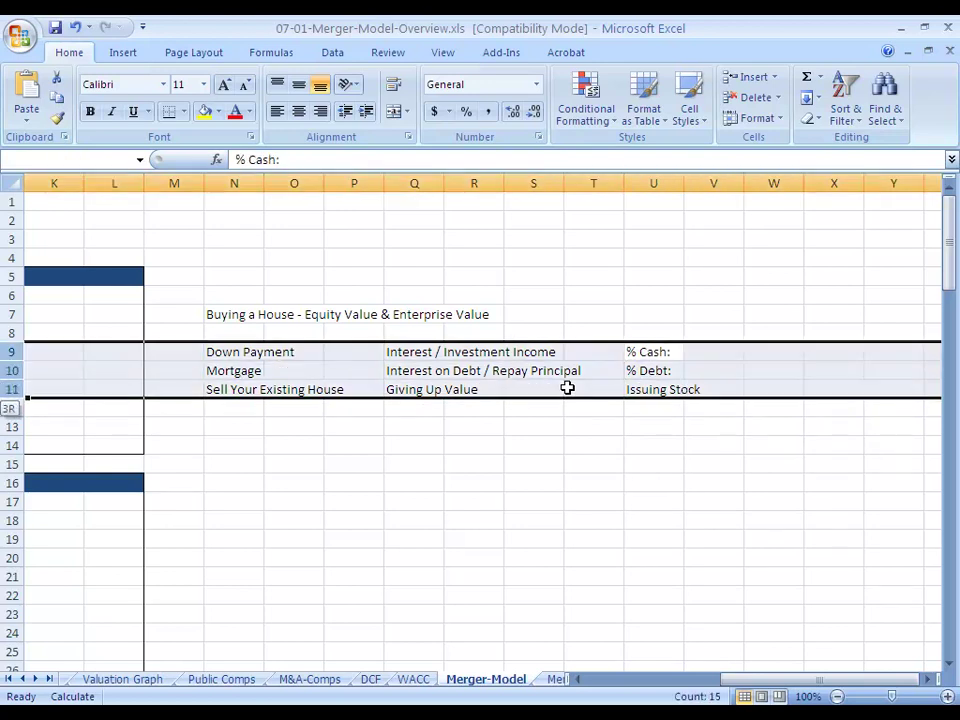
Enter the note "Buyer and Seller" in U13 below the acquisition equivalents
key(Down)
key(Down)
key(Down)
key(Down)
text(Bu)
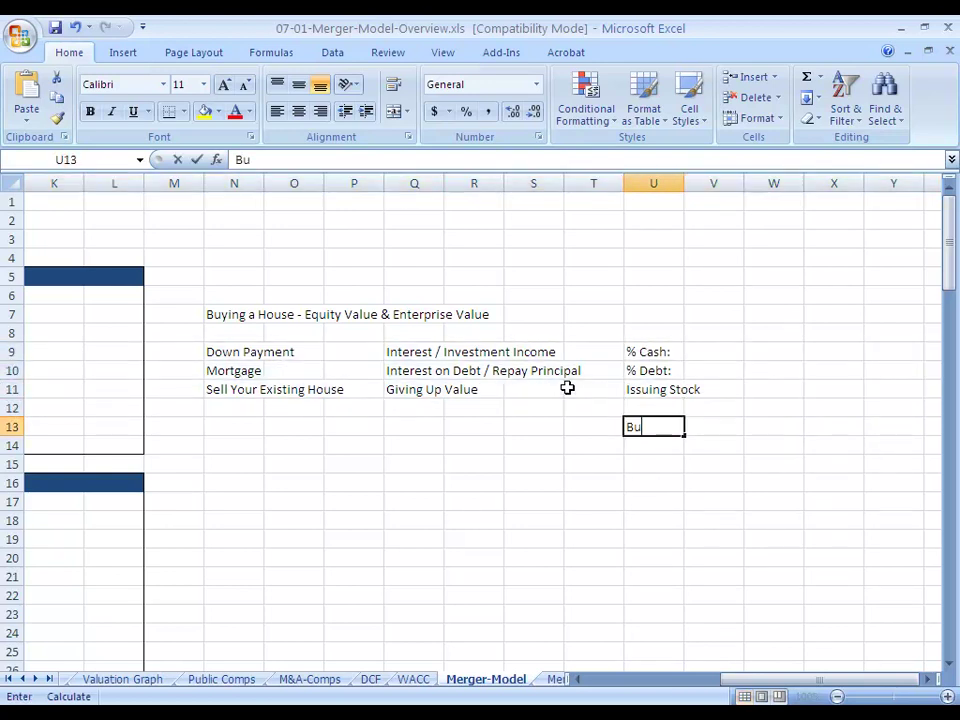
text(yer and Seller)
key(ctrl+Return)
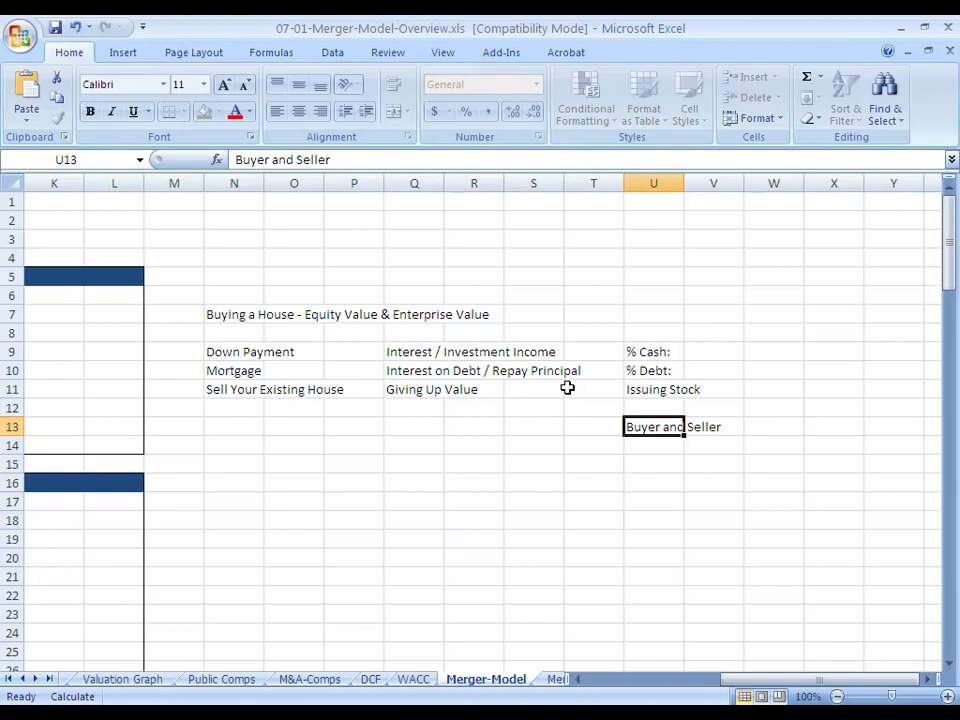
Point out the payment methods in rows 9 to 11 and the Buyer and Seller note in row 13
key(Down)
key(Down)
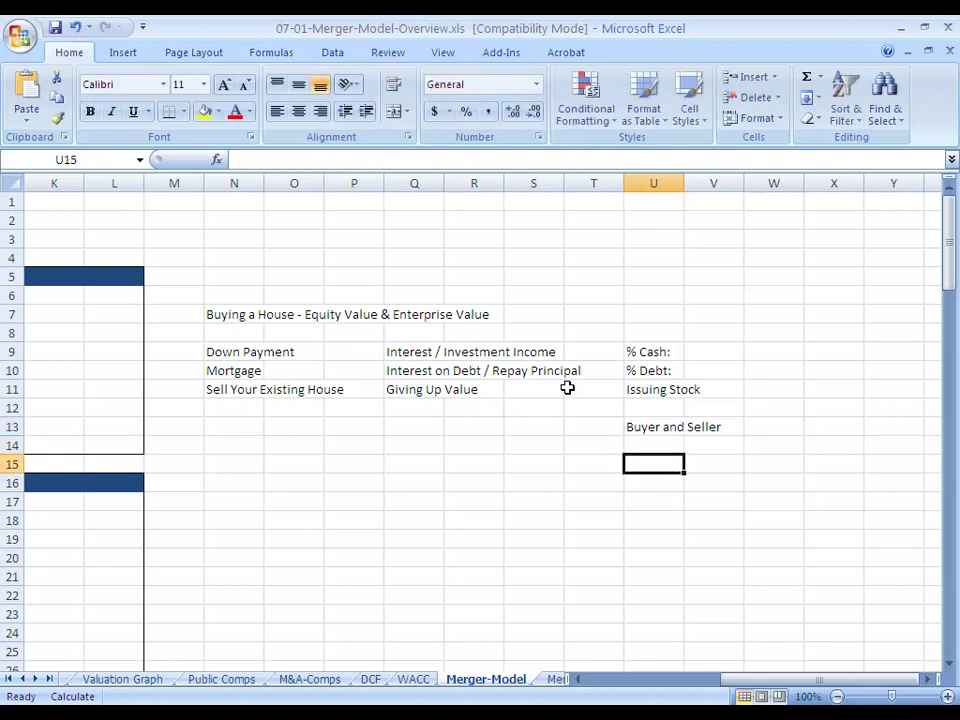
key(Up)
key(Up)
key(Up)
key(Up)
key(Up)
key(Up)
key(shift+space)
key(shift+Down)
key(shift+Down)
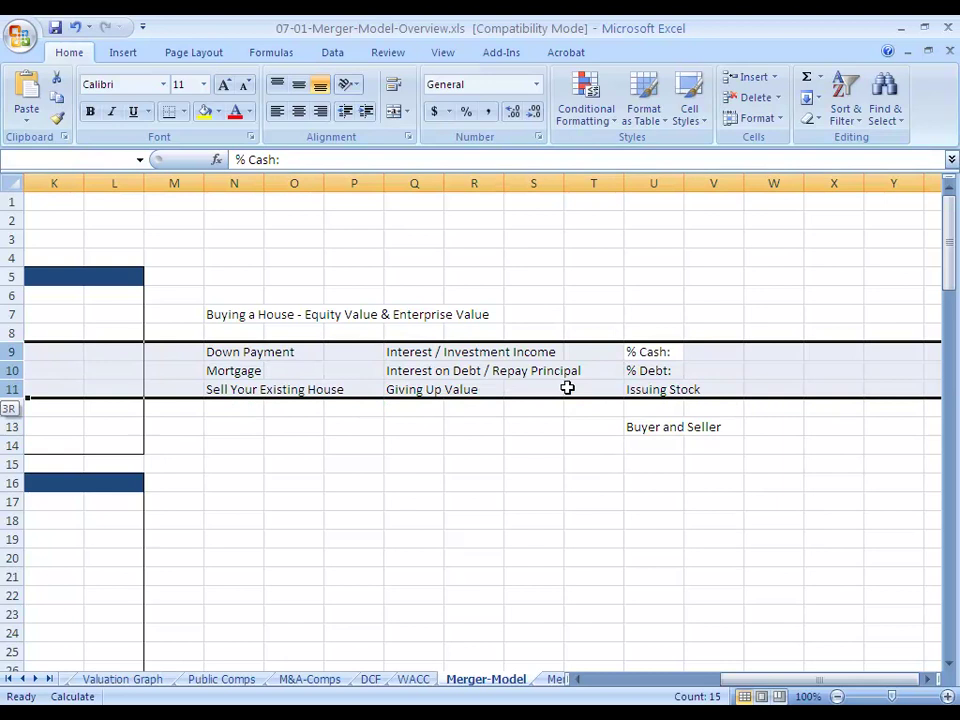
key(Down)
key(Down)
key(Down)
key(Down)
key(shift+space)
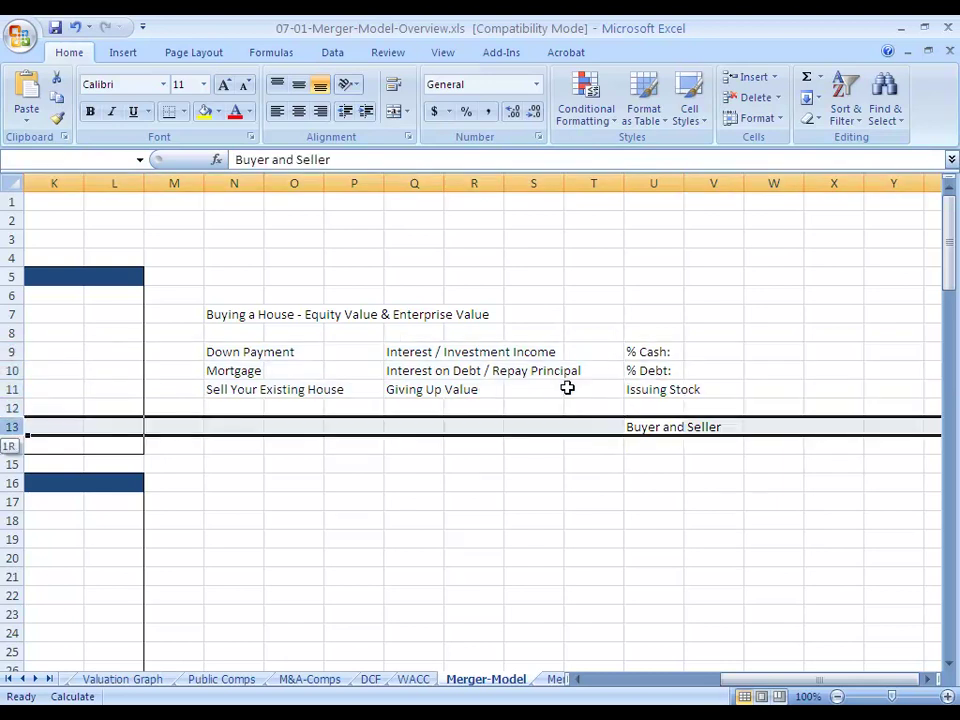
Enter the note "Tradeoff between 3 methods of purchase" in U15
key(Down)
key(Down)
text(Trad)
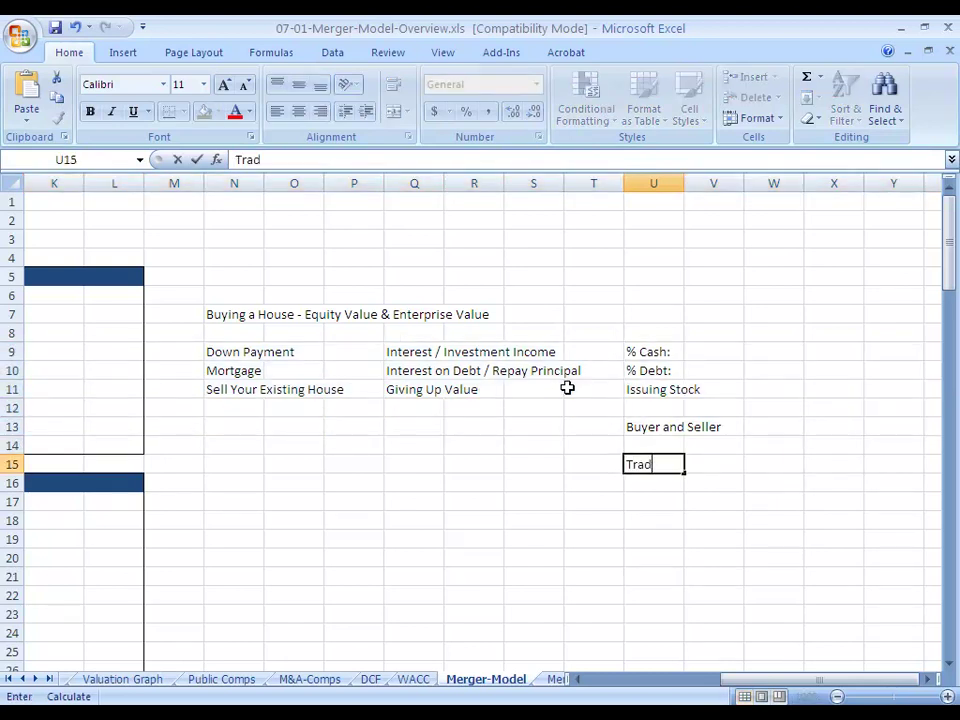
text(eoff between 3)
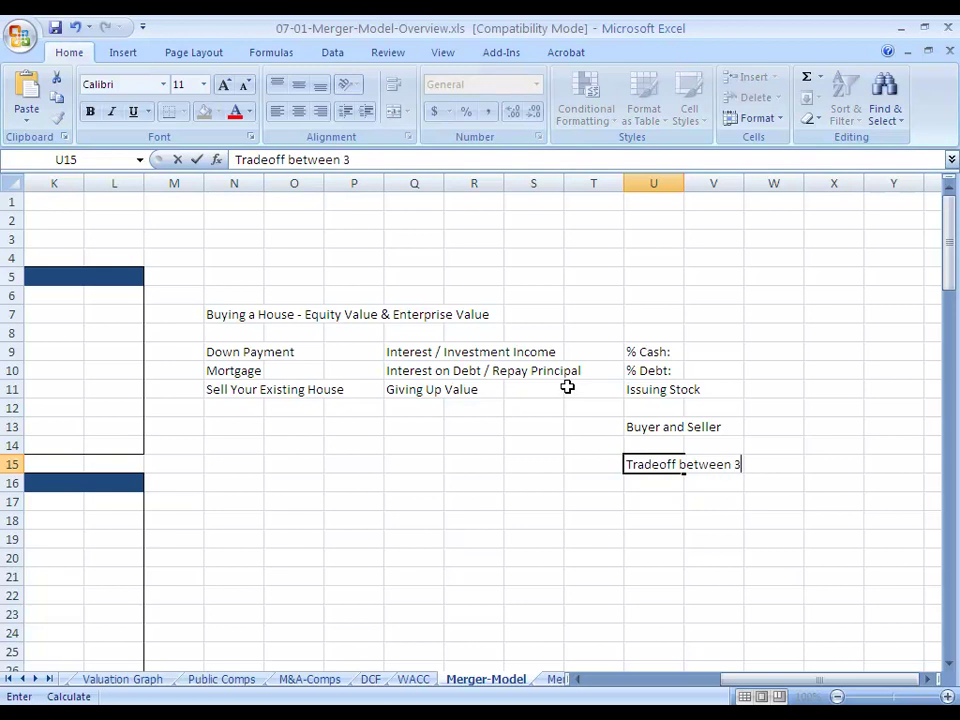
text( methods of purchase)
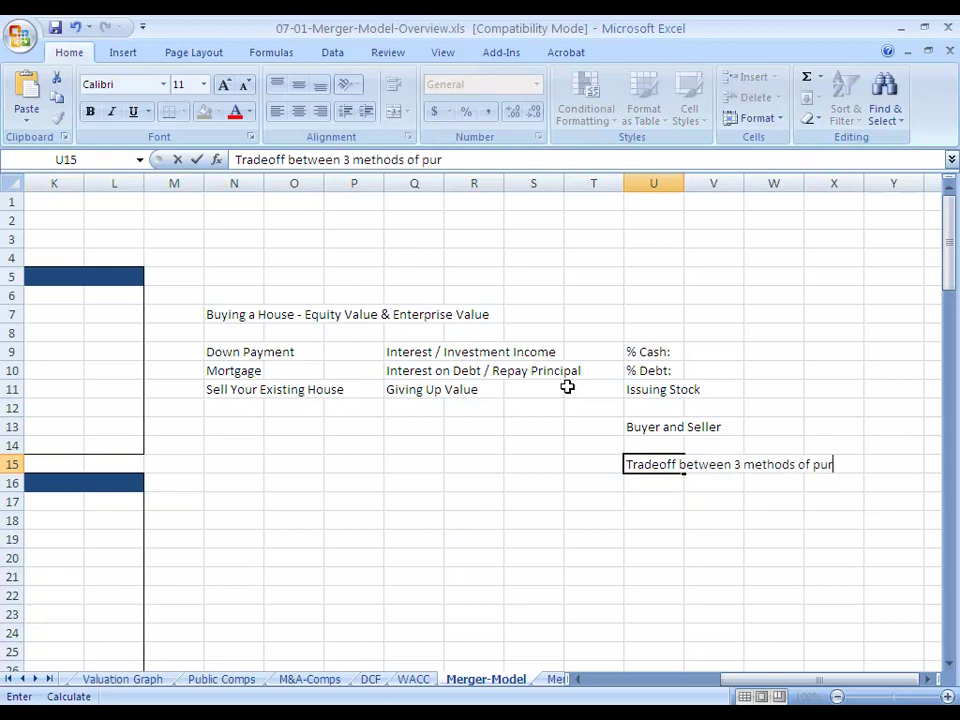
key(ctrl+Return)
Examine the cash, debt and stock rows of the analogy individually and as a group in rows 9 to 11
drag(12, 352, 12, 389)
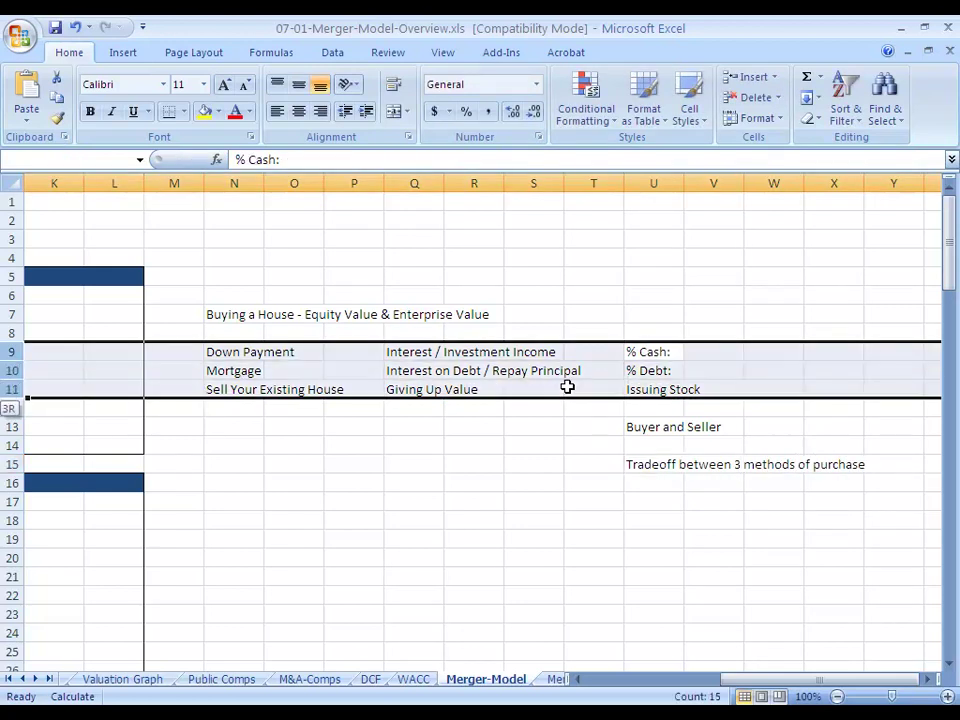
key(shift+Up)
key(Down)
key(shift+space)
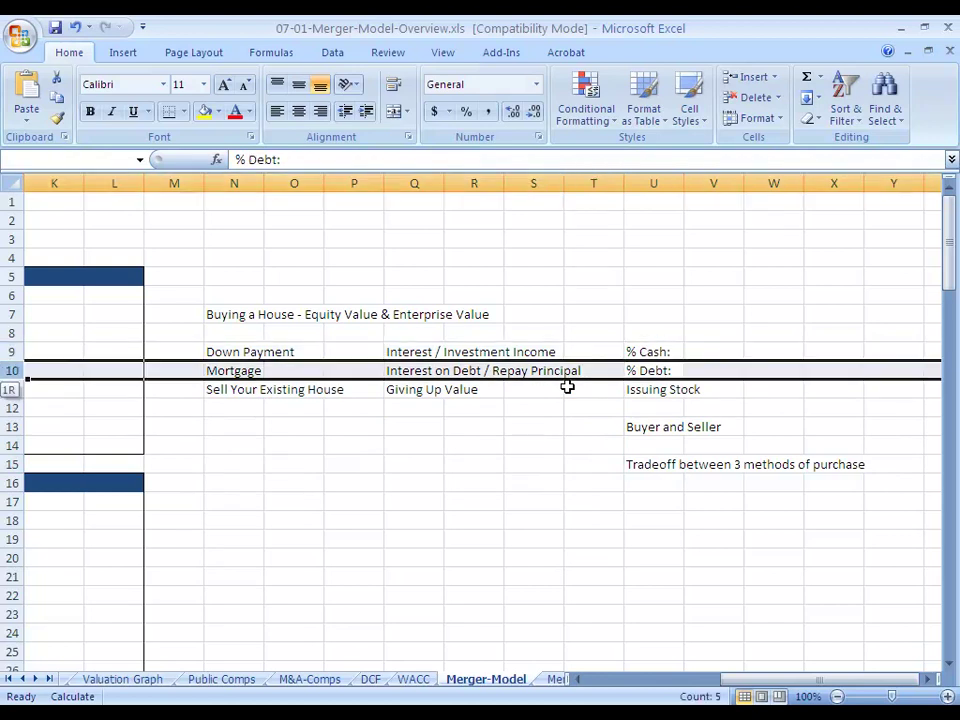
key(Down)
key(shift+space)
key(shift+Up)
key(shift+Up)
key(shift+Up)
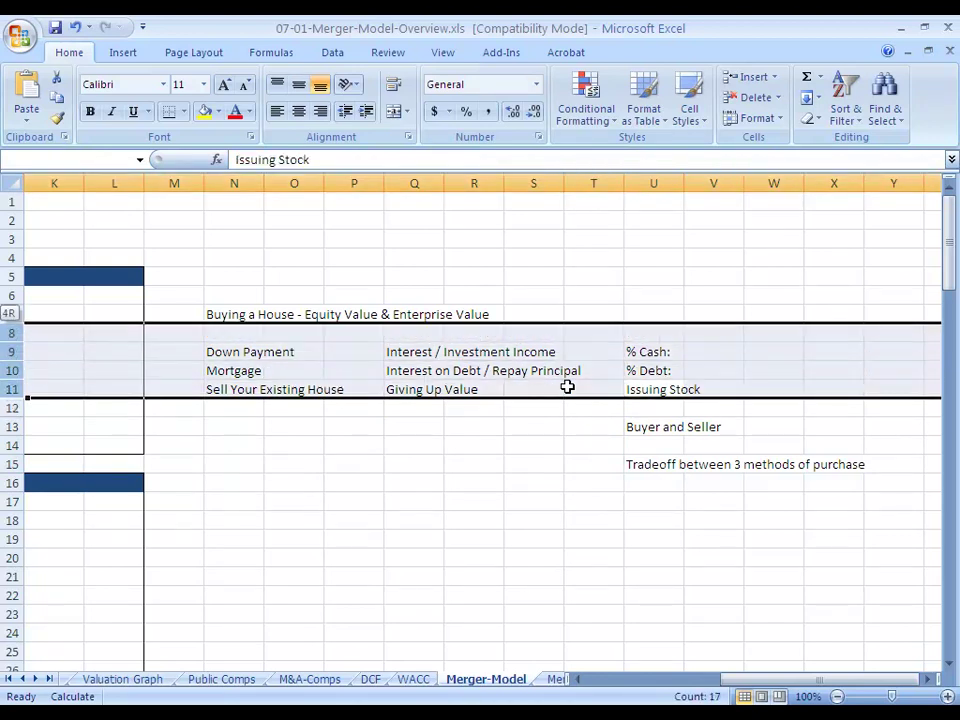
key(shift+Down)
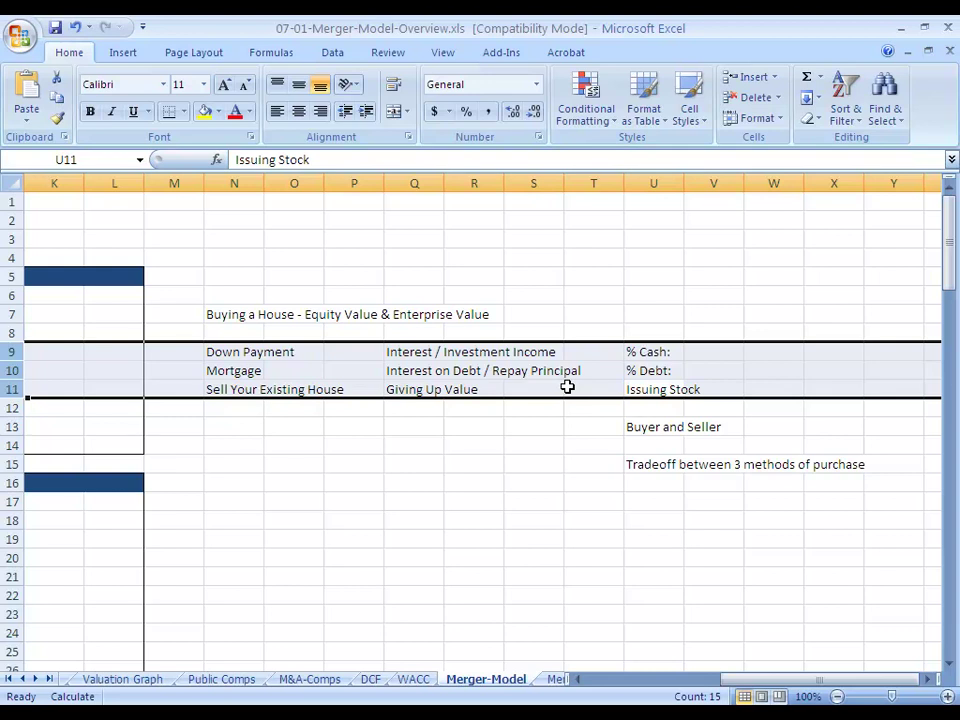
Return to the Transaction Assumptions section and highlight its entries in rows 7 to 11
key(Left)
key(Left)
key(Left)
key(Left)
key(Left)
key(Left)
key(Left)
key(Left)
key(Left)
key(Left)
key(Left)
key(Left)
key(Left)
key(Left)
key(Left)
key(Left)
key(Left)
key(Left)
key(Left)
key(Left)
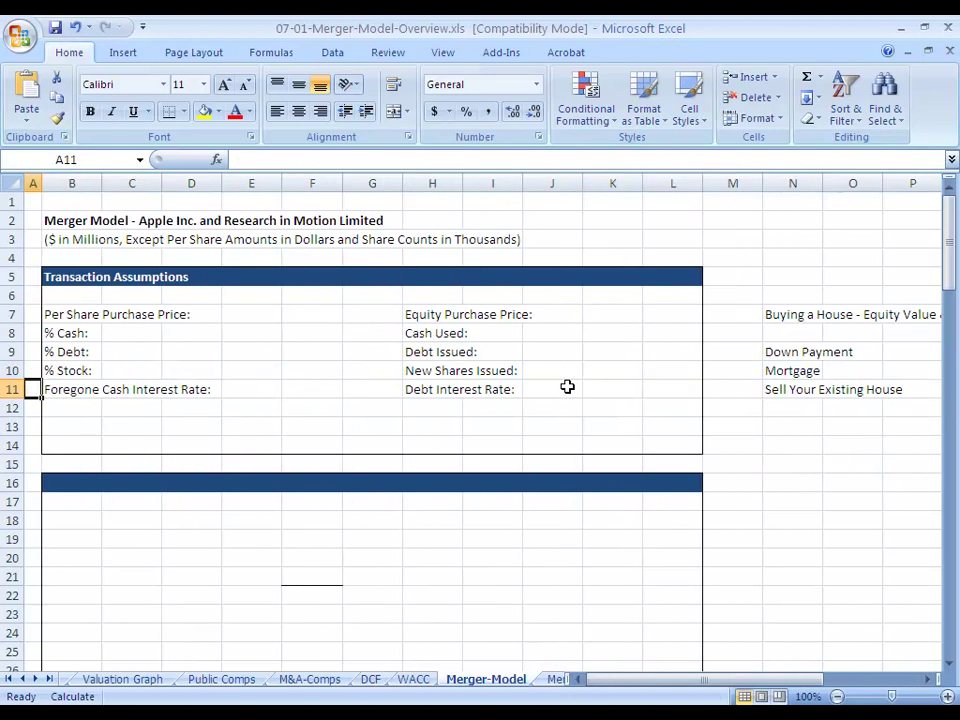
key(Right)
key(Right)
key(Left)
key(Left)
key(Up)
key(Up)
key(Up)
key(Up)
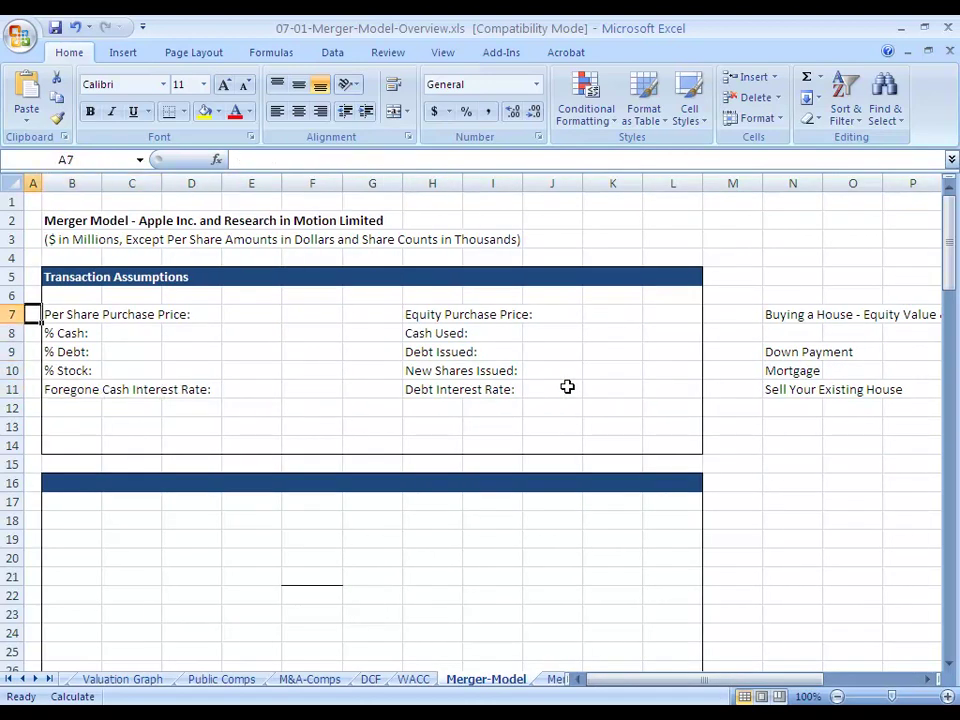
key(shift+space)
key(shift+Down)
key(shift+Down)
key(shift+Down)
key(shift+Down)
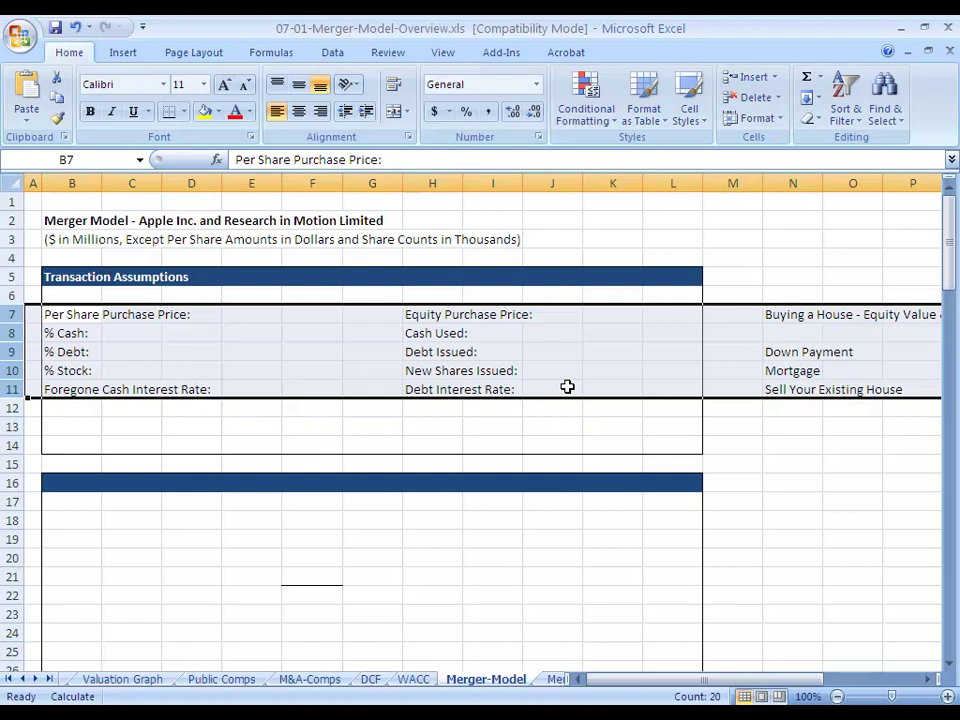
Highlight rows 9 to 11 from the Down Payment entry to relate the analogy to the assumptions
key(Right)
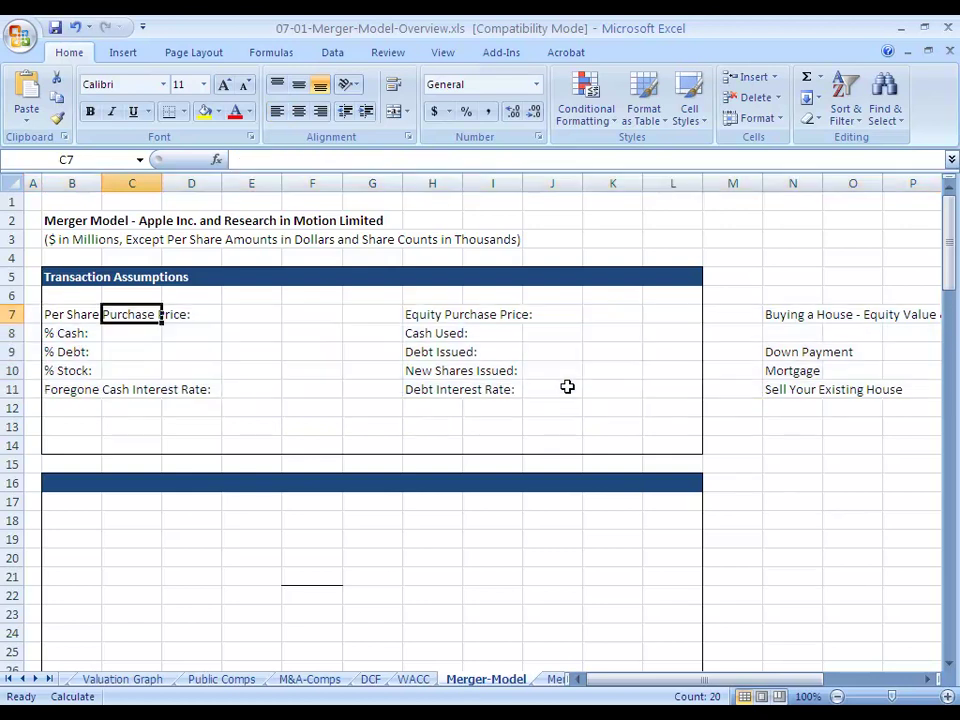
key(Right)
key(ctrl+Right)
key(ctrl+Right)
key(Down)
key(Down)
key(shift+space)
key(shift+Down)
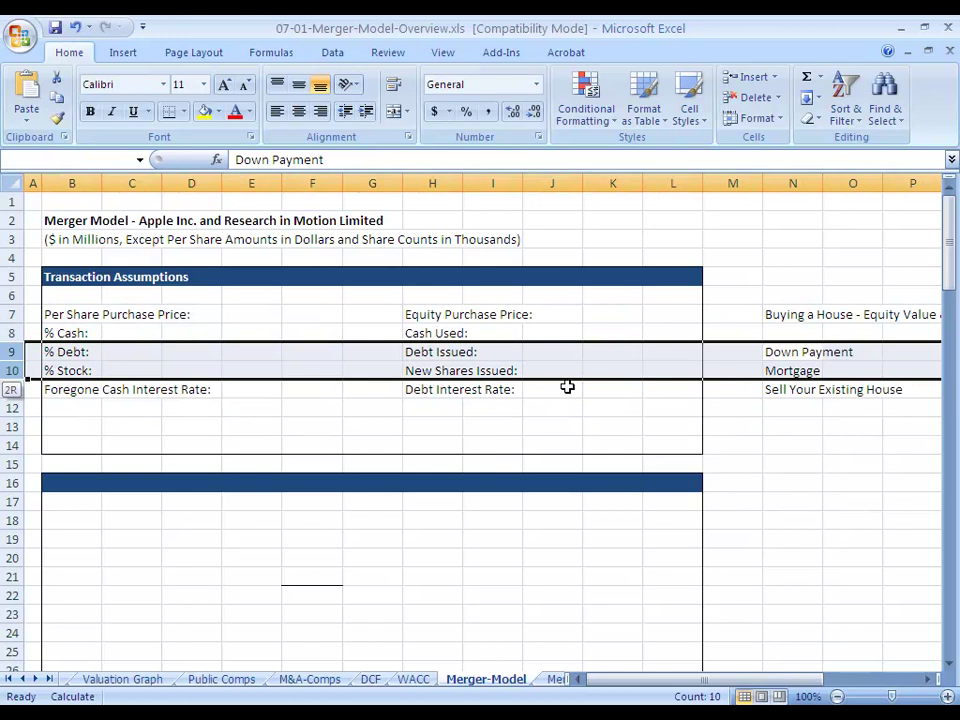
key(shift+Down)
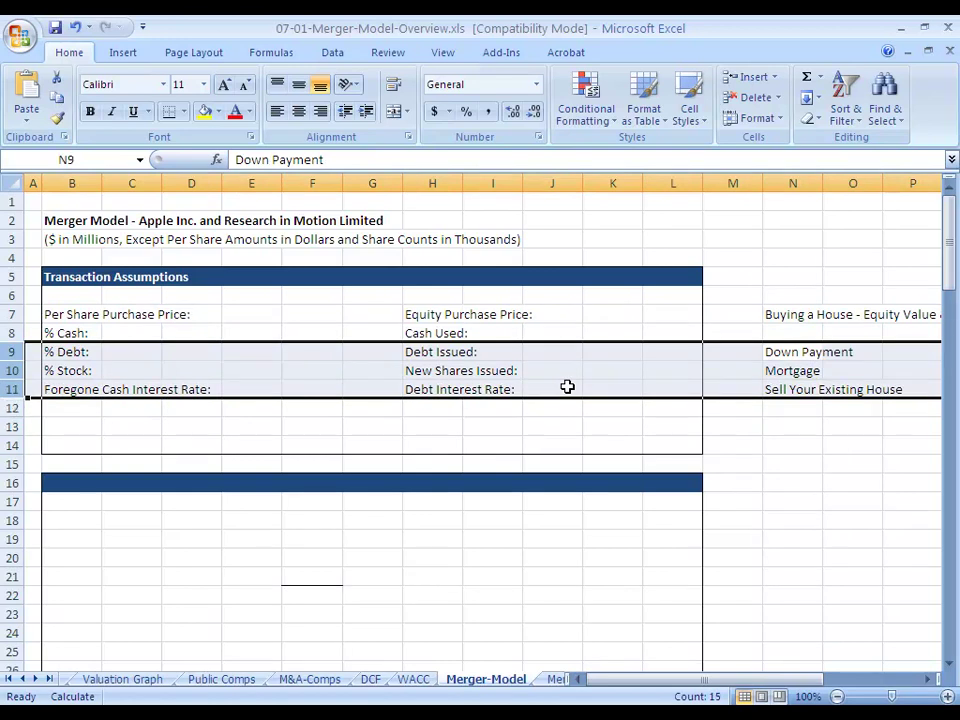
Go back to Per Share Purchase Price in B7 and highlight assumption rows 7 to 11 again
key(Left)
key(Left)
key(Left)
key(Left)
key(Left)
key(Left)
key(Left)
key(Left)
key(Up)
key(Up)
key(Left)
key(Left)
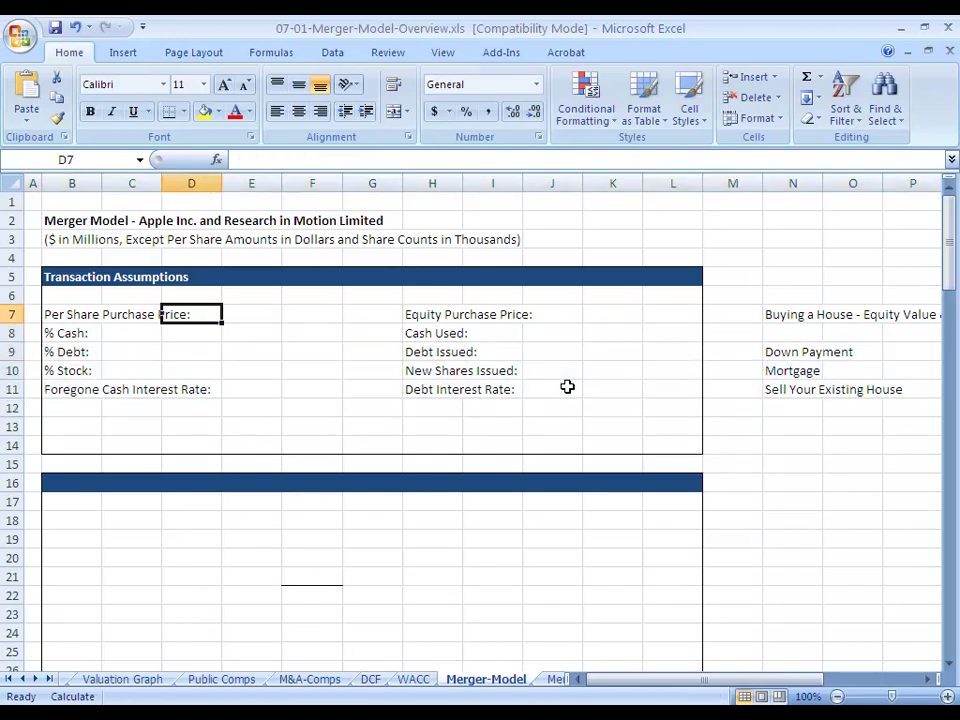
key(Left)
key(Left)
key(shift+space)
key(shift+Down)
key(shift+Down)
key(shift+Down)
key(shift+Down)
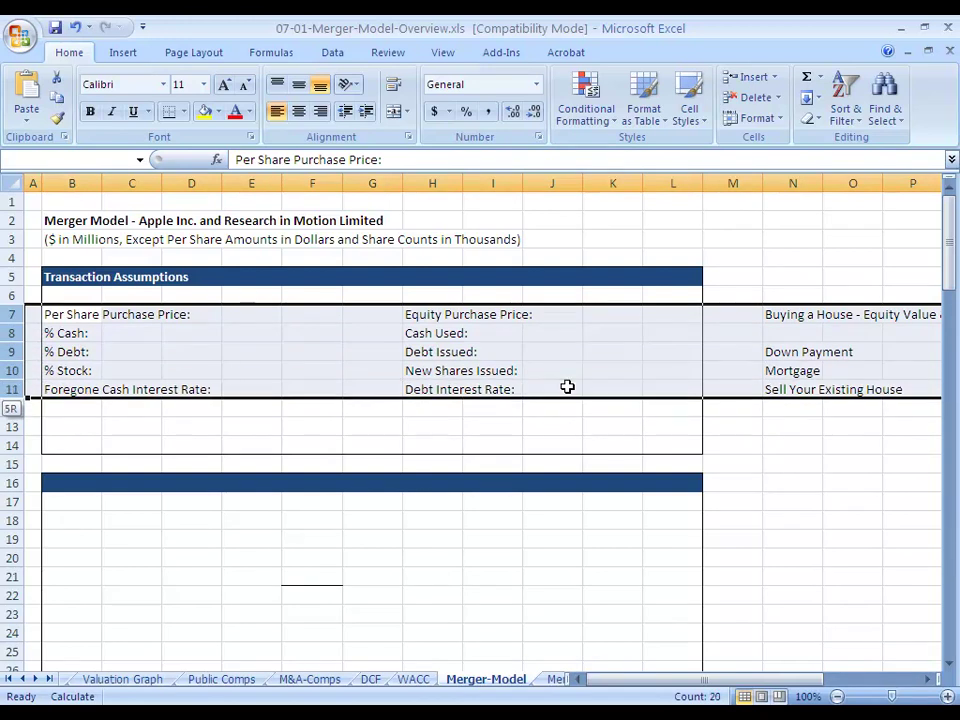
Point out the % Cash and % Debt assumption rows and return to Per Share Purchase Price in B7
key(Down)
key(Down)
key(shift+space)
key(shift+Up)
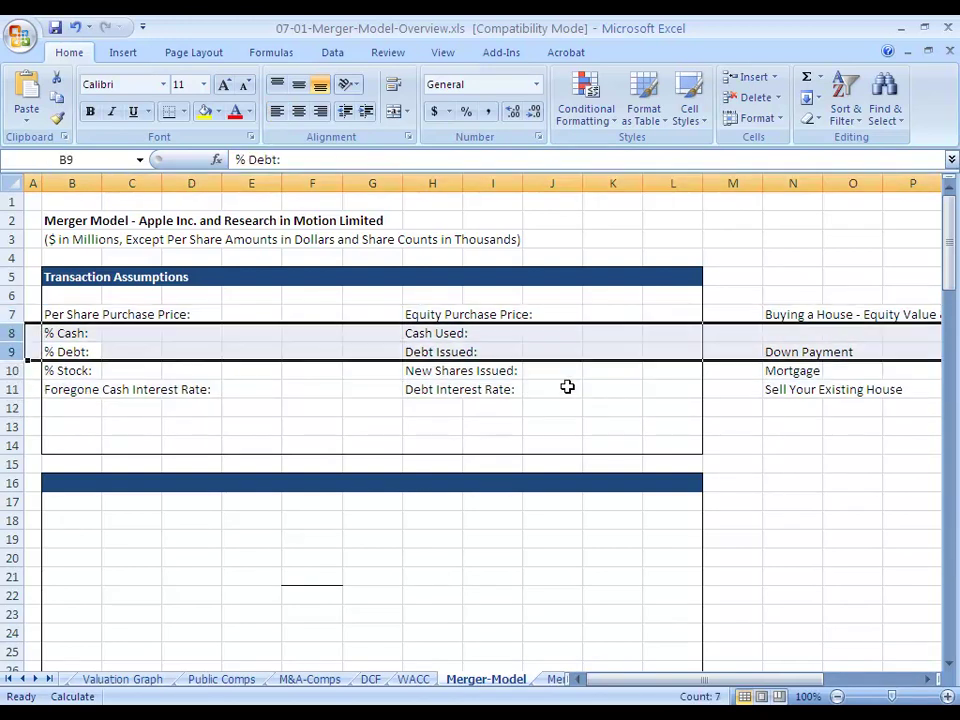
key(Up)
key(Up)
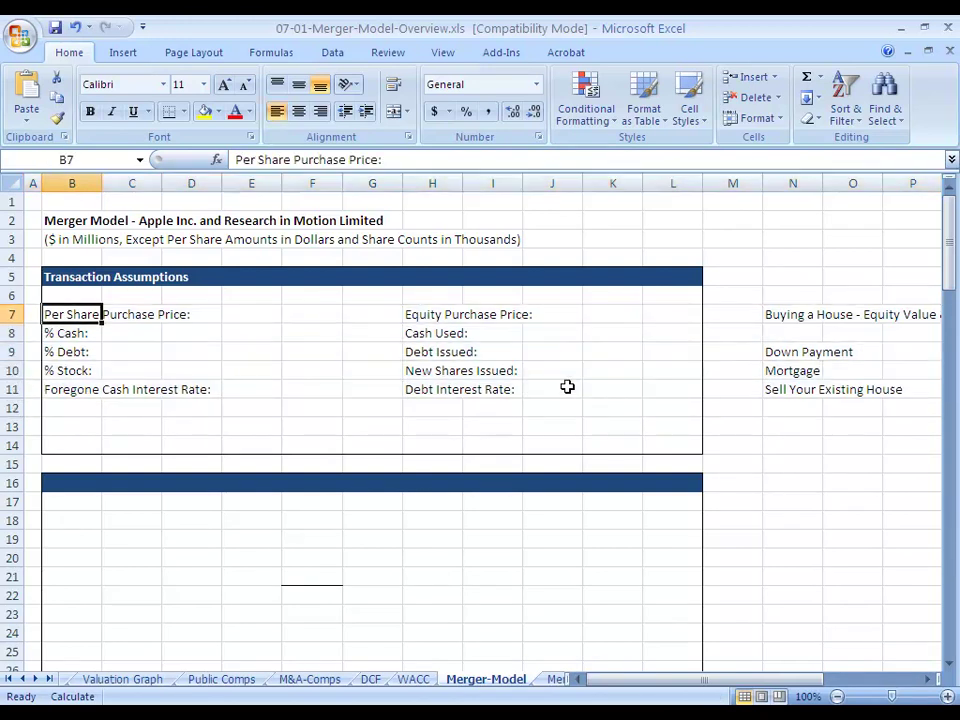
Look past the Transaction Assumptions to the Buyer and Seller Financial Profile sections in rows 31 to 38
key(Down)
key(Down)
key(Down)
key(Down)
key(Down)
key(Down)
key(Down)
key(Down)
key(Down)
key(Down)
key(Down)
key(Down)
key(Down)
key(Down)
key(Down)
key(Down)
key(Down)
key(Down)
key(Down)
key(Down)
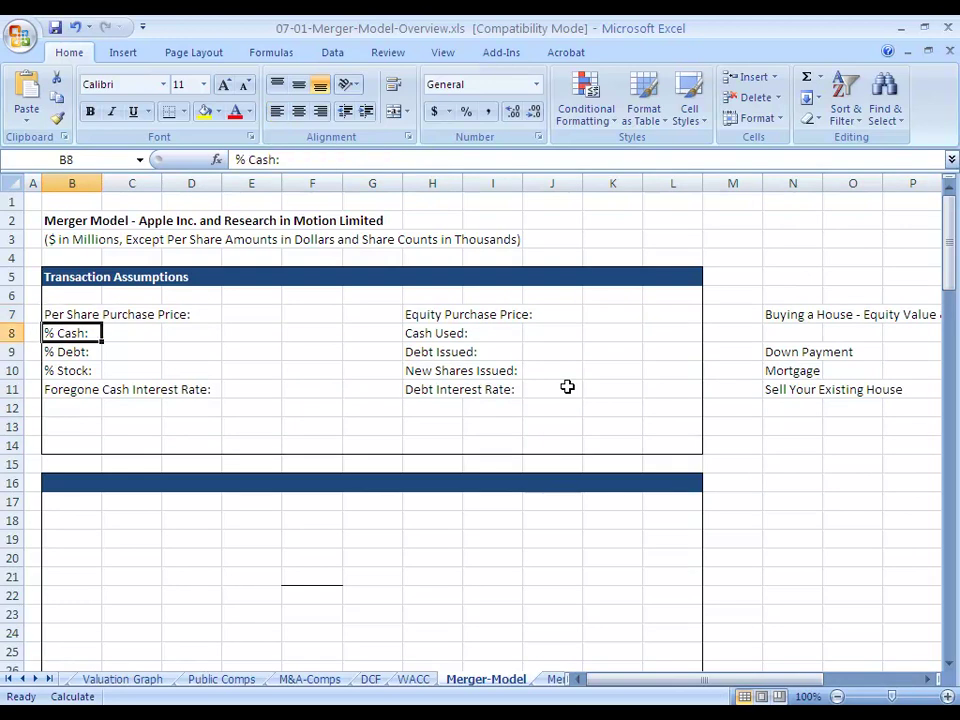
key(Down)
key(Down)
key(Down)
key(Down)
key(Down)
key(Down)
key(Down)
key(Down)
key(Down)
key(Down)
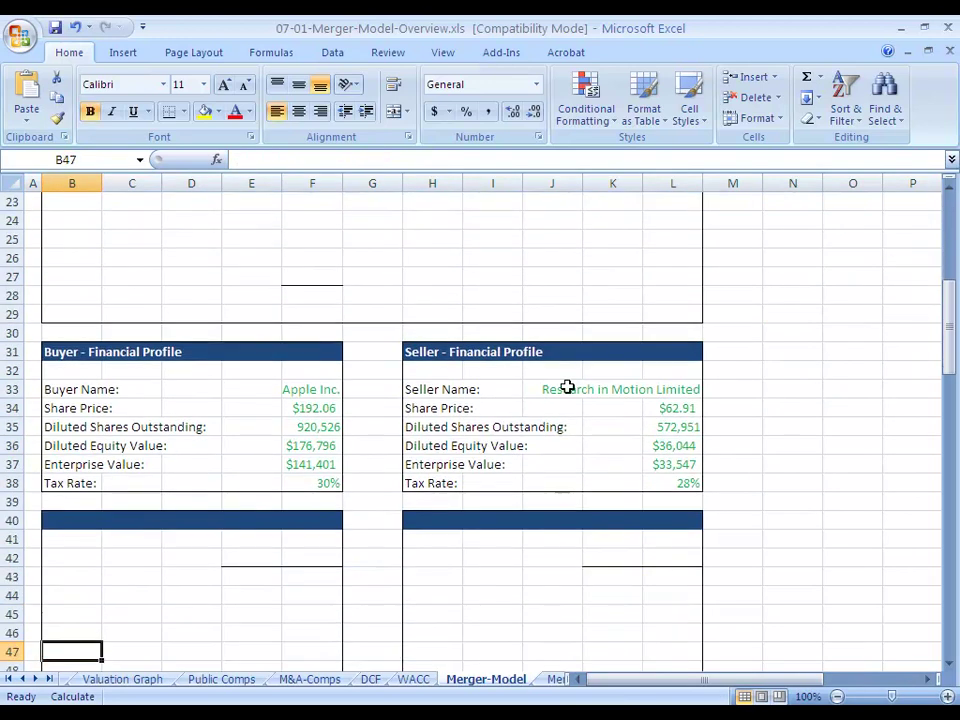
Go back up to the blank section with its header in row 16, below the Transaction Assumptions
key(Up)
key(Up)
key(Up)
key(Up)
key(Up)
key(Up)
key(Up)
key(Up)
key(Up)
key(Up)
key(Up)
key(Up)
key(Up)
key(Up)
key(Up)
key(Up)
key(Up)
key(Up)
key(Up)
key(Up)
key(Up)
key(Up)
key(Up)
key(Up)
key(Up)
key(Up)
key(Up)
key(Up)
key(Up)
key(Up)
key(Up)
key(Up)
key(Up)
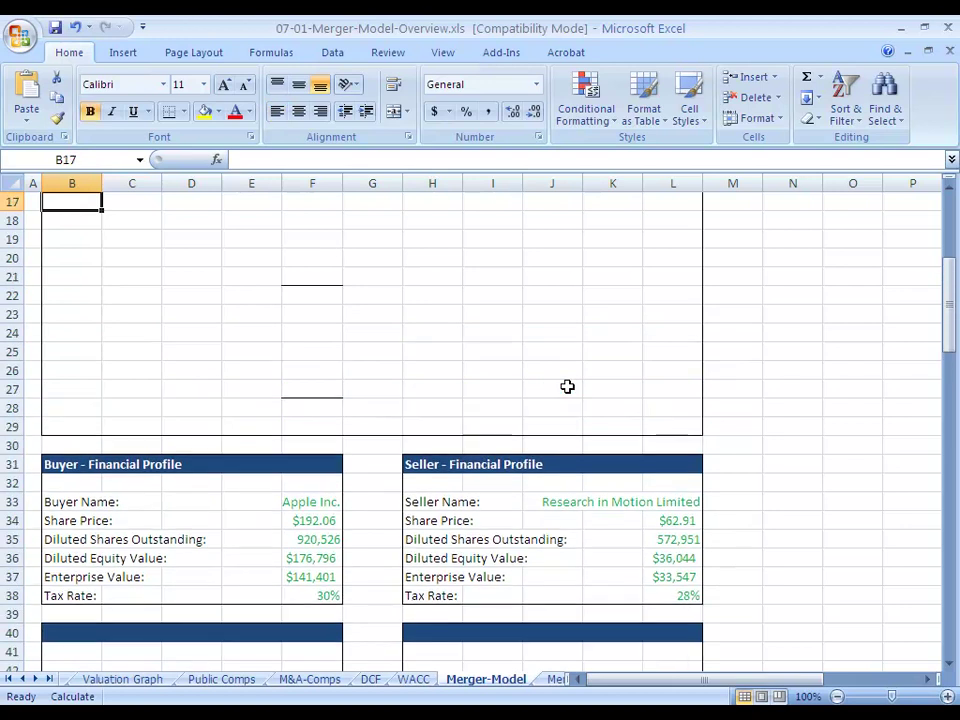
Return down column B past the financial profiles to the blank sections beneath them, around row 46
key(Down)
key(Down)
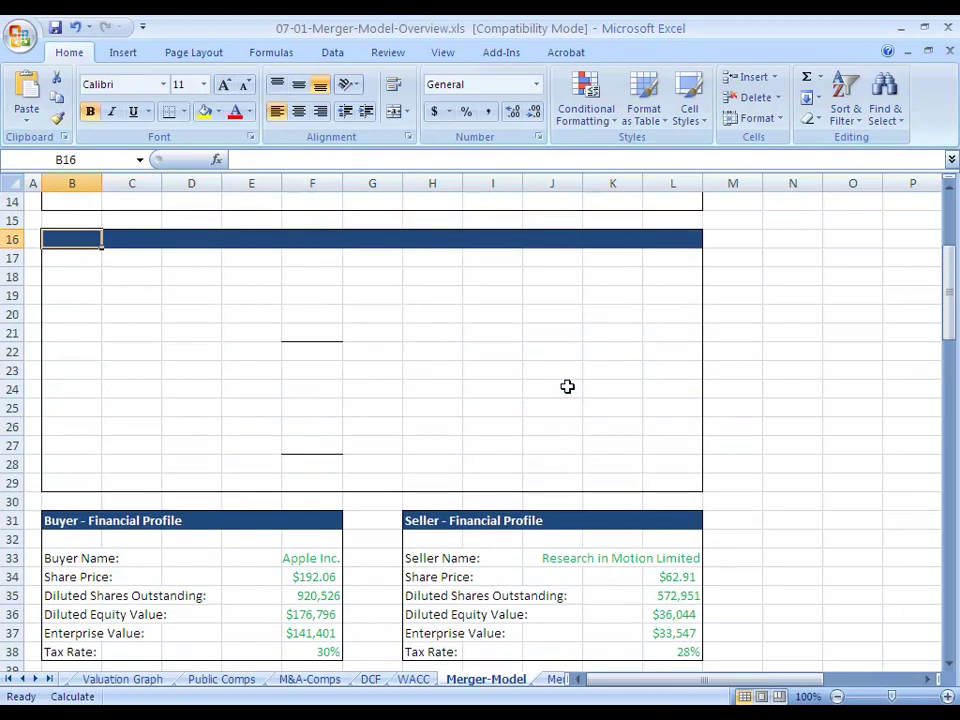
key(Down)
key(Down)
key(Down)
key(Down)
key(Down)
key(Down)
key(Down)
key(Down)
key(Down)
key(Down)
key(Down)
key(Down)
key(Down)
key(Down)
key(Down)
key(Down)
key(Down)
key(Down)
key(Down)
key(Down)
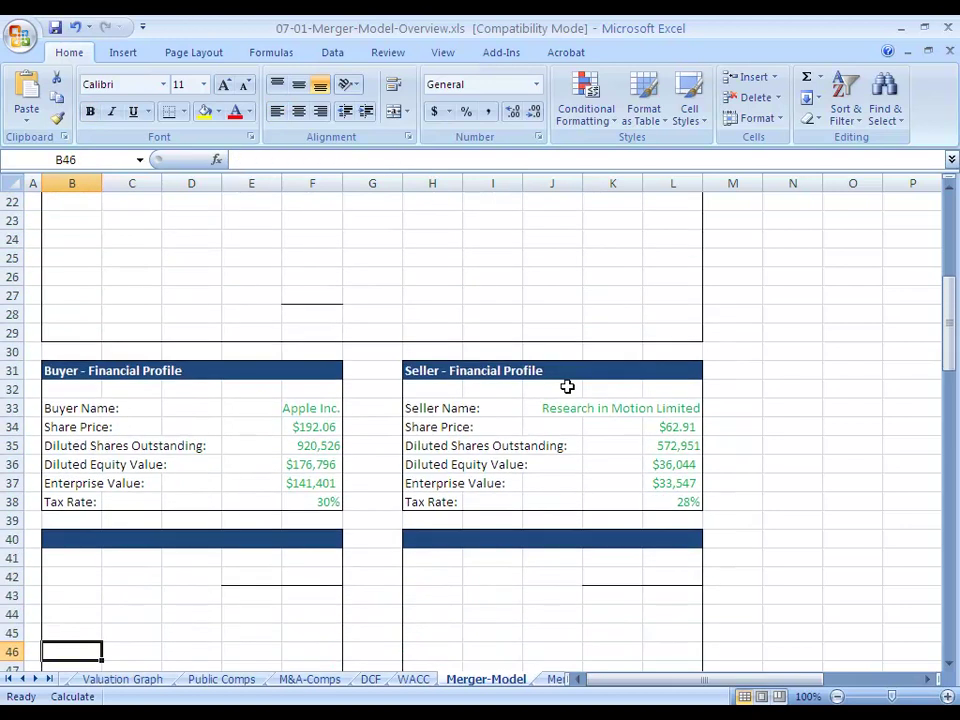
Highlight rows 31 to 38 from the Buyer - Financial Profile header to point out the buyer and seller profiles
key(Up)
key(Up)
key(Up)
key(Up)
key(Up)
key(Up)
key(Up)
key(Up)
key(Up)
key(Up)
key(Up)
key(Up)
key(Up)
key(Up)
key(Up)
key(Up)
key(Up)
key(Down)
key(Down)
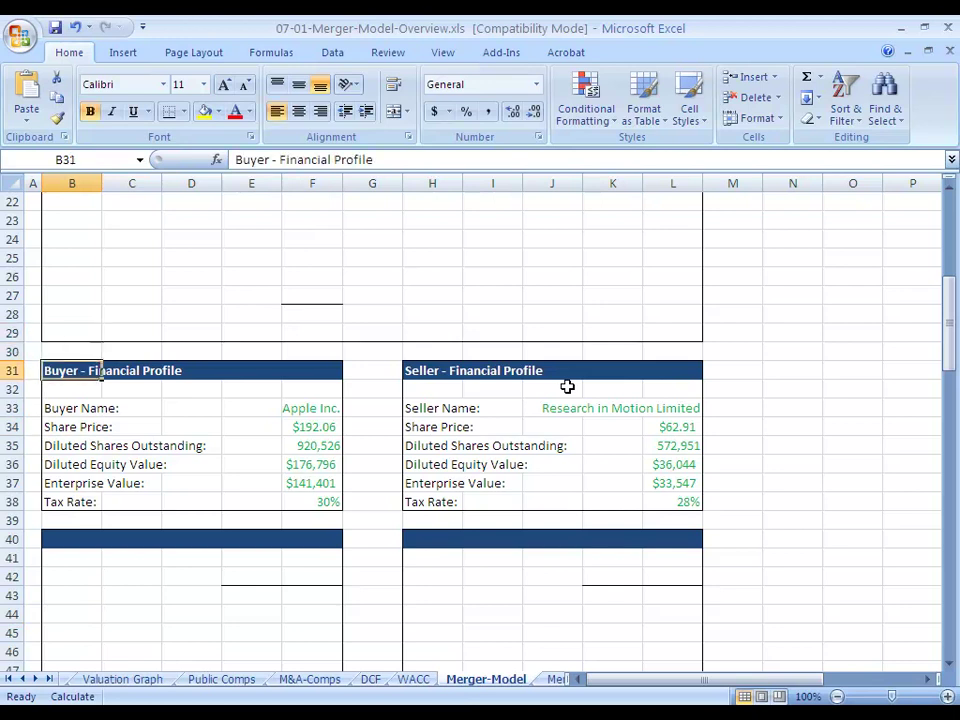
key(shift+space)
key(shift+Down)
key(shift+Down)
key(shift+Down)
key(shift+Down)
key(shift+Down)
key(shift+Down)
key(shift+Down)
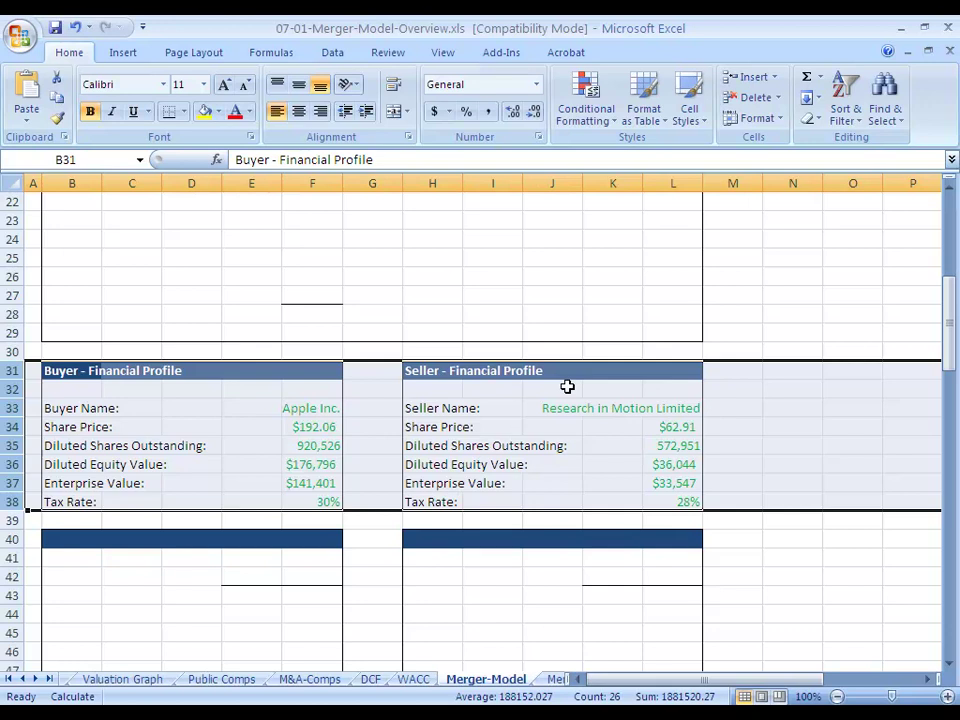
Look over the blank template sections below the financial profiles, from row 40 down to the block headed in row 63
key(Down)
key(Down)
key(Down)
key(Down)
key(Down)
key(Down)
key(Down)
key(Down)
key(Down)
key(Down)
key(Down)
key(Down)
key(Down)
key(Down)
key(Down)
key(Down)
key(Down)
key(Down)
key(Down)
key(Down)
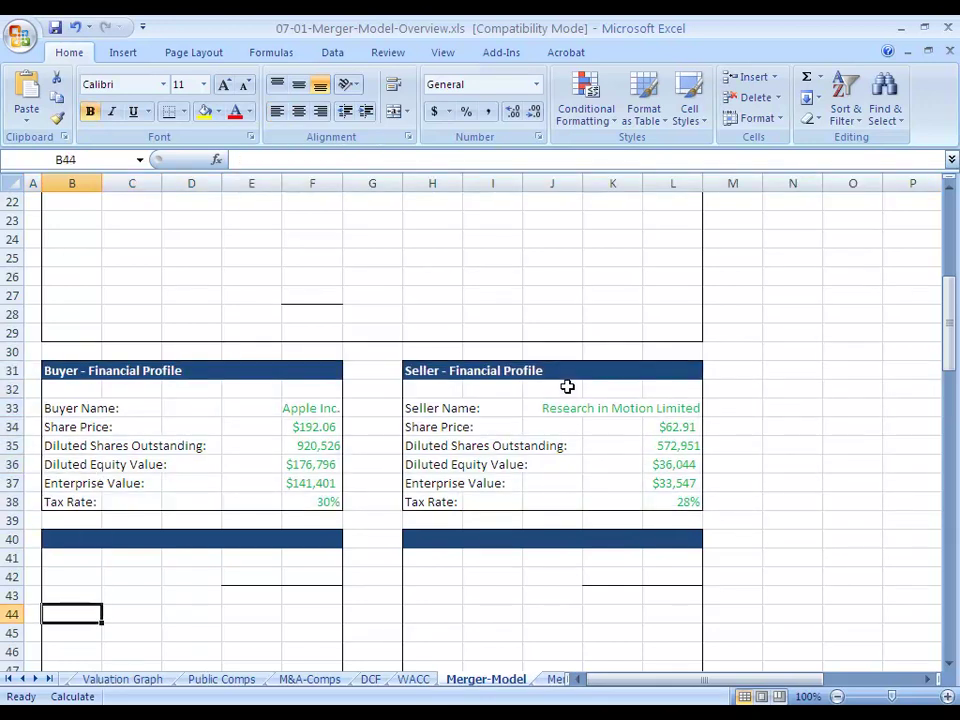
key(Right)
key(Down)
key(Down)
key(Down)
key(Down)
key(Down)
key(Down)
key(Down)
key(Down)
key(Down)
key(Down)
key(Down)
key(Down)
key(Down)
key(Down)
key(Down)
key(Down)
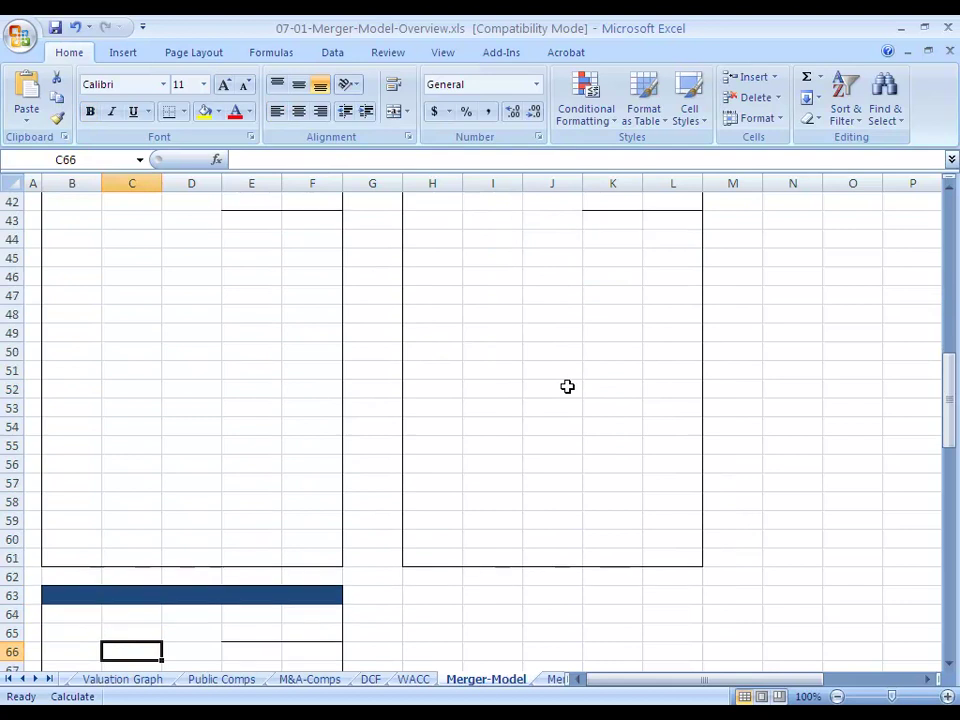
Look down the blank template block below the row 63 header to column B of row 88
key(Down)
key(Down)
key(Down)
key(Down)
key(Down)
key(Down)
key(Down)
key(Down)
key(Down)
key(Down)
key(Down)
key(Down)
key(Down)
key(Down)
key(Down)
key(Down)
key(Left)
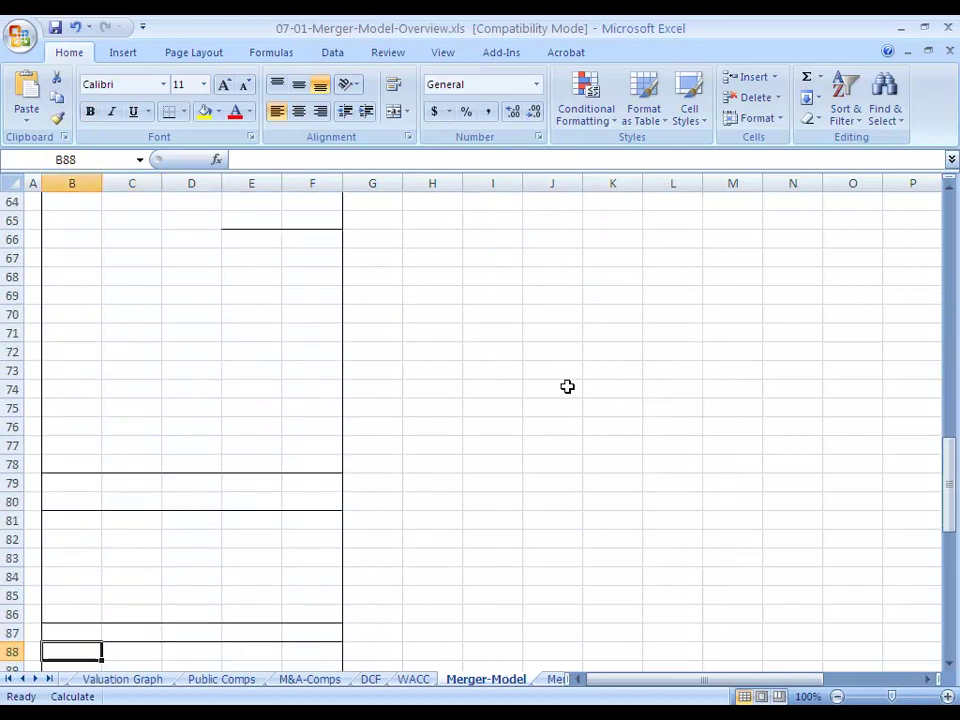
Go back up column B to the Buyer - Financial Profile section around row 33
key(ctrl+Up)
key(ctrl+Up)
key(ctrl+Down)
key(Down)
key(Down)
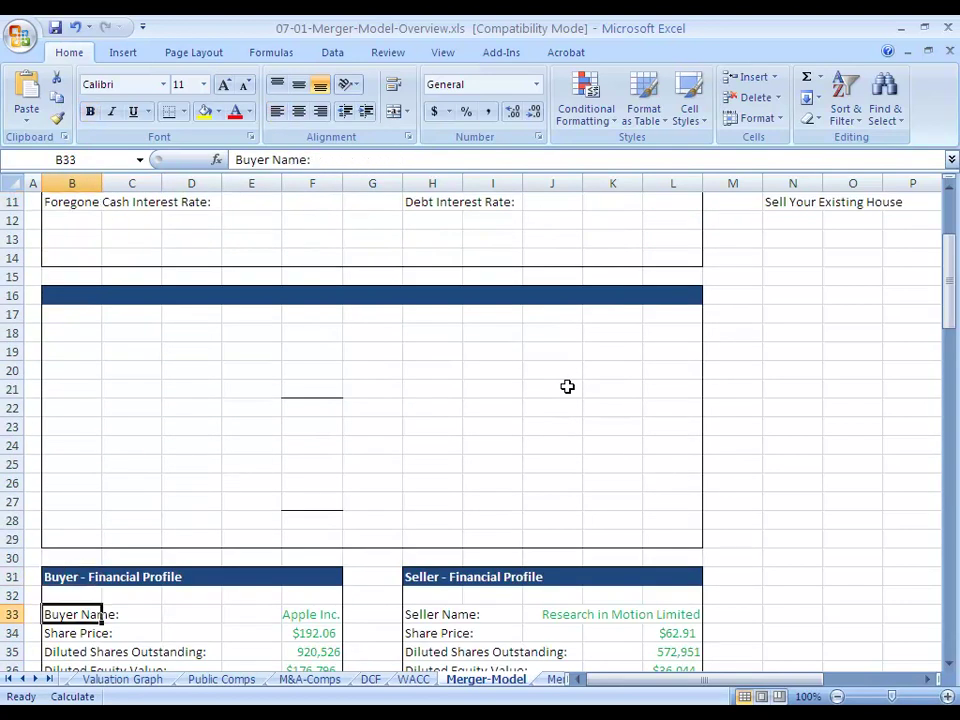
key(Up)
Open the Merger-Shares-BS sheet at the Diluted Share & Enterprise Value Calculations - Seller header in B5
key(ctrl+Page_Down)
key(Up)
key(Up)
key(Up)
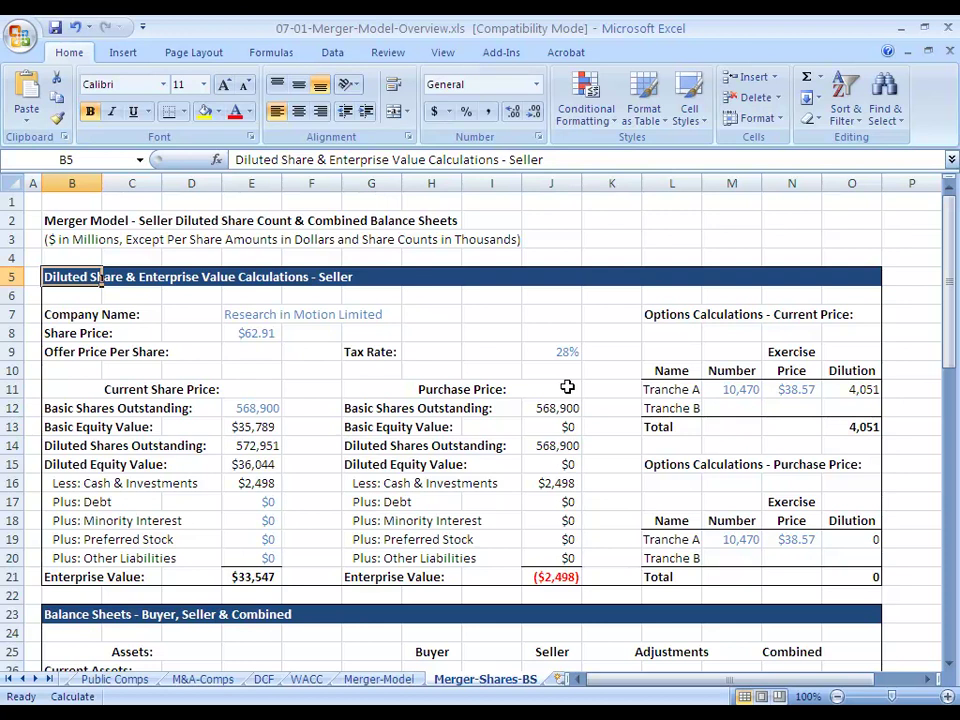
Look over the seller's Current Share Price calculations down to row 16, ending on Basic Shares Outstanding in E12
key(Down)
key(Down)
key(Down)
key(Down)
key(Down)
key(Down)
key(Down)
key(Down)
key(Down)
key(Down)
key(Down)
key(Right)
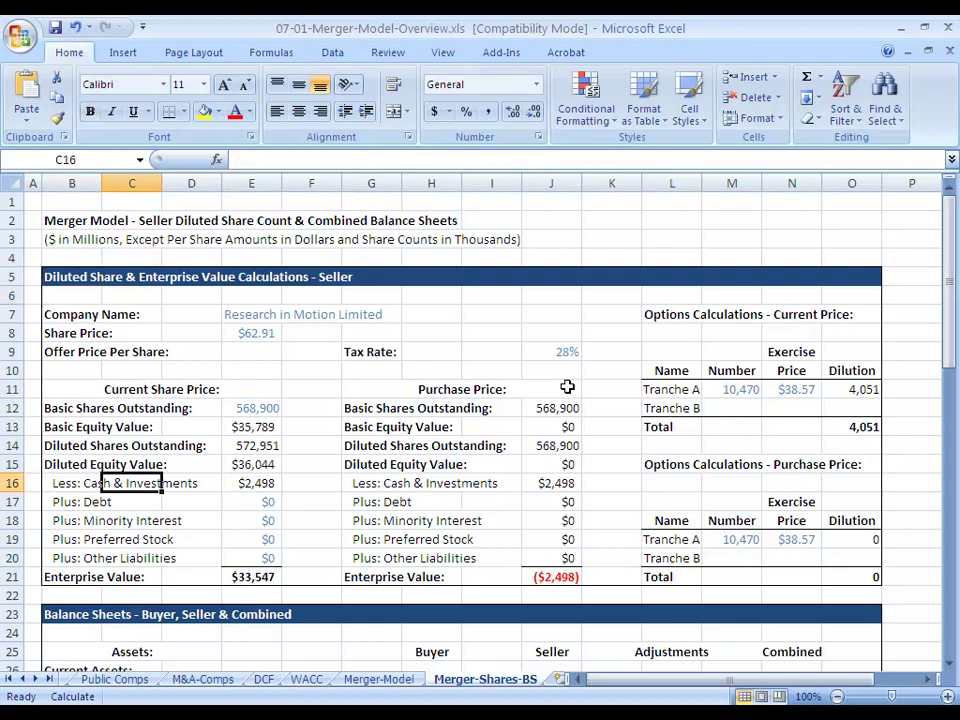
key(Right)
key(Right)
key(Up)
key(Up)
key(Up)
key(Up)
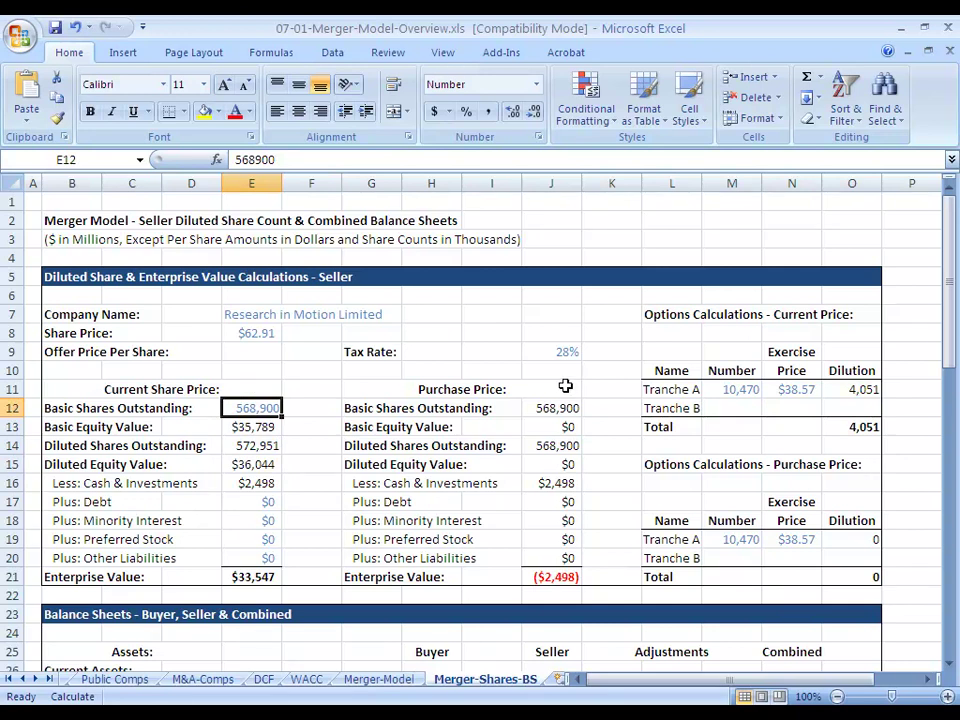
Switch to Chrome and skim the opening pages of Research In Motion's Form 6-K filing, returning to its cover page
key(alt+Tab)
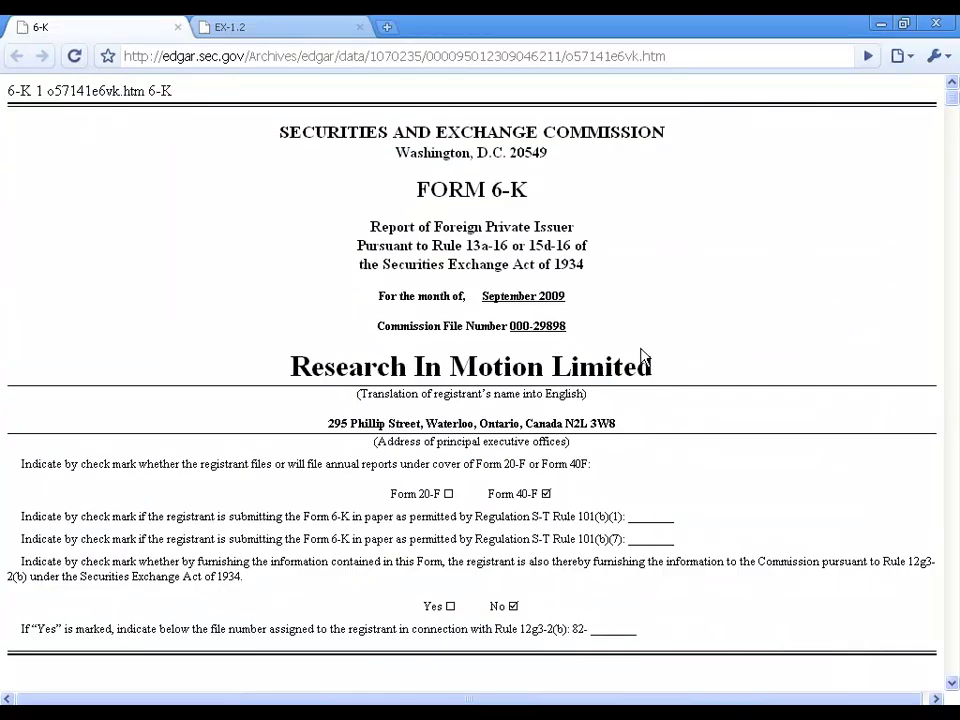
scroll(643, 358, down, 5)
scroll(643, 358, up, 2)
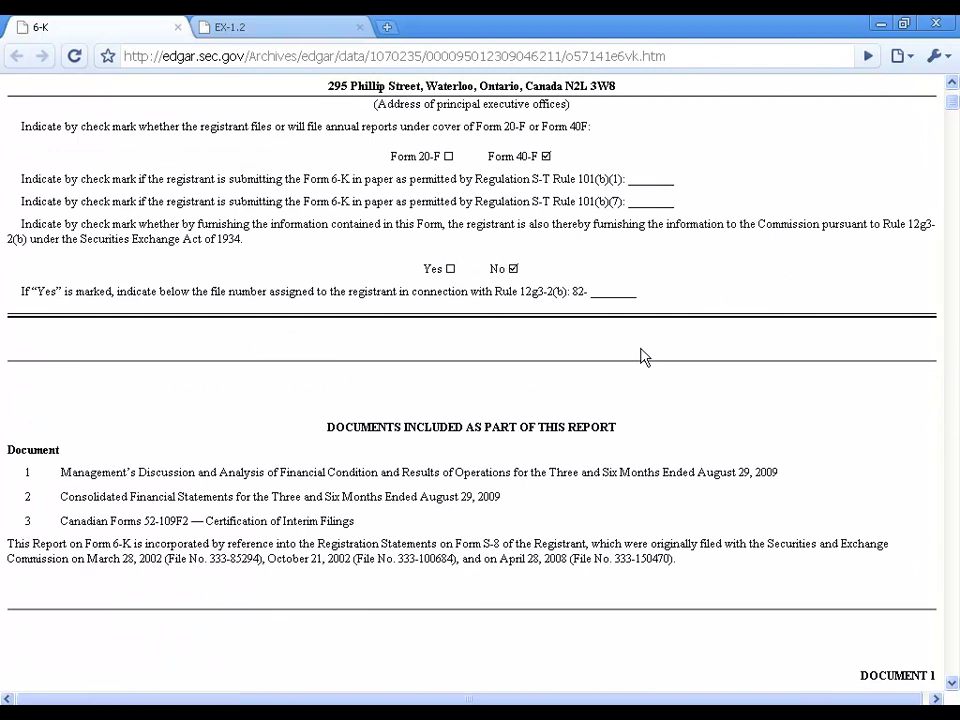
scroll(645, 358, down, 6)
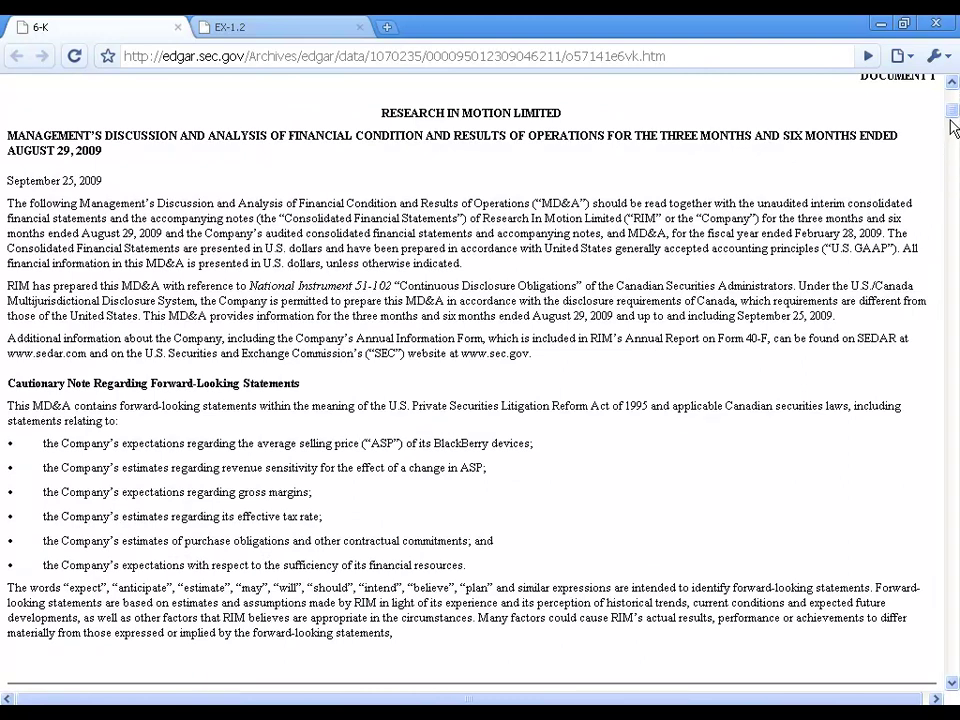
drag(954, 98, 953, 90)
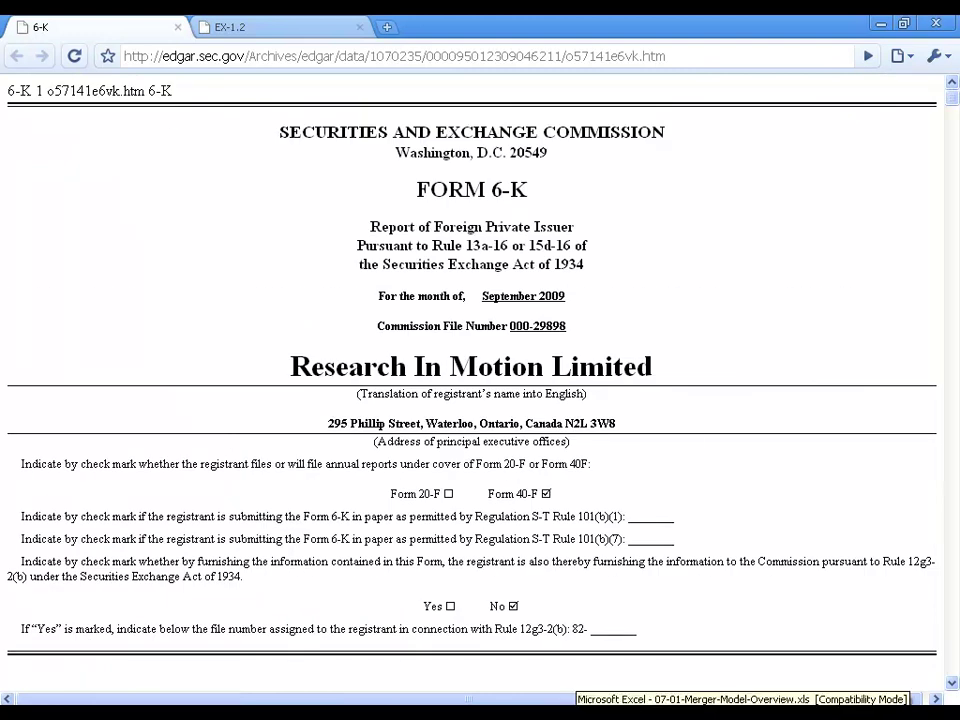
Switch back to the Excel workbook and highlight the Buyer and Seller headings in row 25 of the Balance Sheets section
click(790, 699)
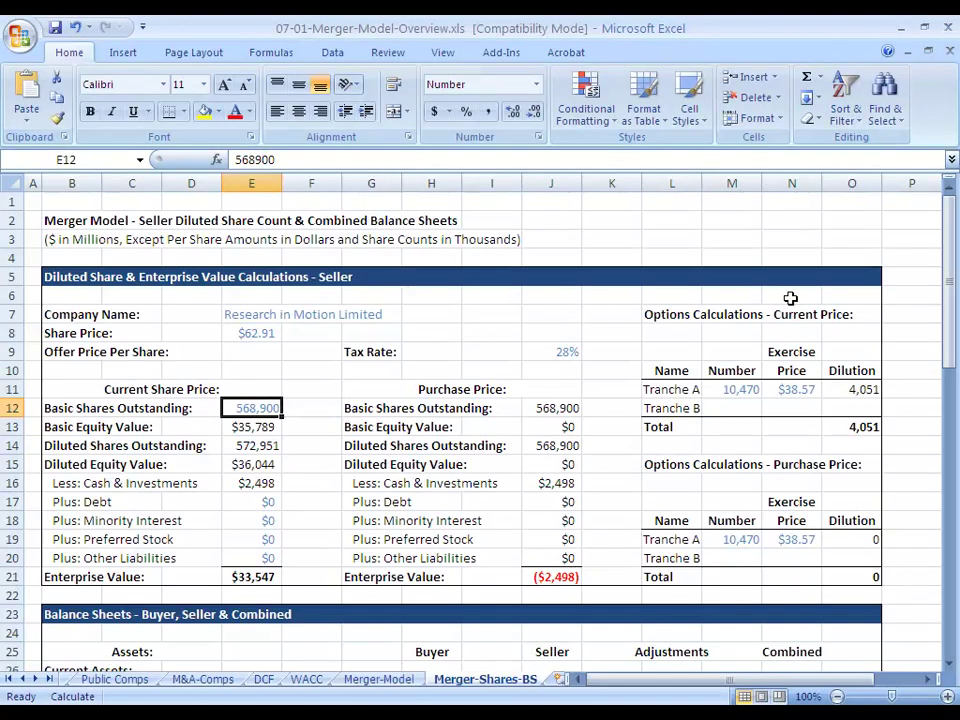
drag(953, 320, 957, 475)
click(404, 275)
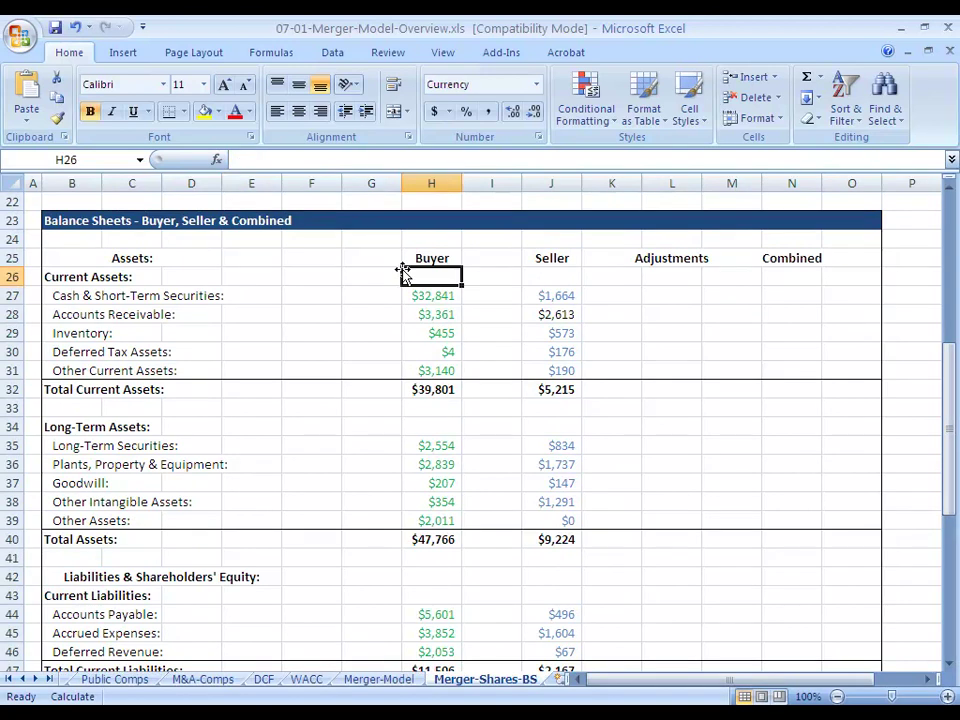
click(402, 266)
key(shift+Right)
key(shift+Right)
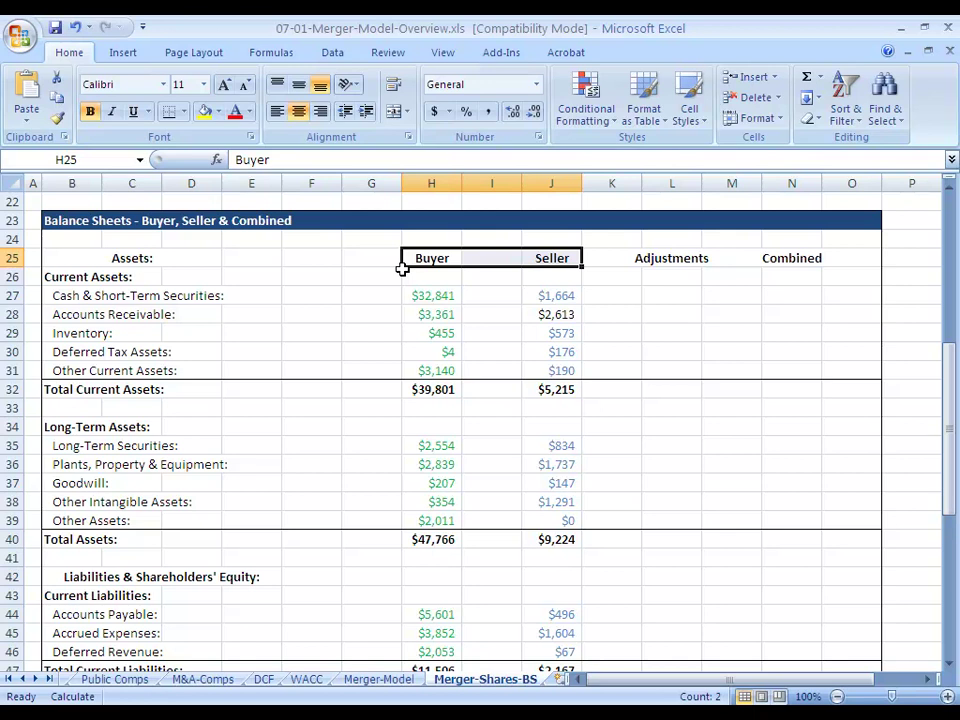
Review the seller's current assets in column J down to Total Current Assets in row 32
key(Down)
key(Down)
key(Right)
key(Right)
key(Down)
key(Down)
key(Down)
key(Down)
key(Down)
key(Down)
key(Down)
key(Down)
key(Down)
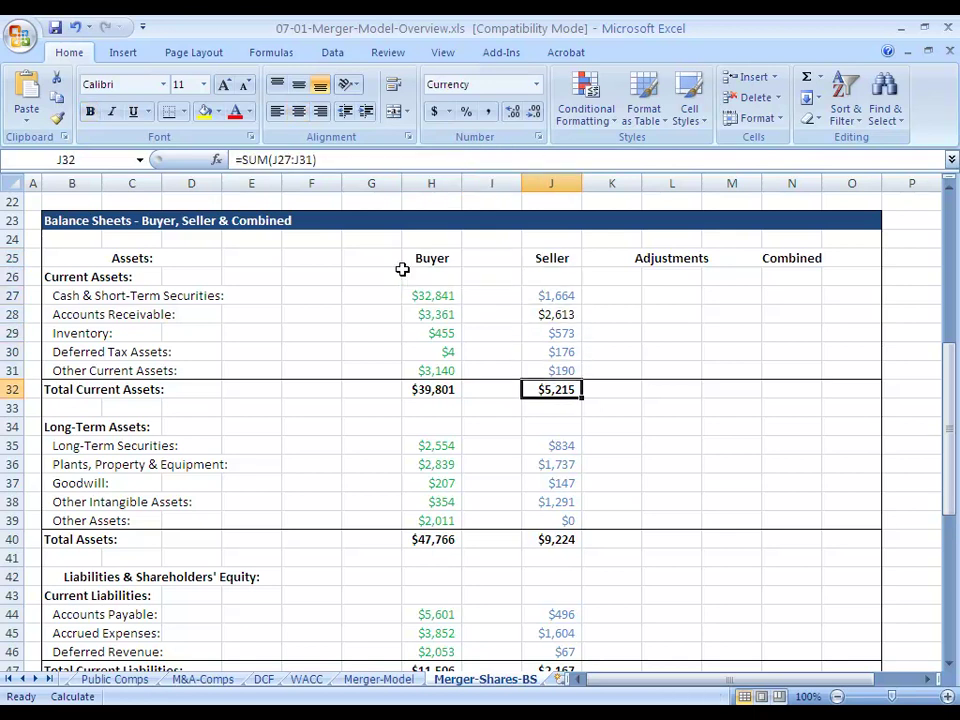
Continue down the seller's balance sheet through long-term assets and liabilities to the Shareholders' Equity items
key(Down)
key(Down)
key(Down)
key(Down)
key(Down)
key(Down)
key(Down)
key(Down)
key(Down)
key(Down)
key(Down)
key(Down)
key(Down)
key(Down)
key(Down)
key(Down)
key(Down)
key(Down)
key(Down)
key(Down)
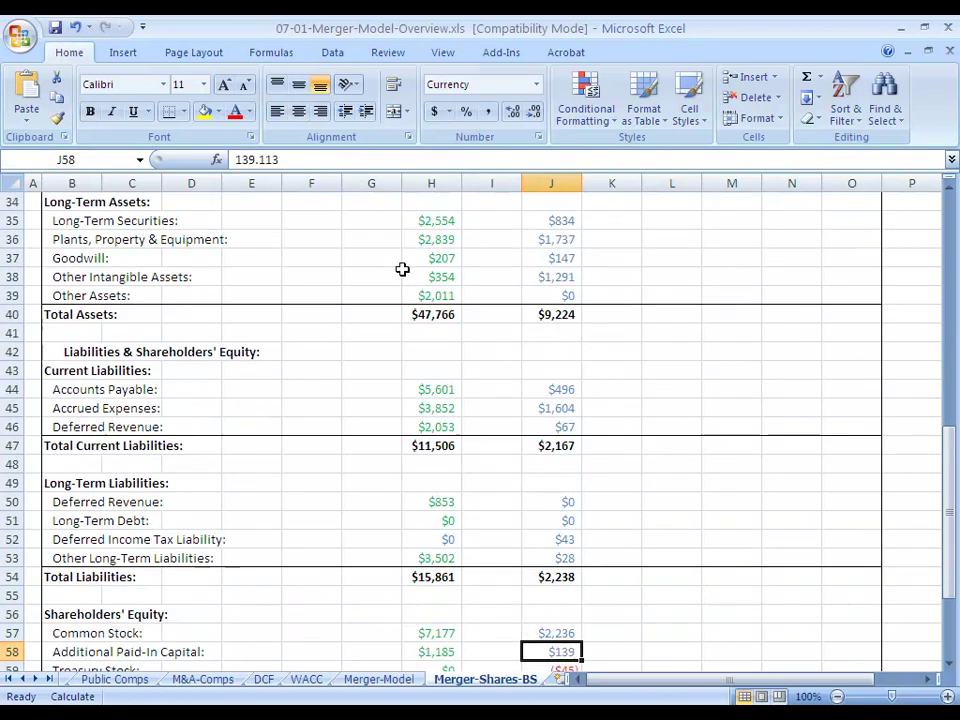
Go back up the seller column to Deferred Revenue under Long-Term Liabilities in J50
key(Up)
key(Up)
key(Up)
key(Up)
key(Up)
key(Up)
key(Up)
key(Up)
key(Up)
key(Up)
key(Up)
key(Up)
key(Up)
key(Up)
key(Up)
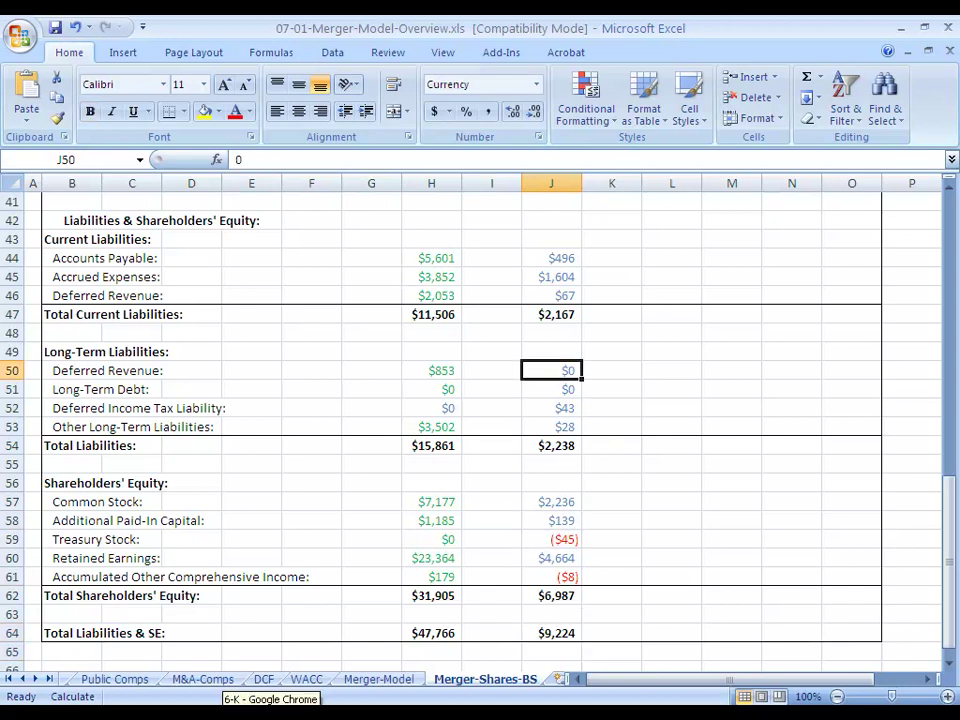
Switch to Chrome, highlight the executive office address on the 6-K cover page, and return to the Excel workbook
click(200, 716)
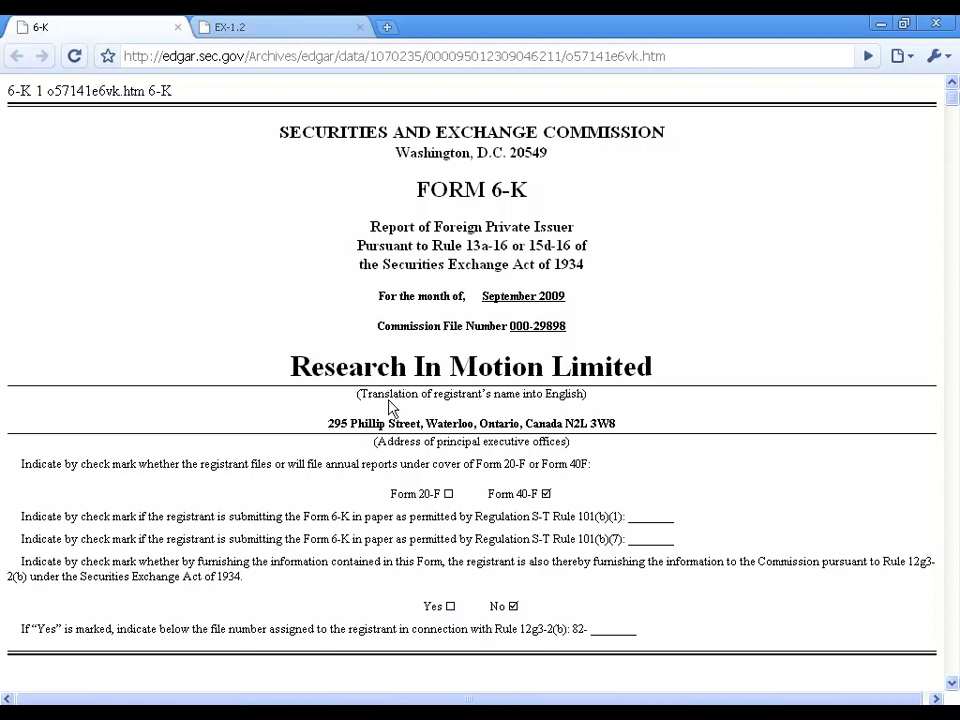
drag(321, 423, 628, 424)
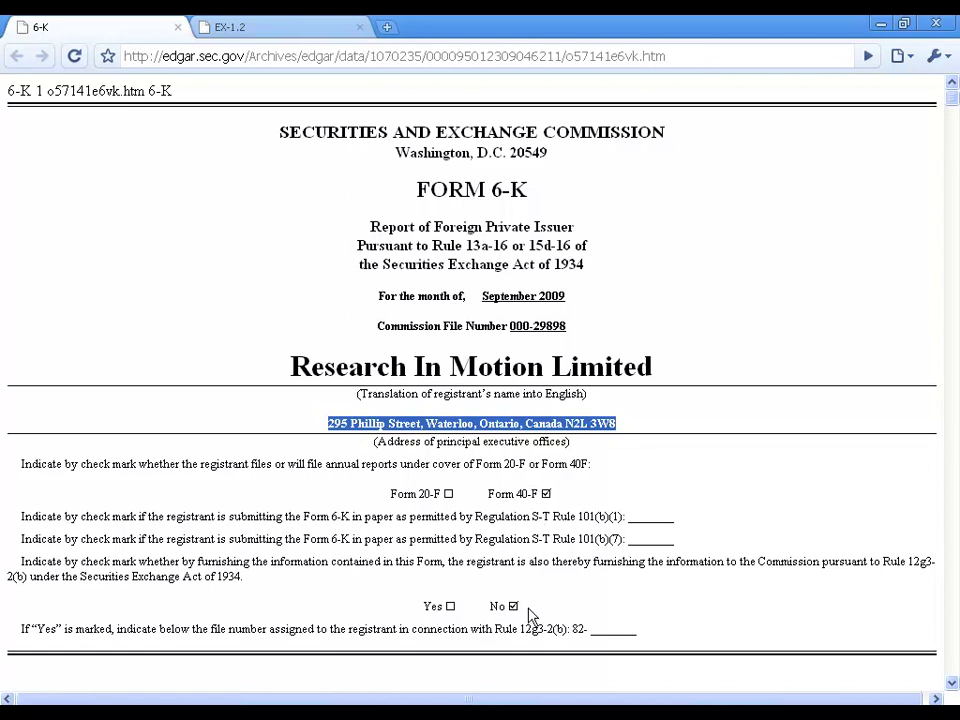
key(alt+Tab)
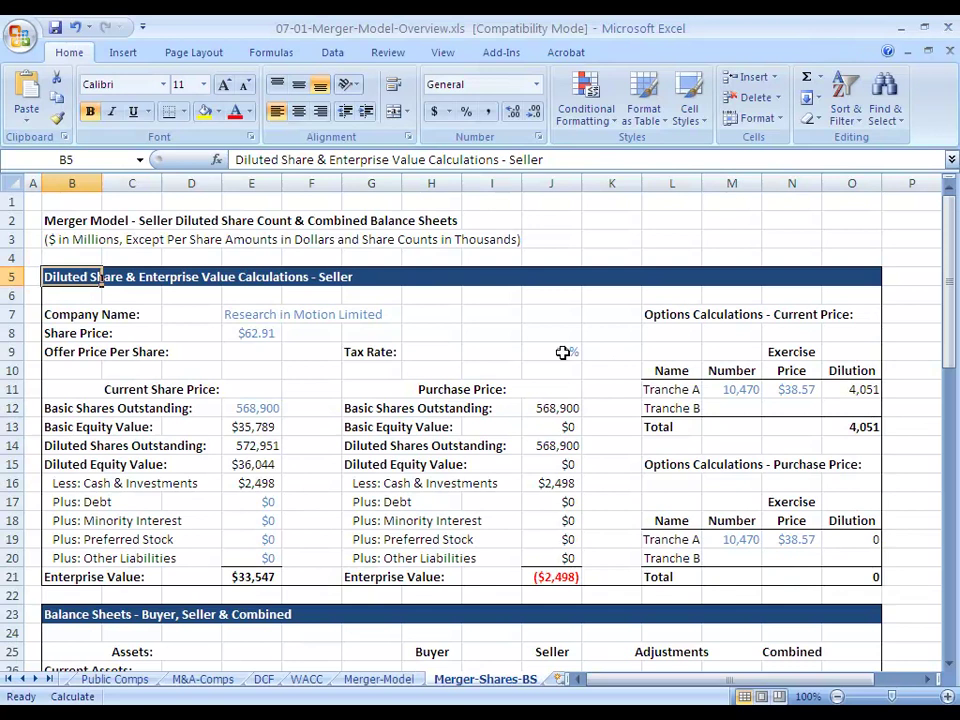
Go to the Merger-Model sheet and move across to column N, just above the Buying a House notes
key(ctrl+Page_Up)
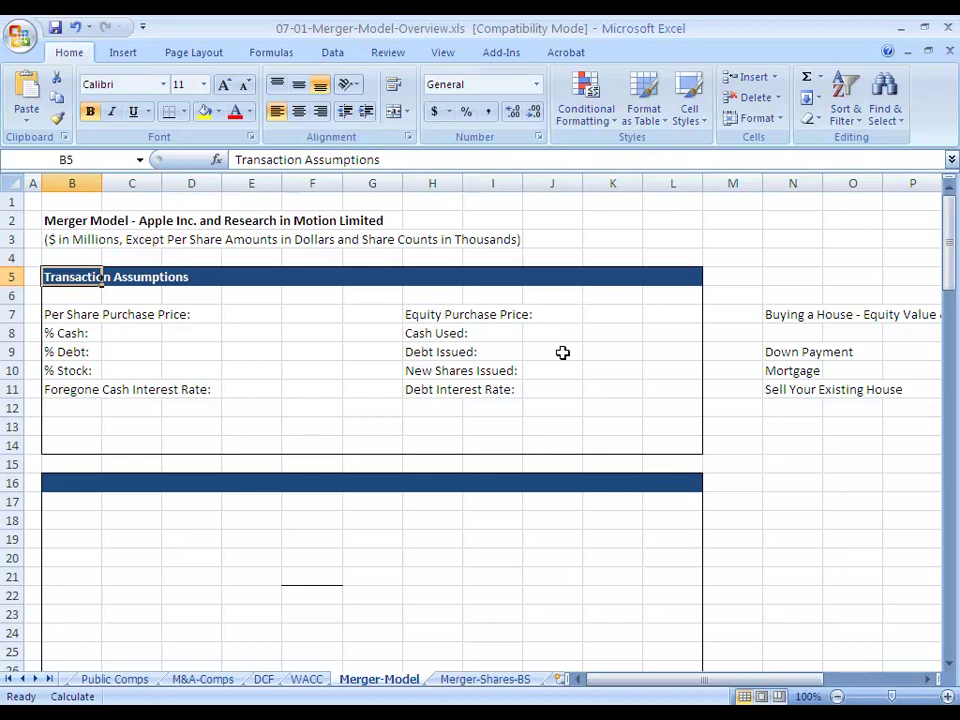
key(Right)
key(Right)
key(Right)
key(Right)
key(Right)
key(Right)
key(Right)
key(Right)
key(Right)
key(Right)
key(Right)
key(Right)
key(Right)
key(Right)
key(Right)
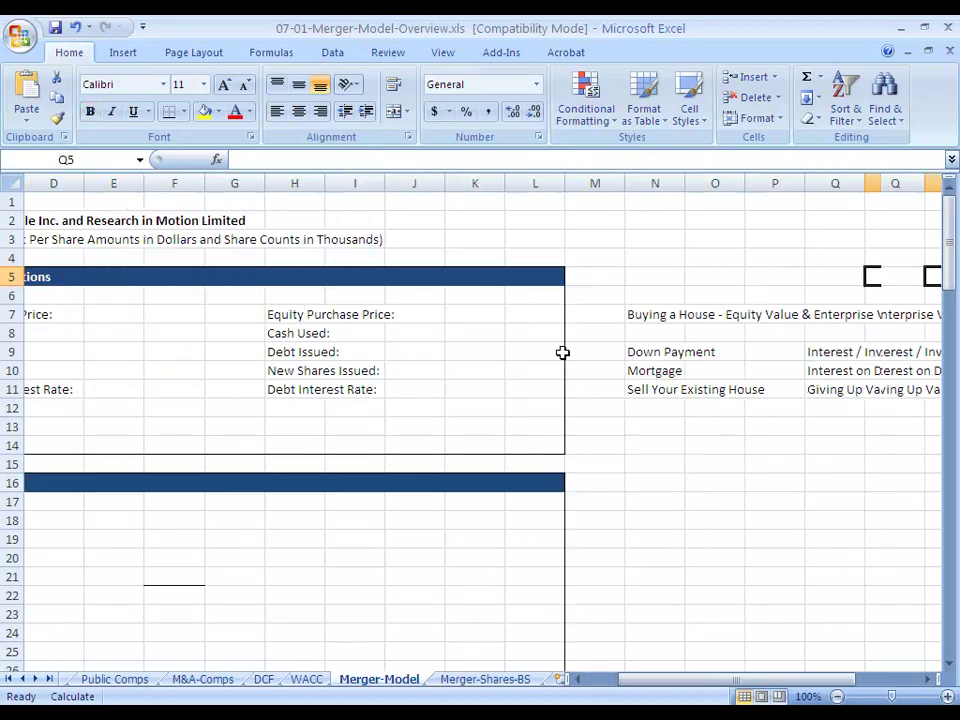
key(Right)
key(Right)
key(Right)
key(Right)
key(Right)
key(Left)
key(Left)
key(Left)
key(Left)
key(Left)
key(Left)
key(Left)
key(Left)
key(Down)
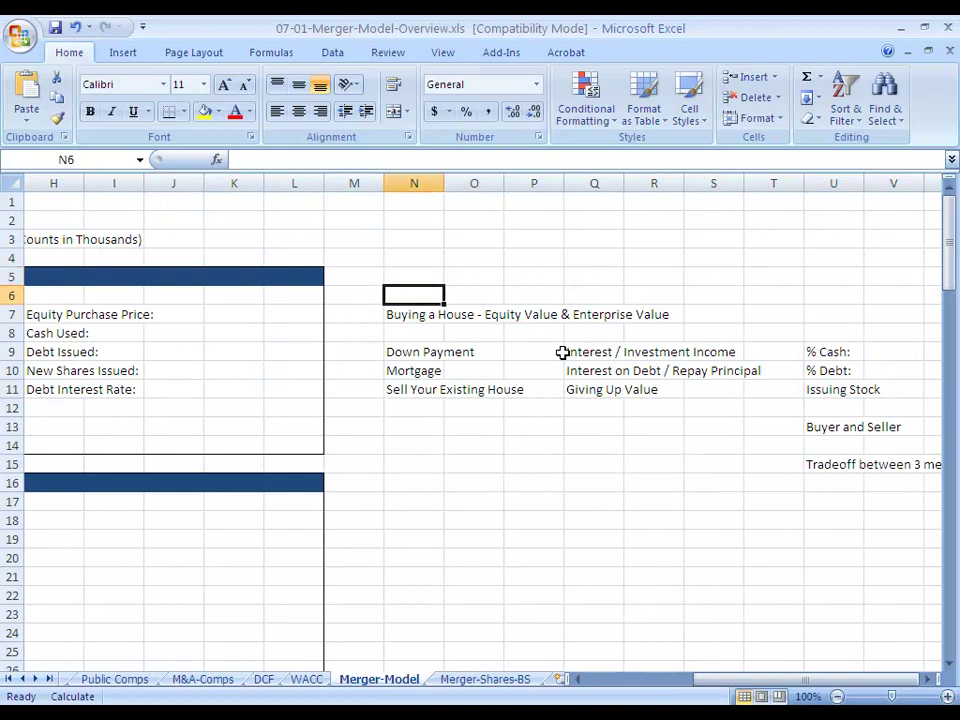
Step through the house-buying notes from the row 7 title past Down Payment and Mortgage to Sell Your Existing House
key(Down)
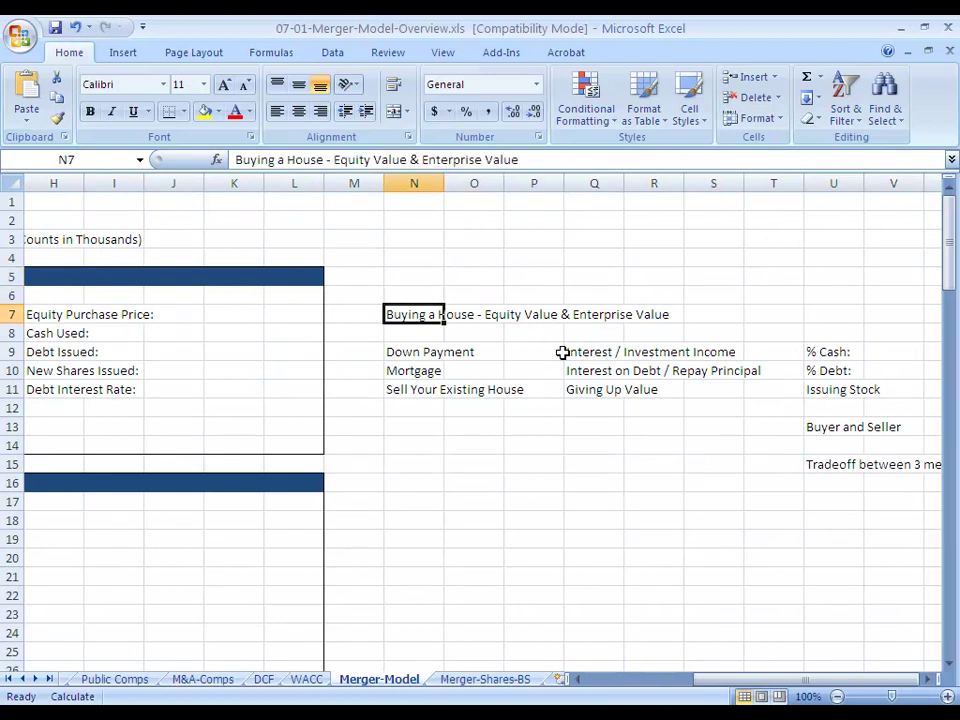
key(Down)
key(Down)
key(Down)
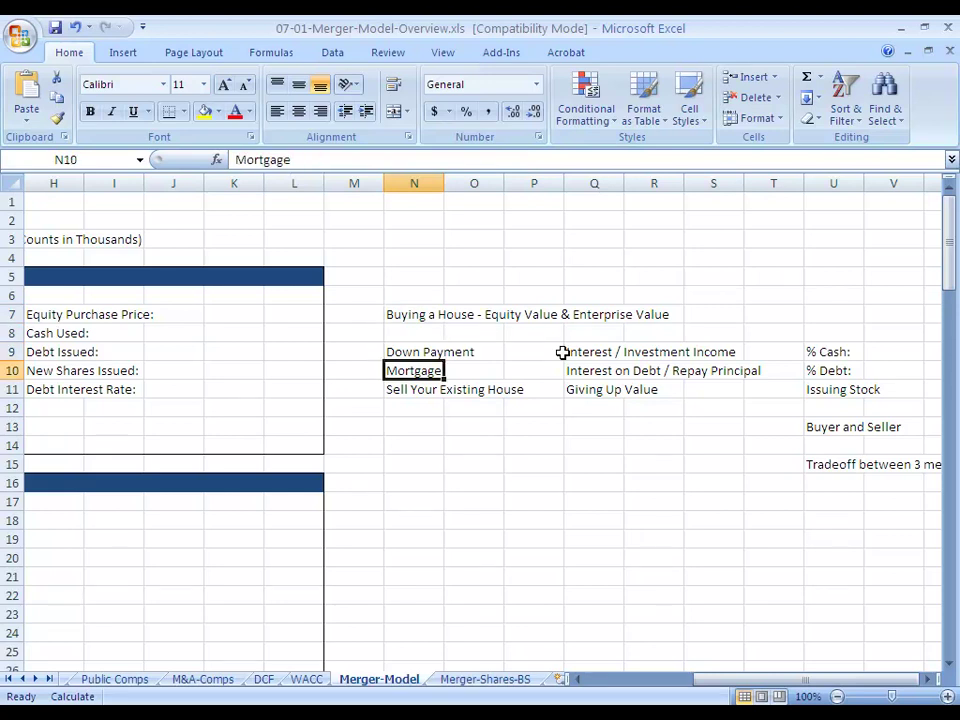
key(Down)
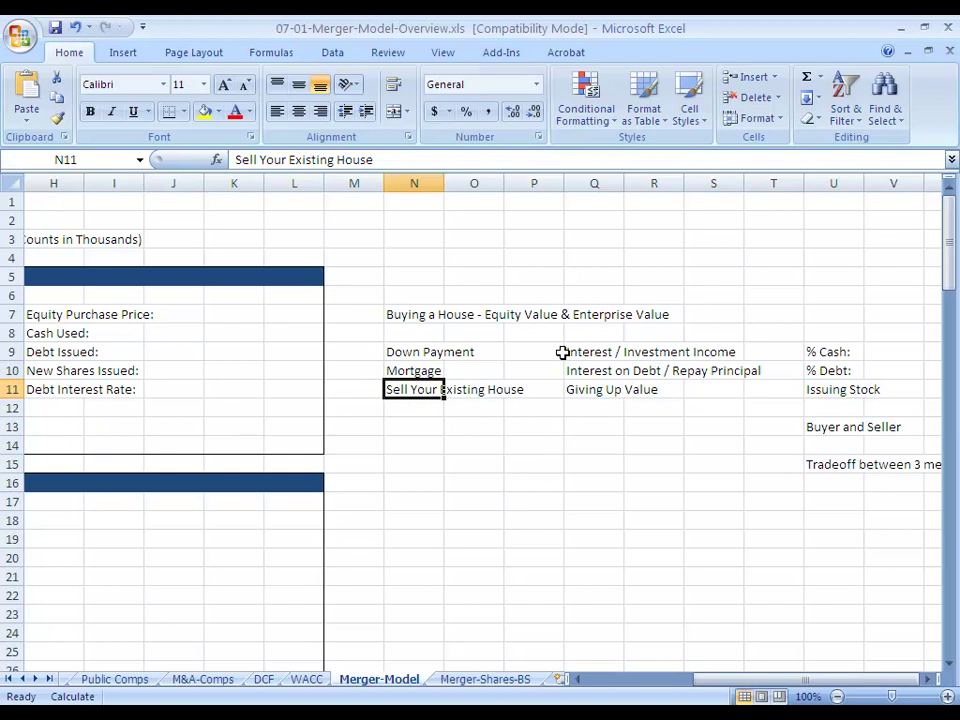
Move back along row 11 from the house-buying notes into the Transaction Assumptions section
key(Left)
key(Left)
key(Left)
key(Left)
key(Left)
key(Left)
key(Left)
key(Left)
key(Left)
key(Left)
key(Left)
key(Left)
key(Left)
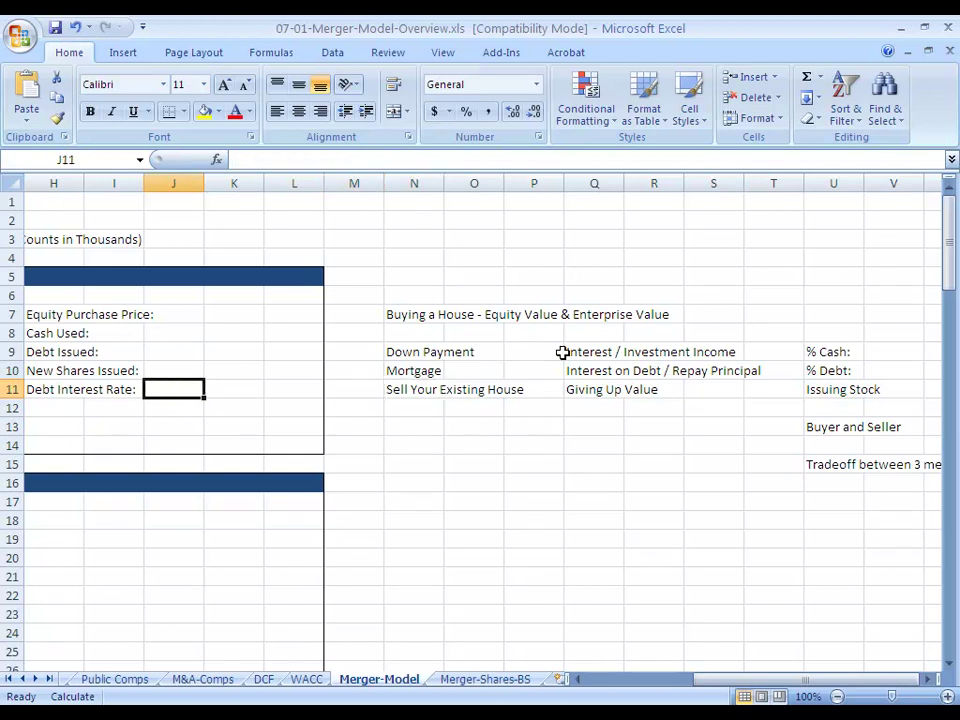
Return to the Transaction Assumptions heading in cell B5 of the merger model
key(Right)
key(Up)
key(Up)
key(Up)
key(Up)
key(Up)
key(Up)
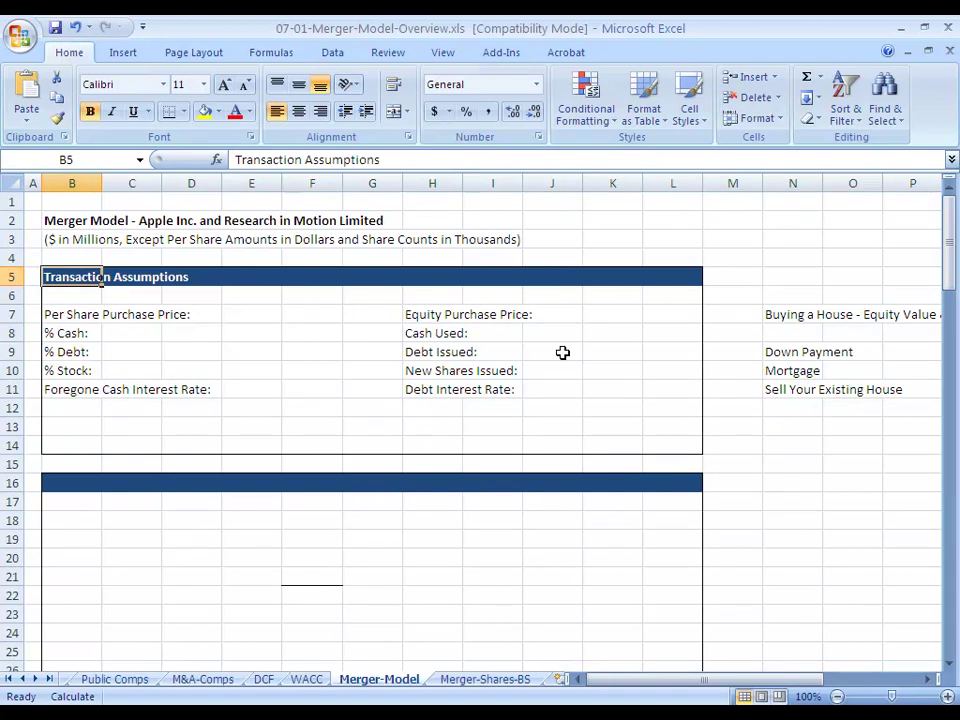
Highlight the entire rows of the Transaction Assumptions section, extending downward from its heading in row 5
key(shift+space)
key(shift+Down)
key(shift+Down)
key(shift+Down)
key(shift+Down)
key(shift+Down)
key(shift+Down)
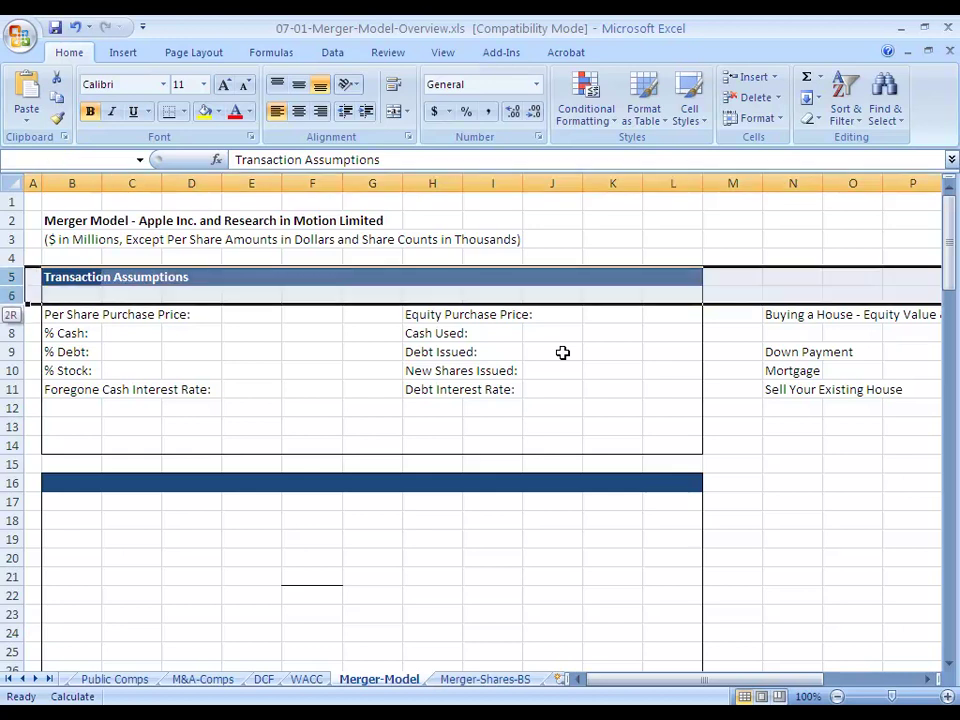